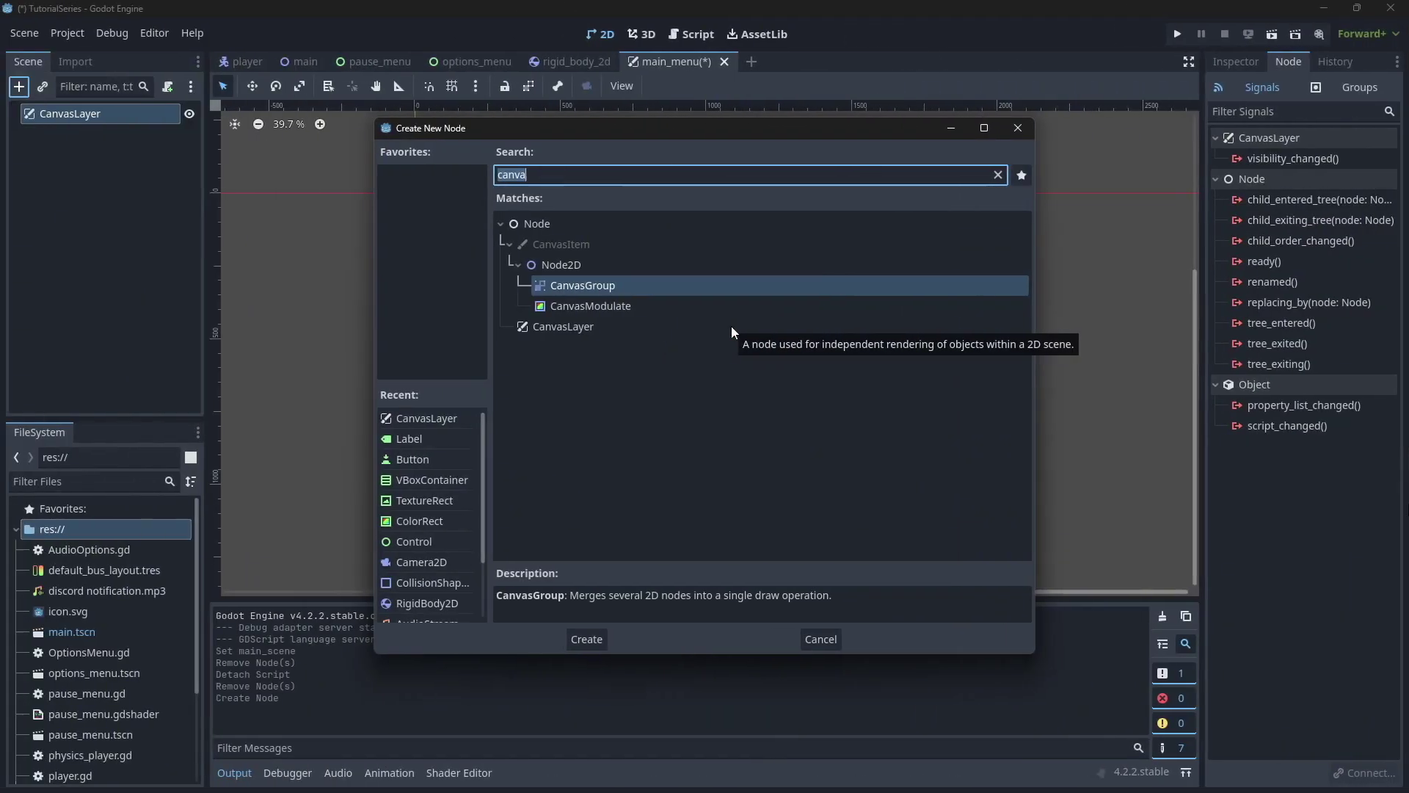
Add a Control node under CanvasLayer with Full Rect anchors.
text(co)
key(Return)
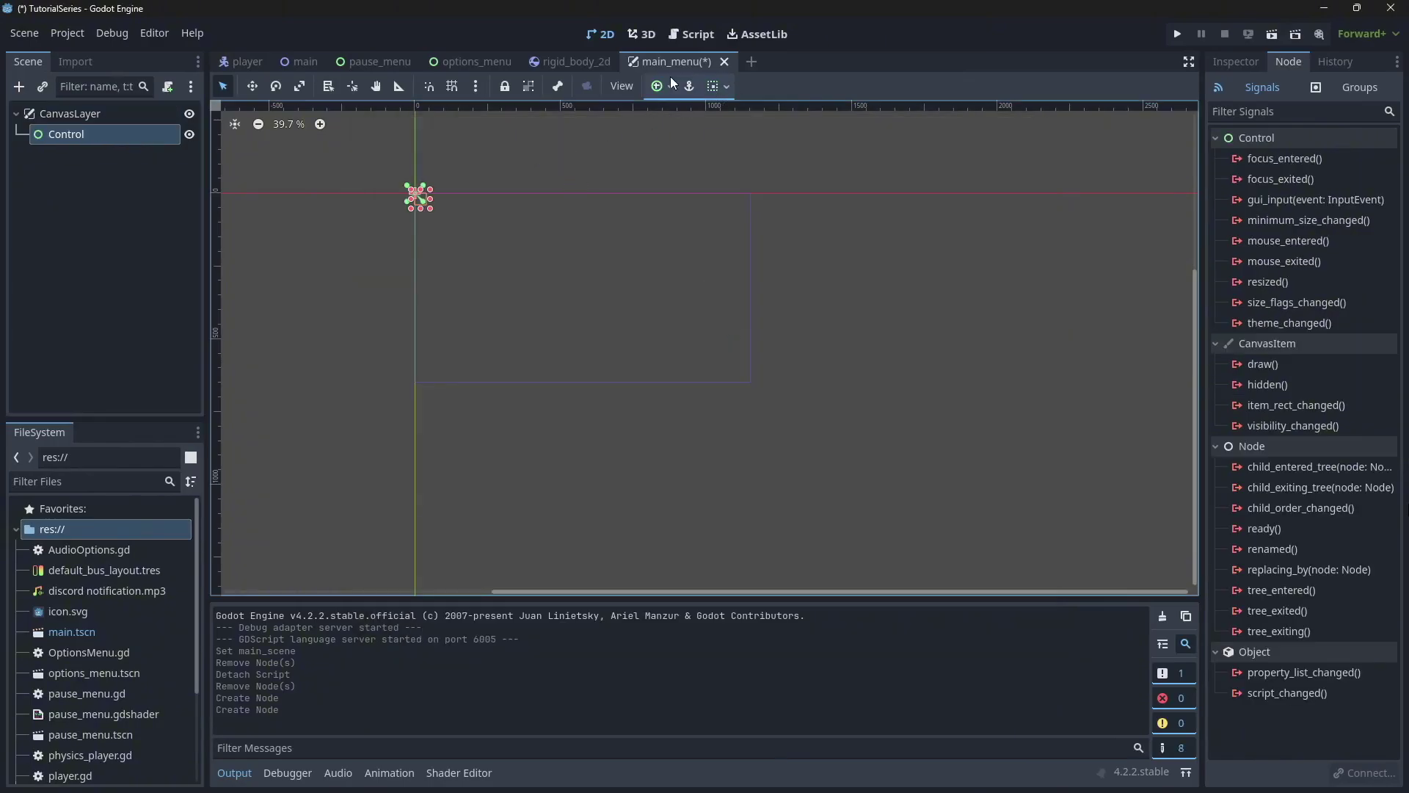
click(676, 88)
click(743, 216)
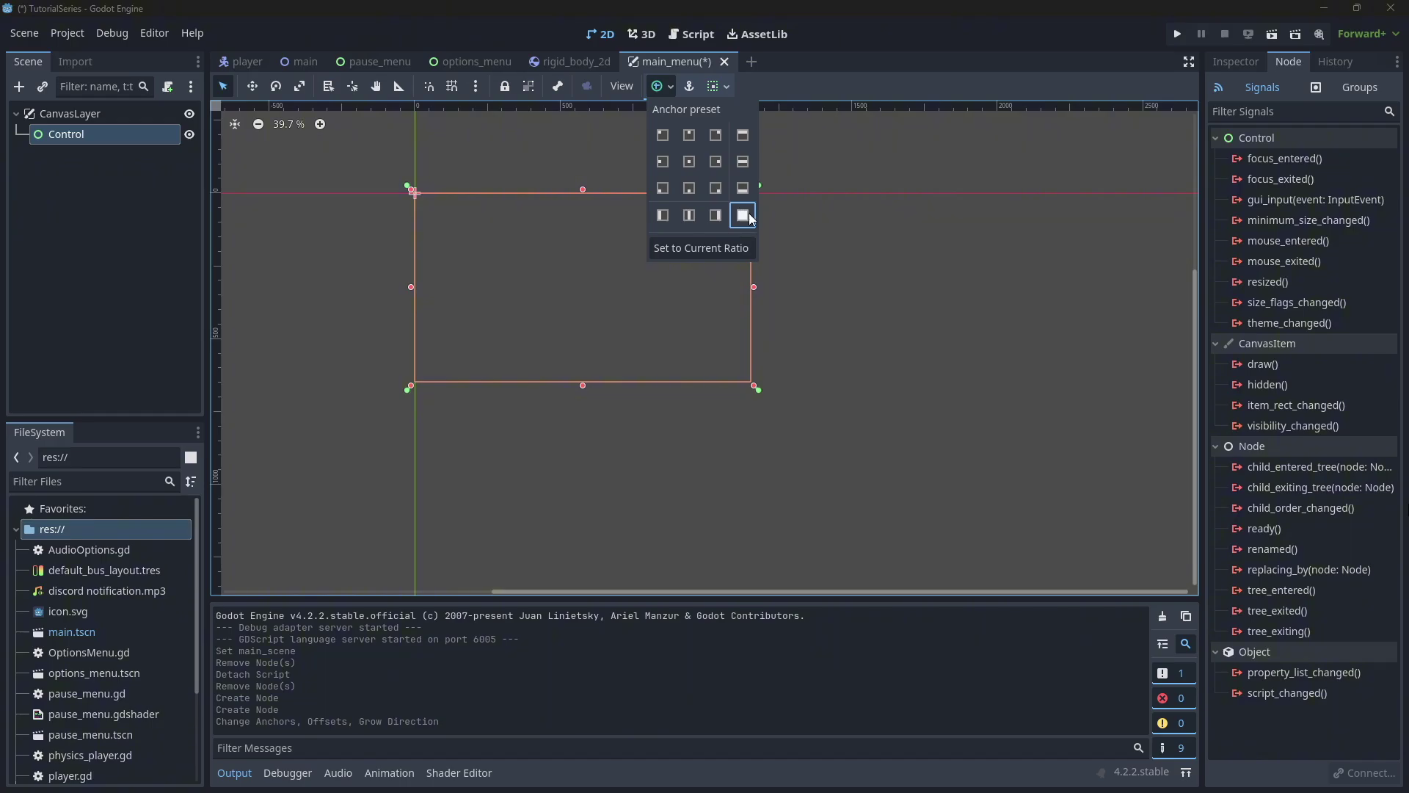
click(881, 188)
click(20, 87)
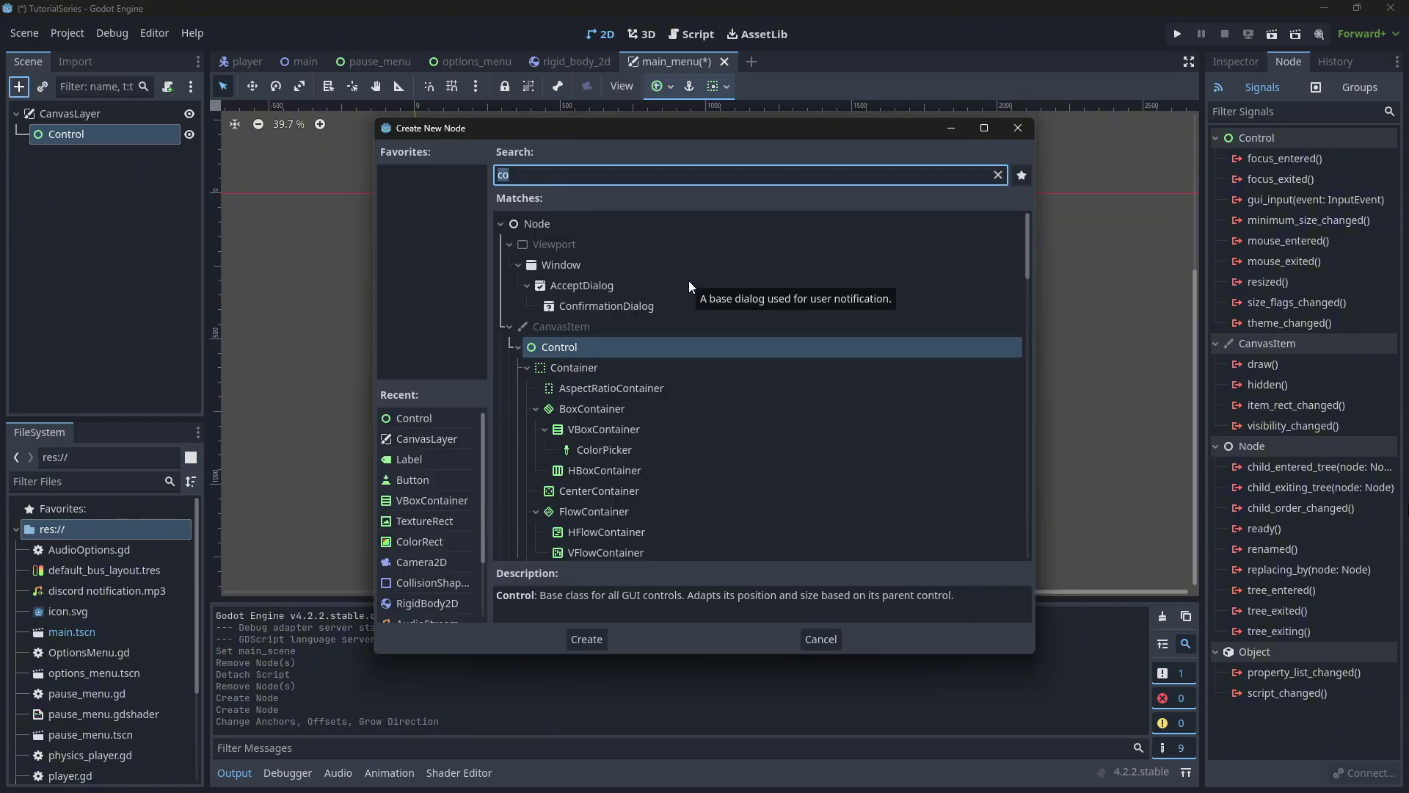
Add a VBoxContainer under Control anchored with the Left Wide preset.
text(vbox)
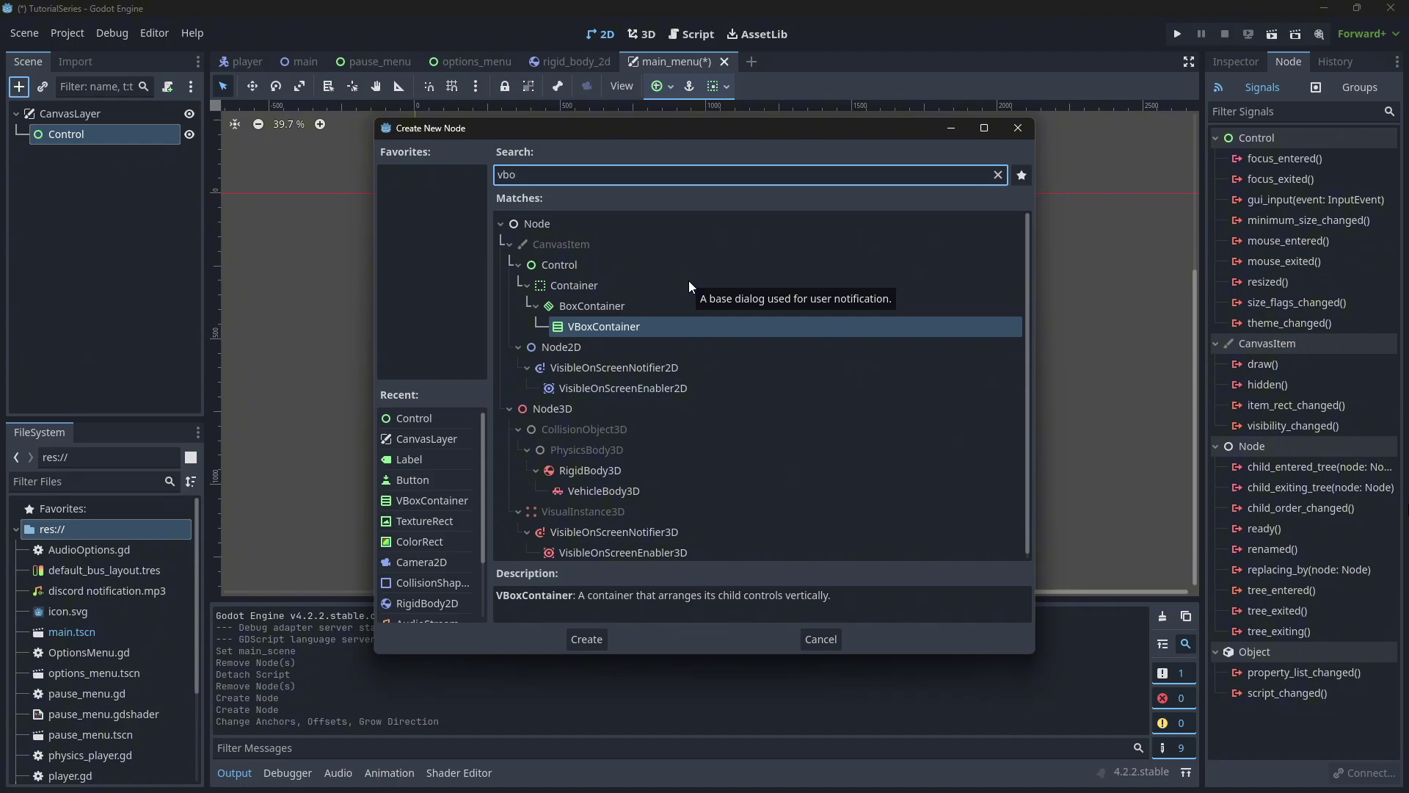
key(Return)
click(662, 87)
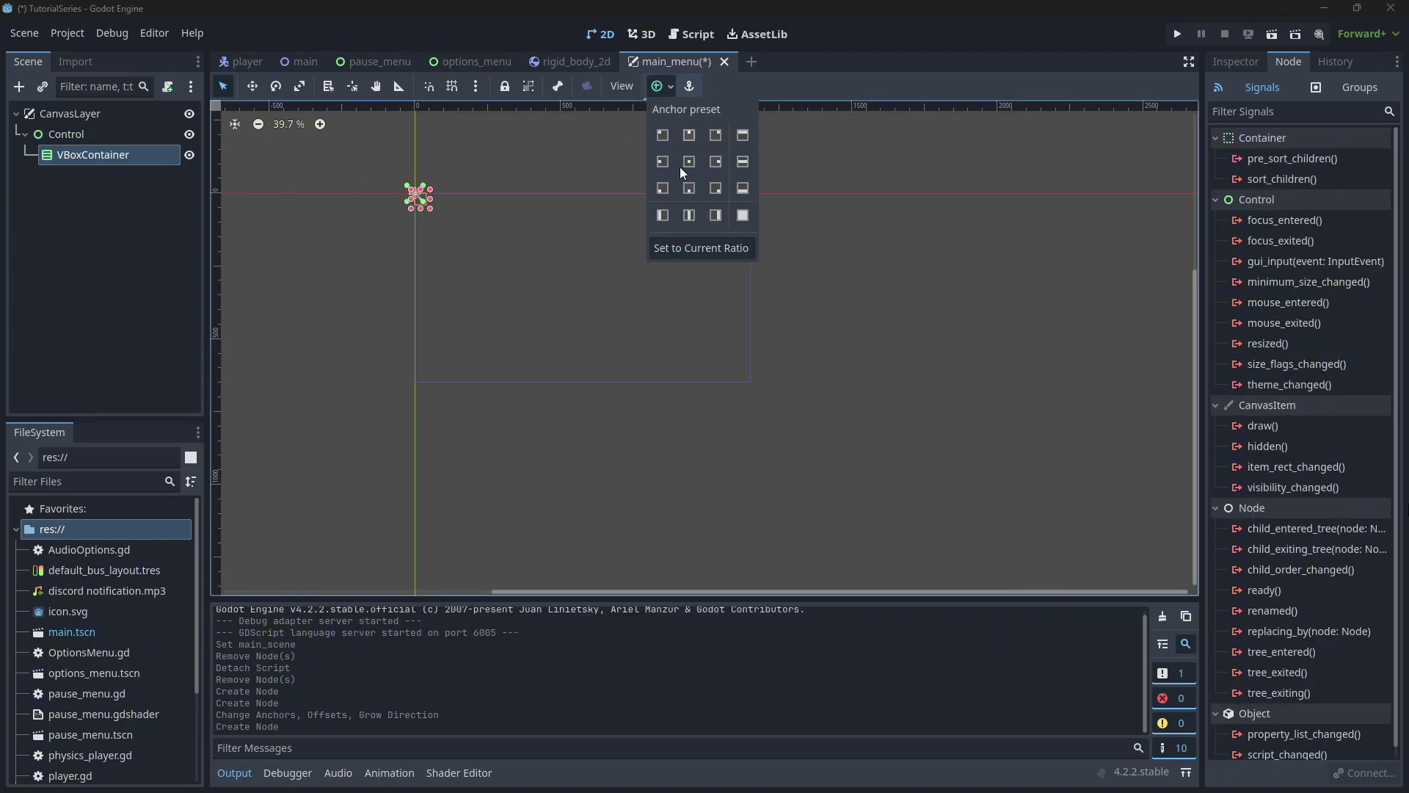
click(661, 216)
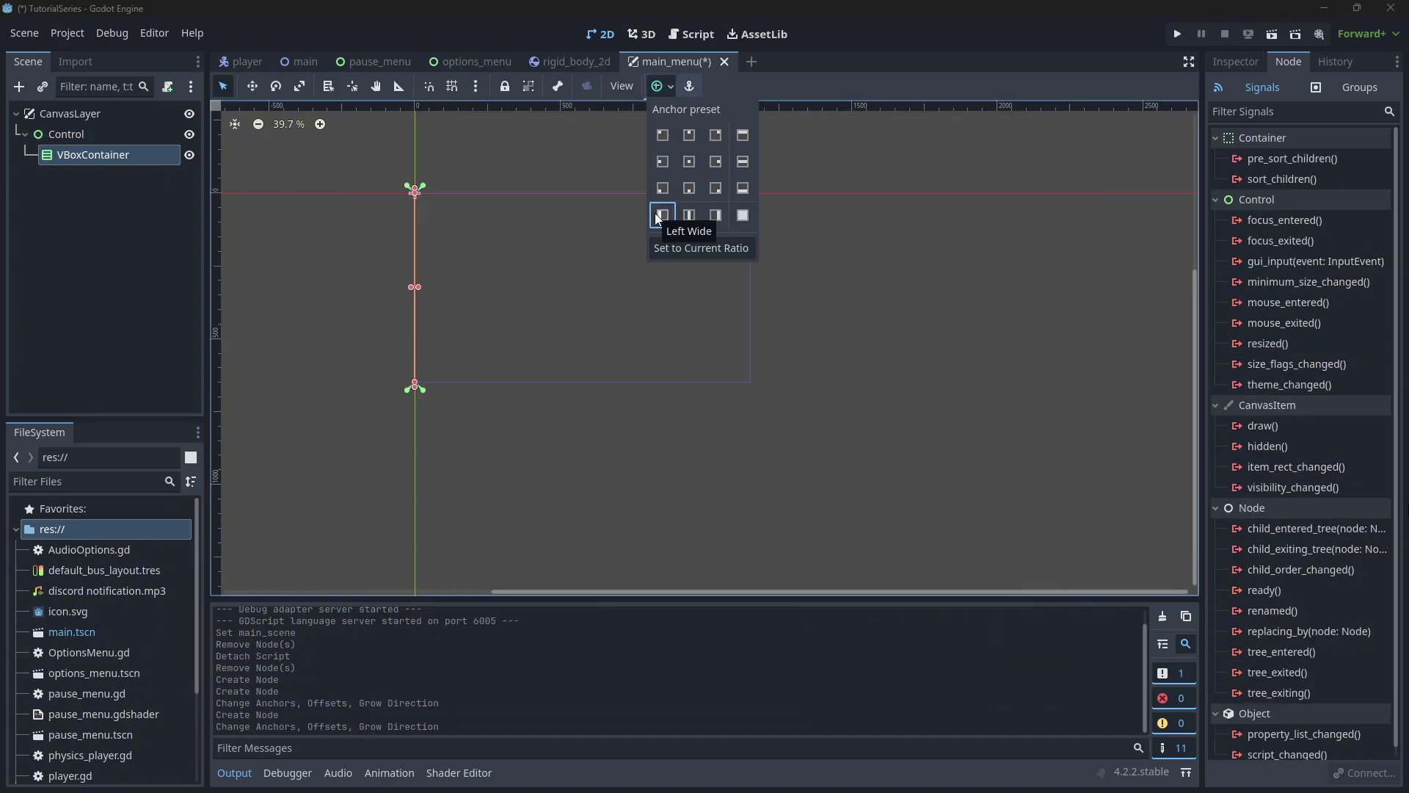
click(420, 288)
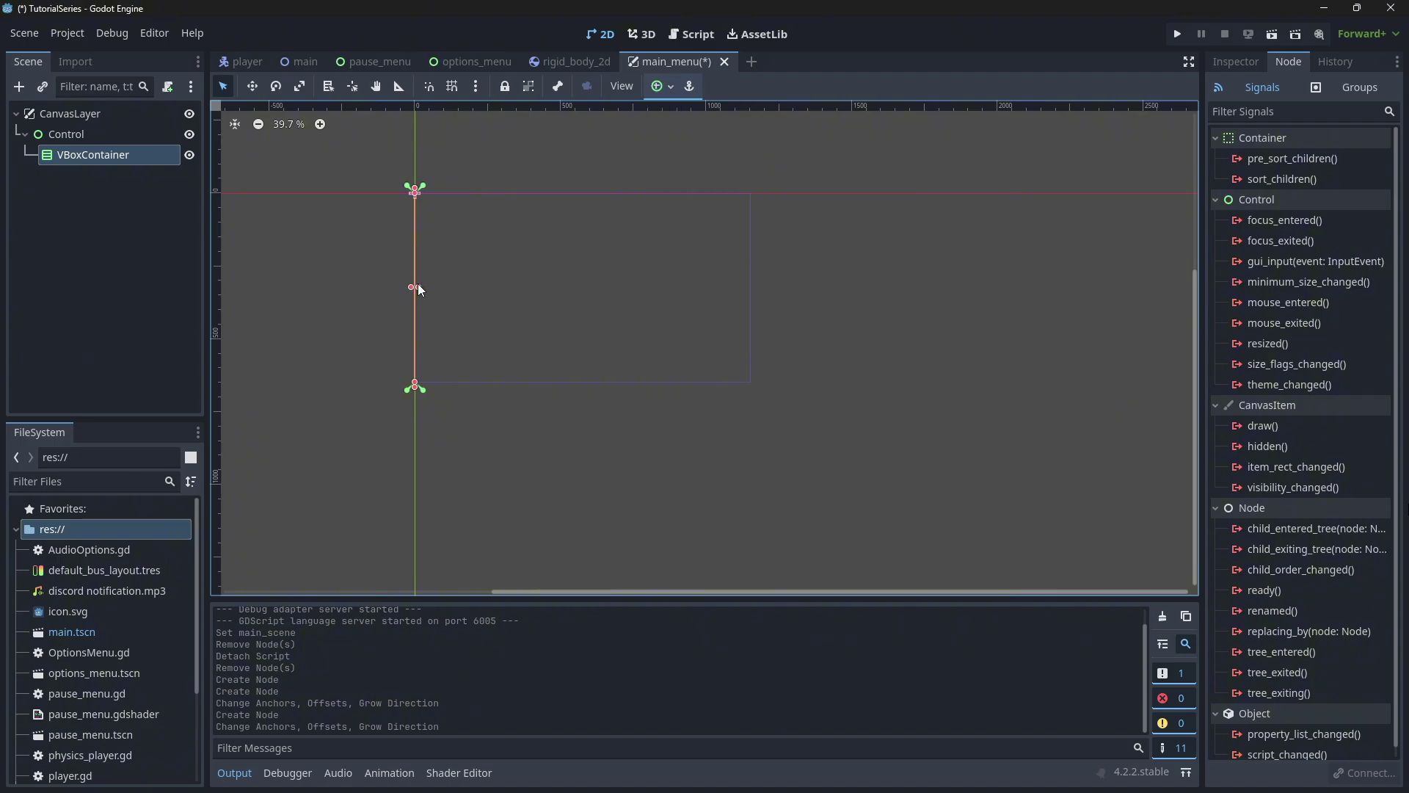
Resize the VBoxContainer by its side and top edges to about 267×308.
drag(420, 287, 489, 287)
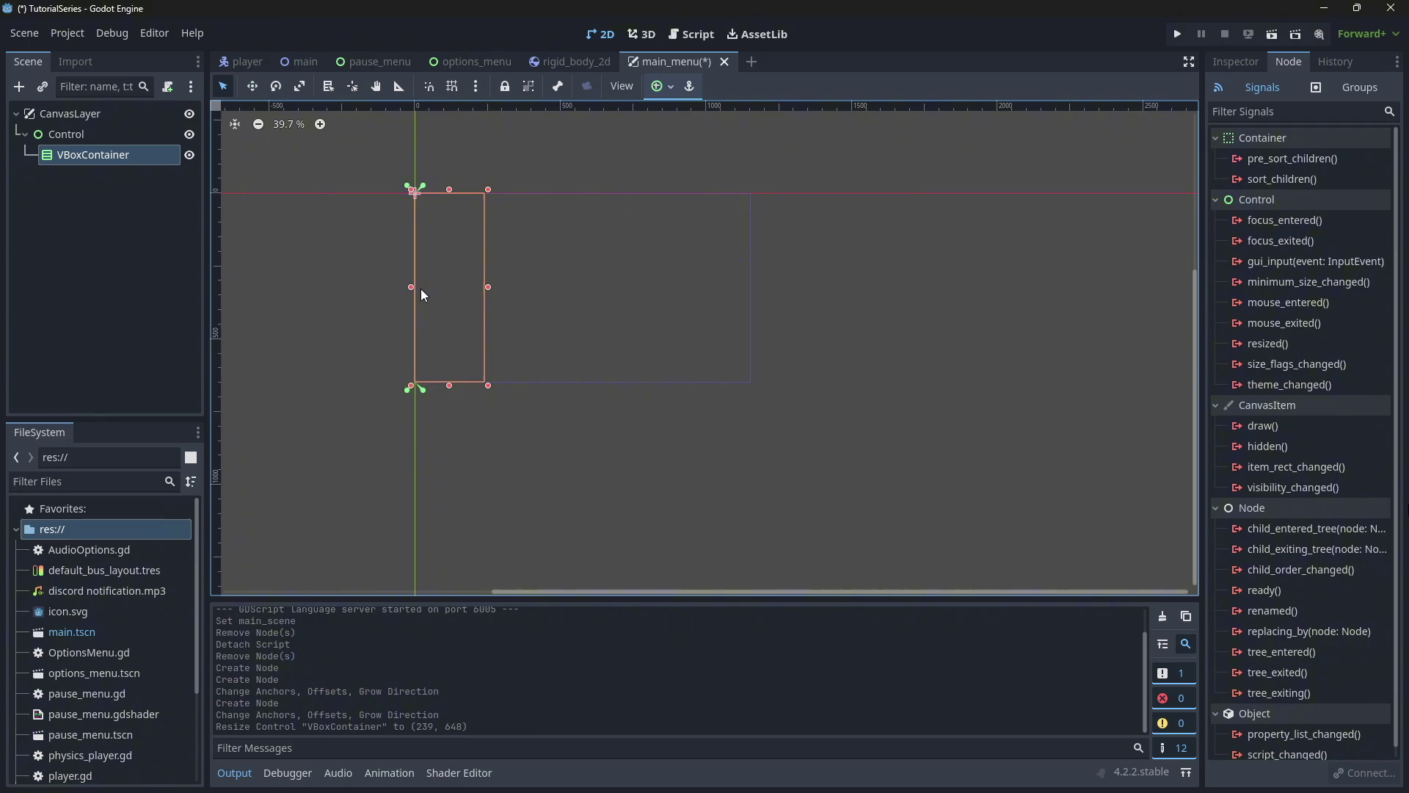
click(420, 288)
key(ctrl+z)
drag(489, 287, 506, 285)
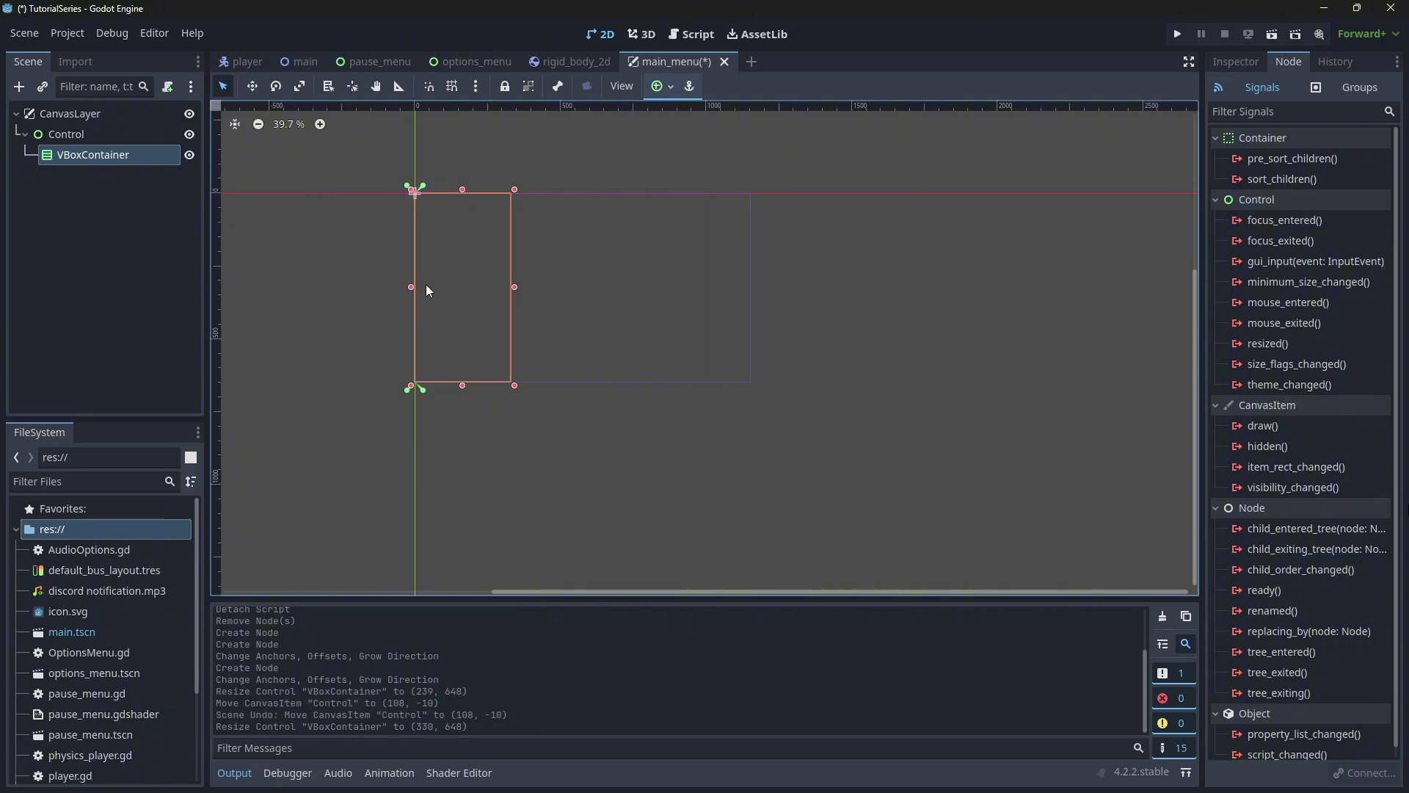
drag(411, 287, 430, 262)
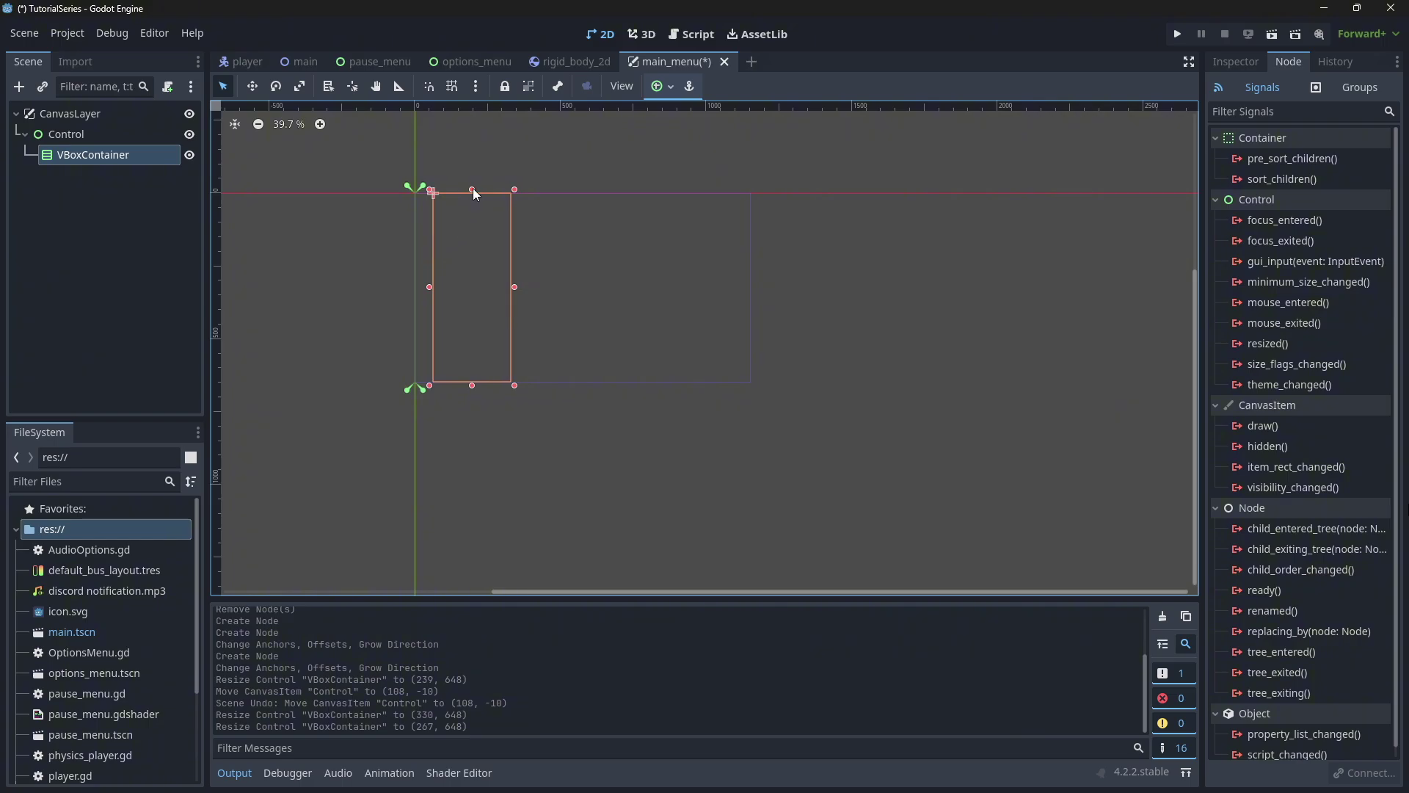
drag(472, 190, 486, 270)
click(105, 134)
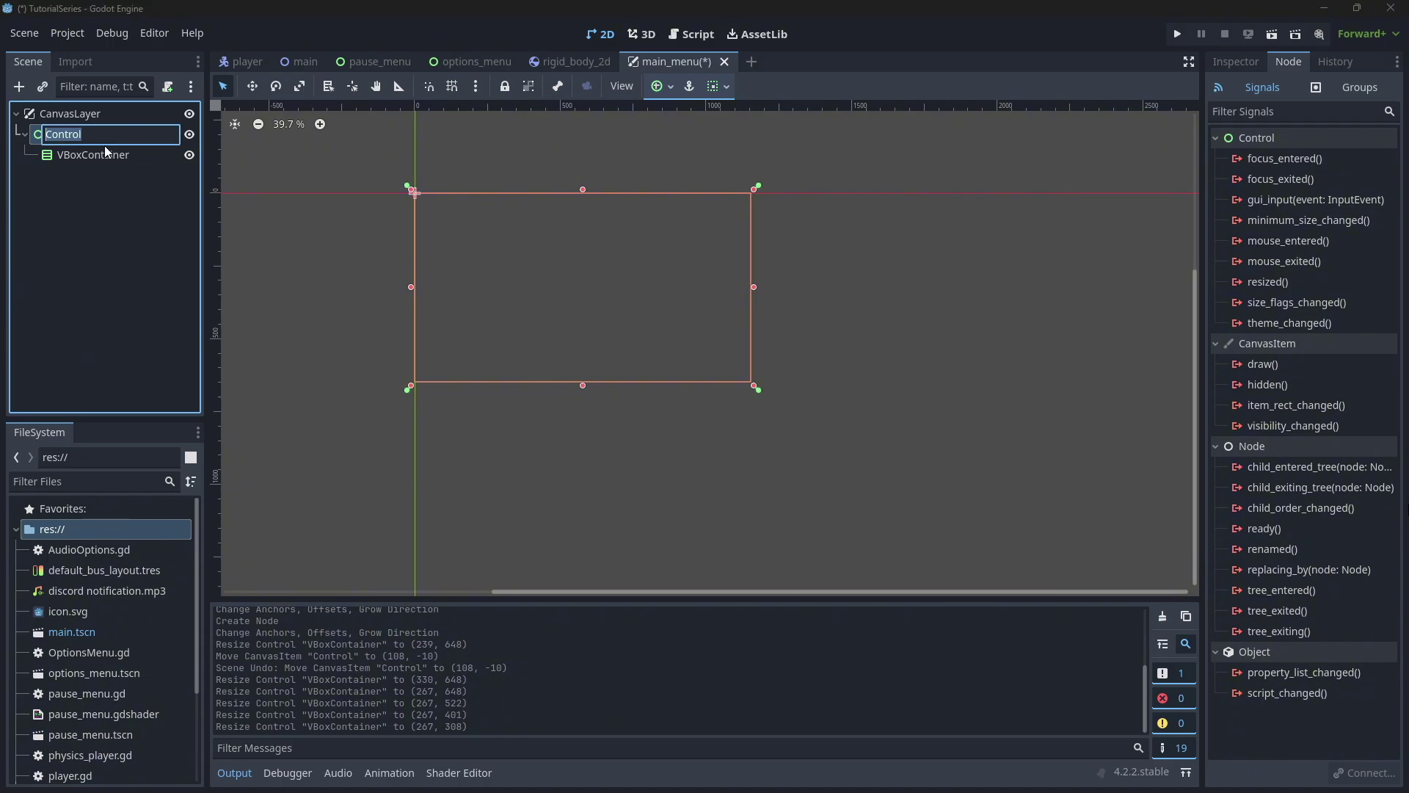
click(101, 156)
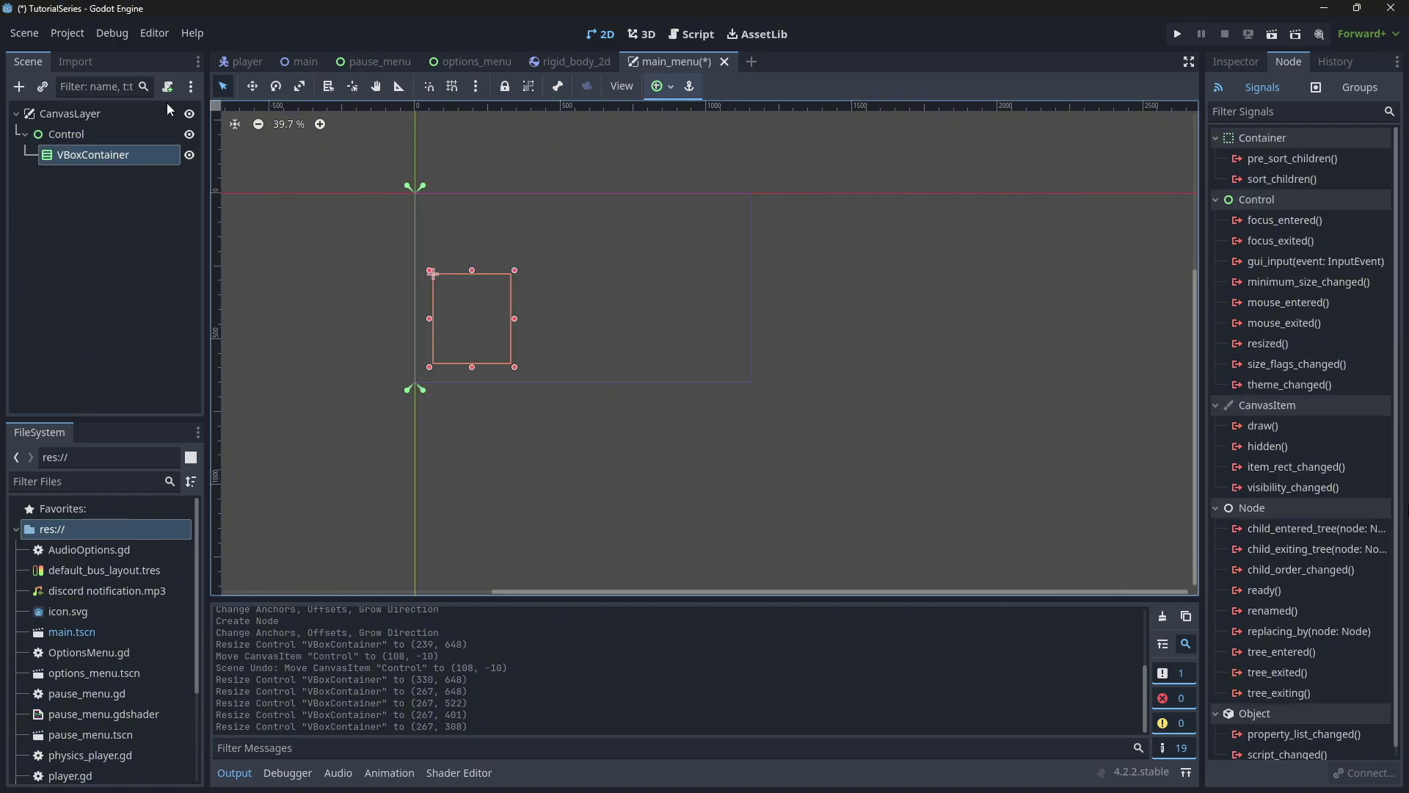
Add a Button to the container with text and name Play.
click(20, 87)
text(butt)
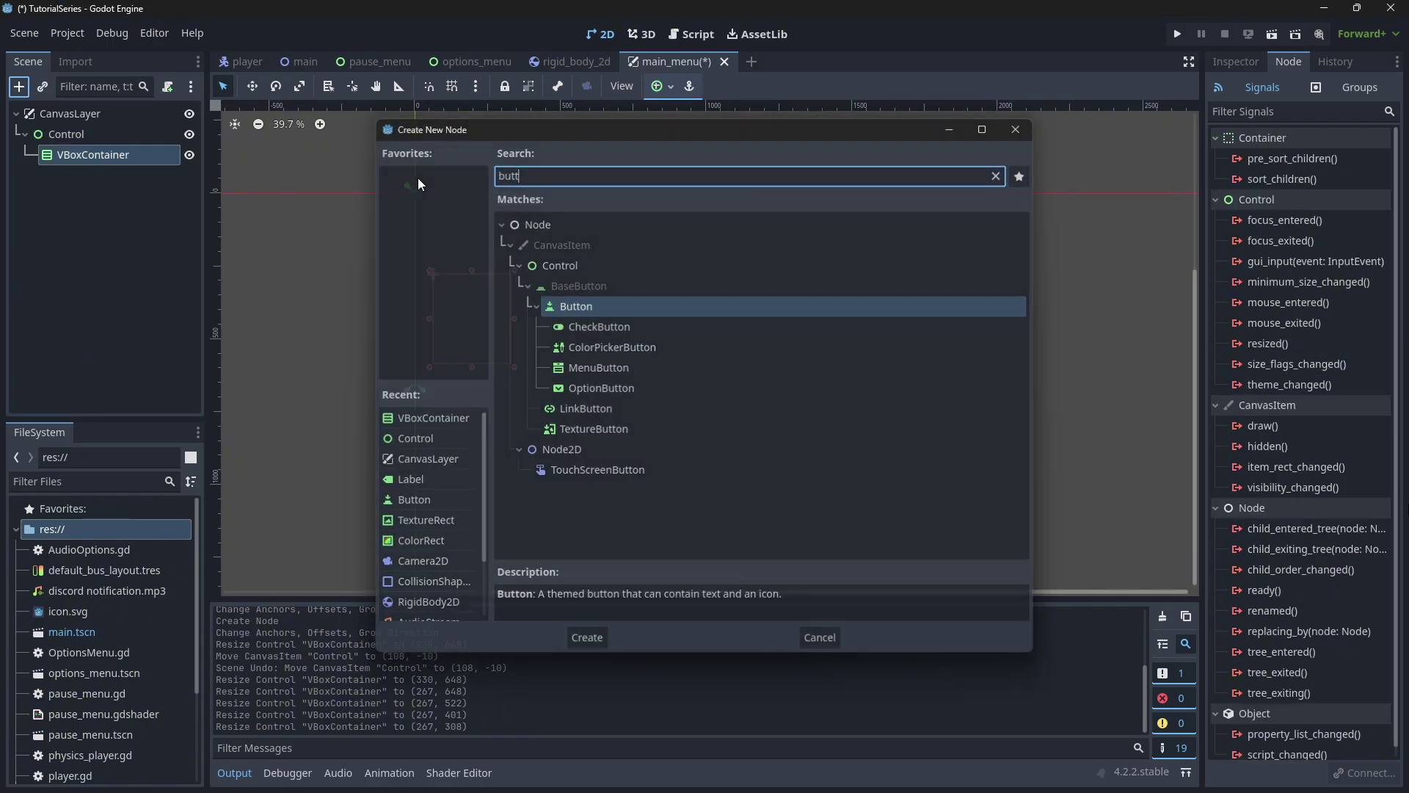
key(Return)
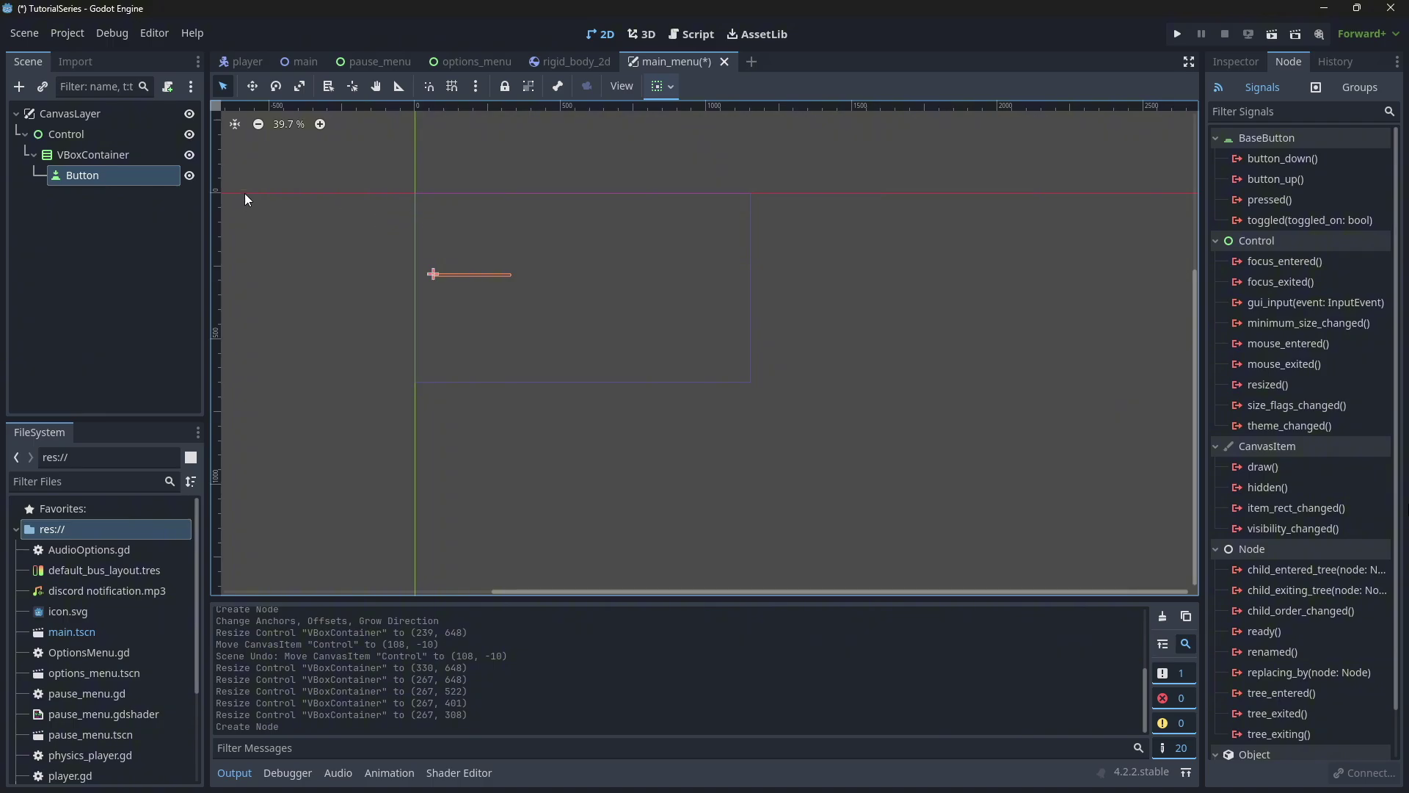
click(1218, 63)
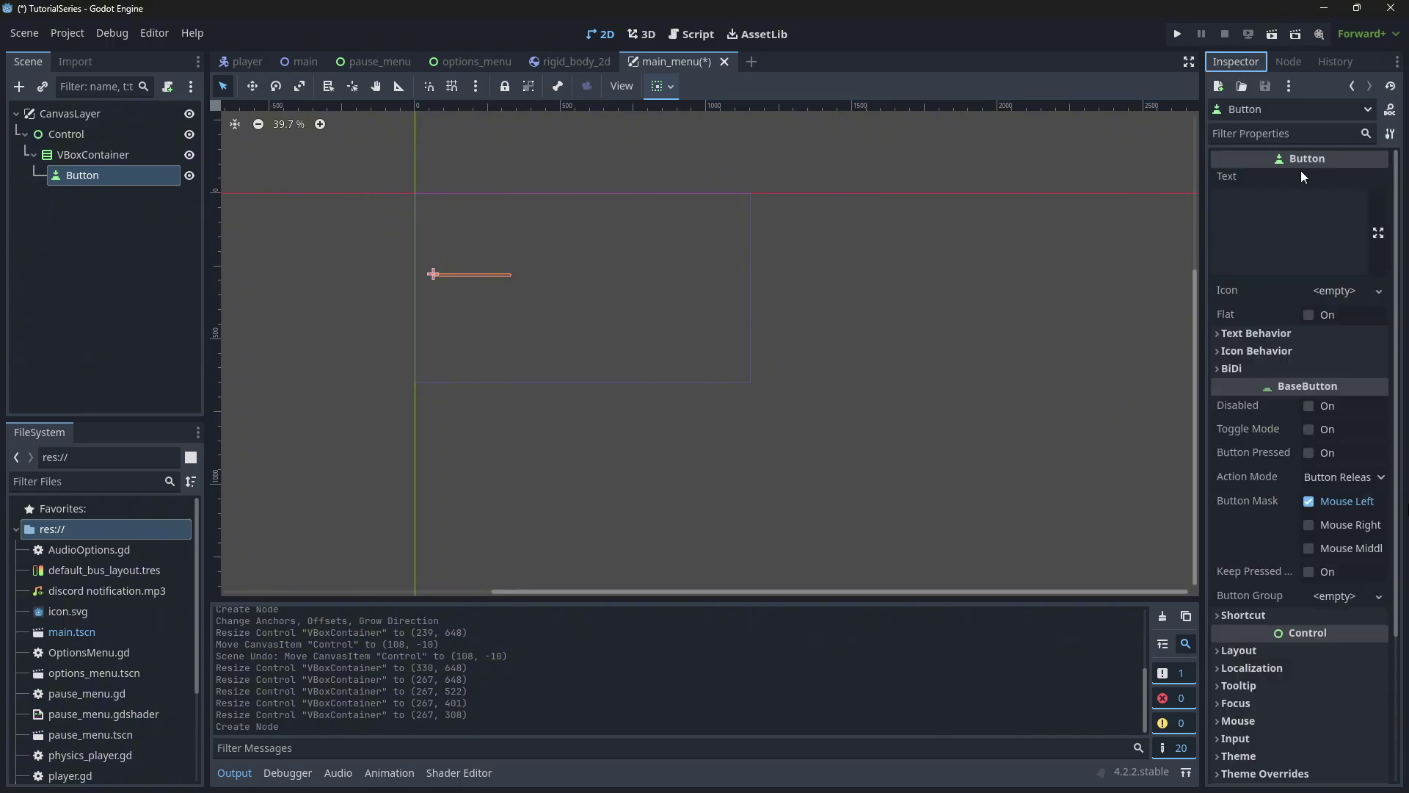
click(1285, 205)
text(Play)
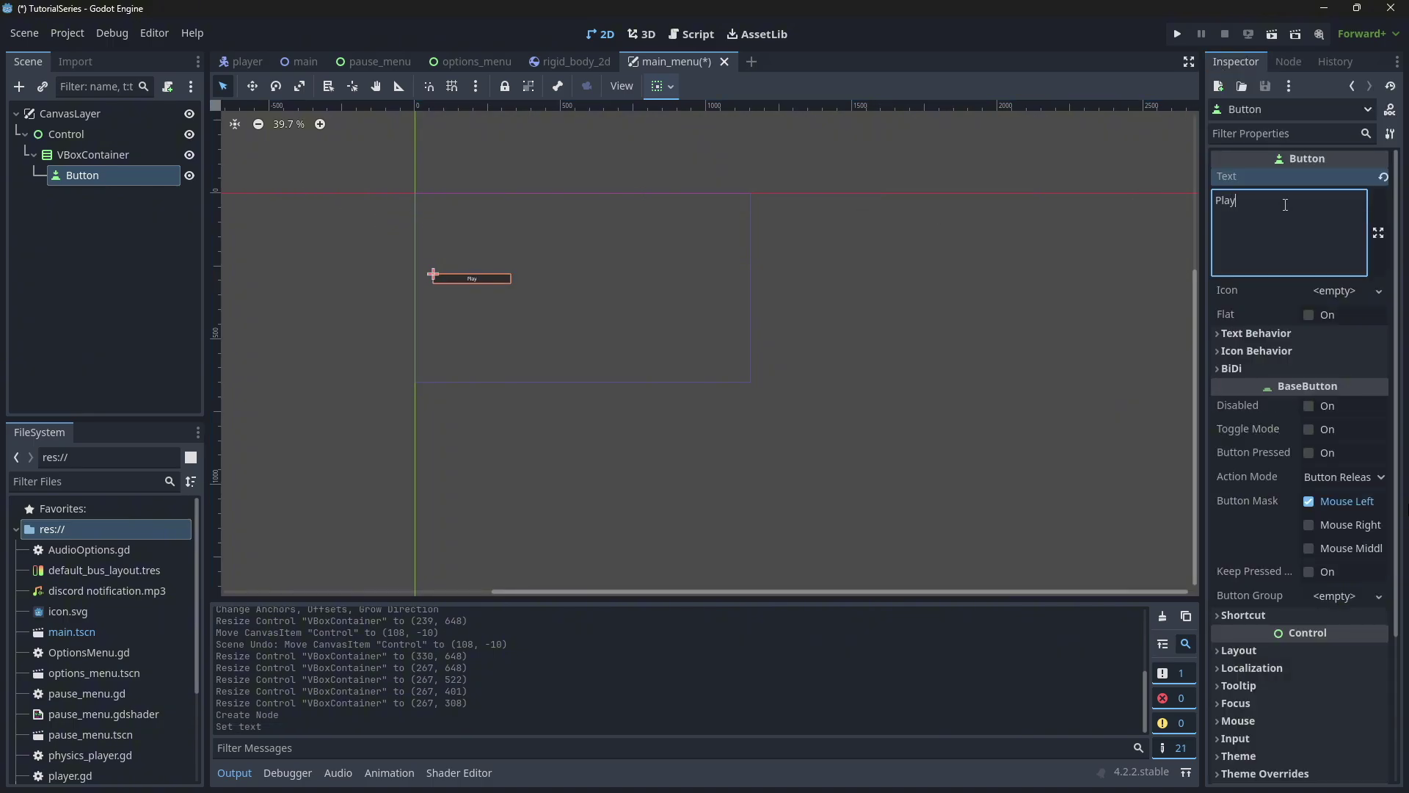
click(117, 178)
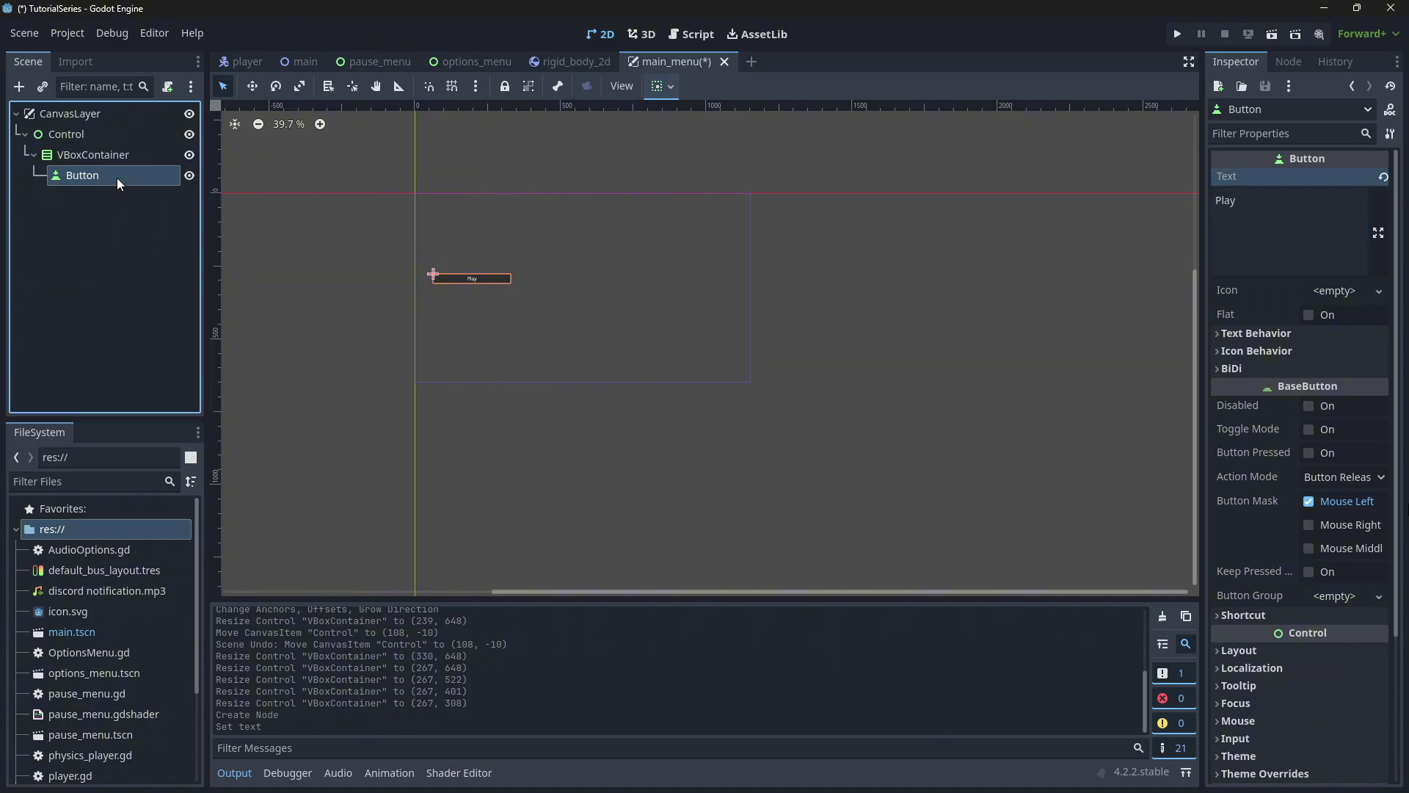
Duplicate the Play button and rename and retext the copy to Options.
key(ctrl+d)
key(ctrl+d)
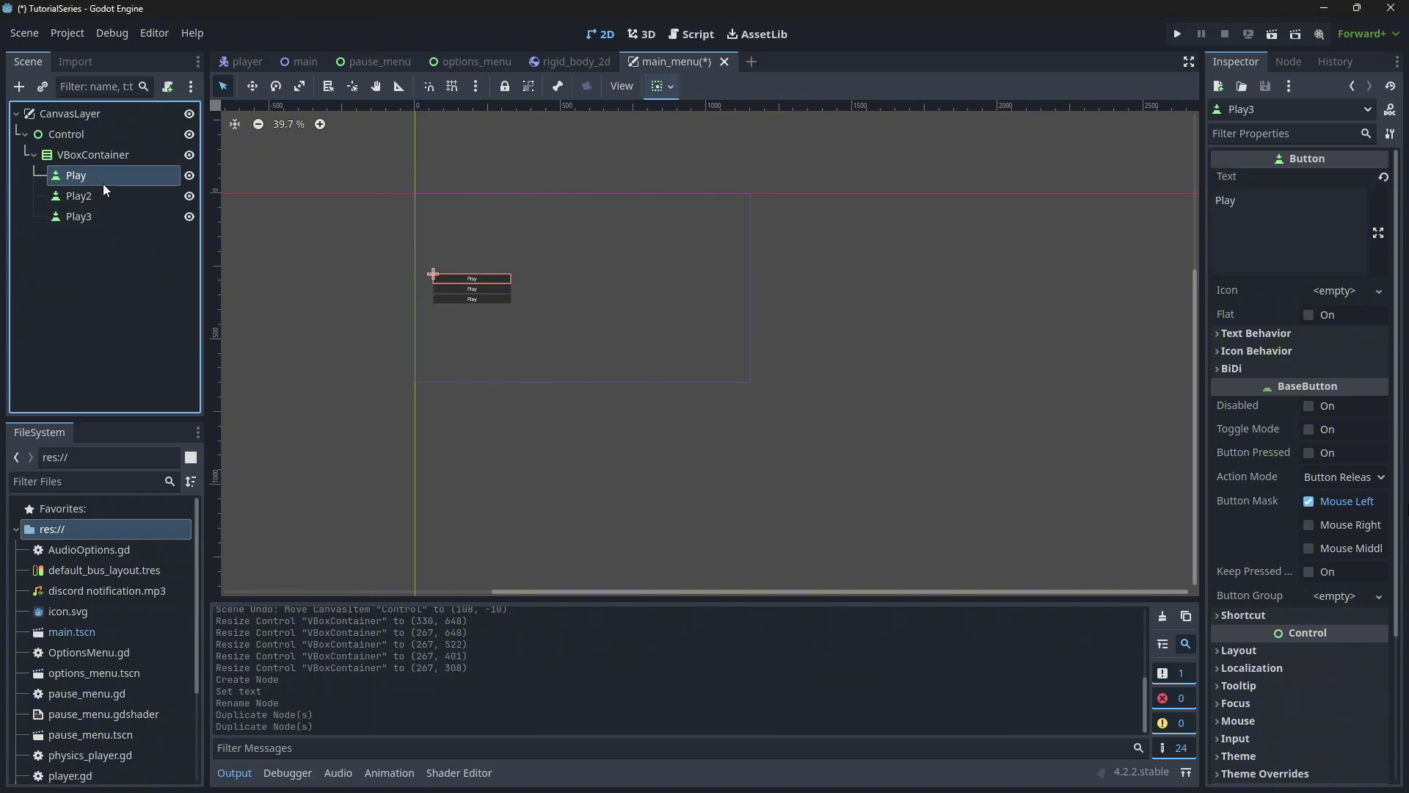
click(91, 192)
double_click(91, 196)
text(Options)
click(1277, 217)
key(ctrl+a)
text(Options)
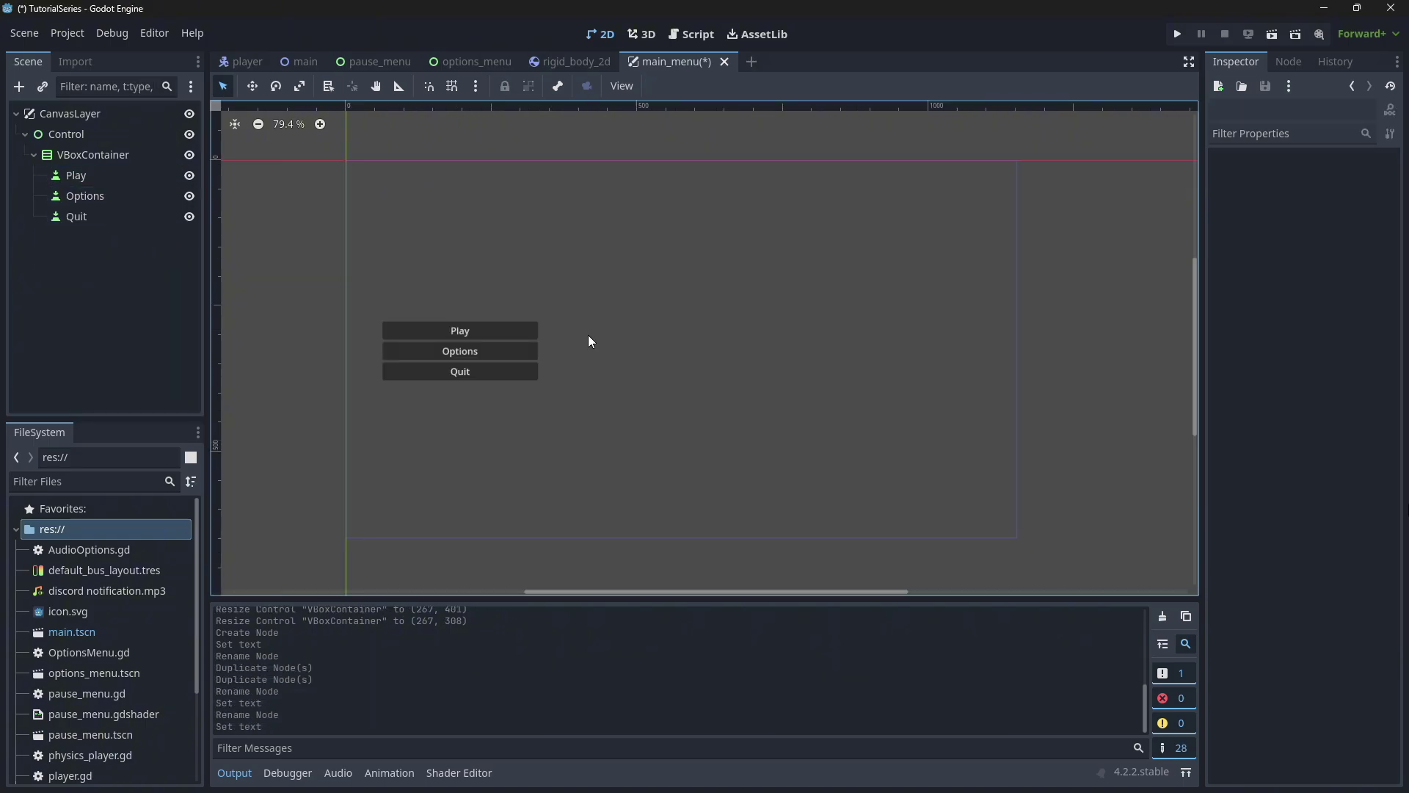
Set all three buttons' vertical sizing to Expand with Center alignment.
click(119, 178)
shift+click(113, 218)
click(671, 86)
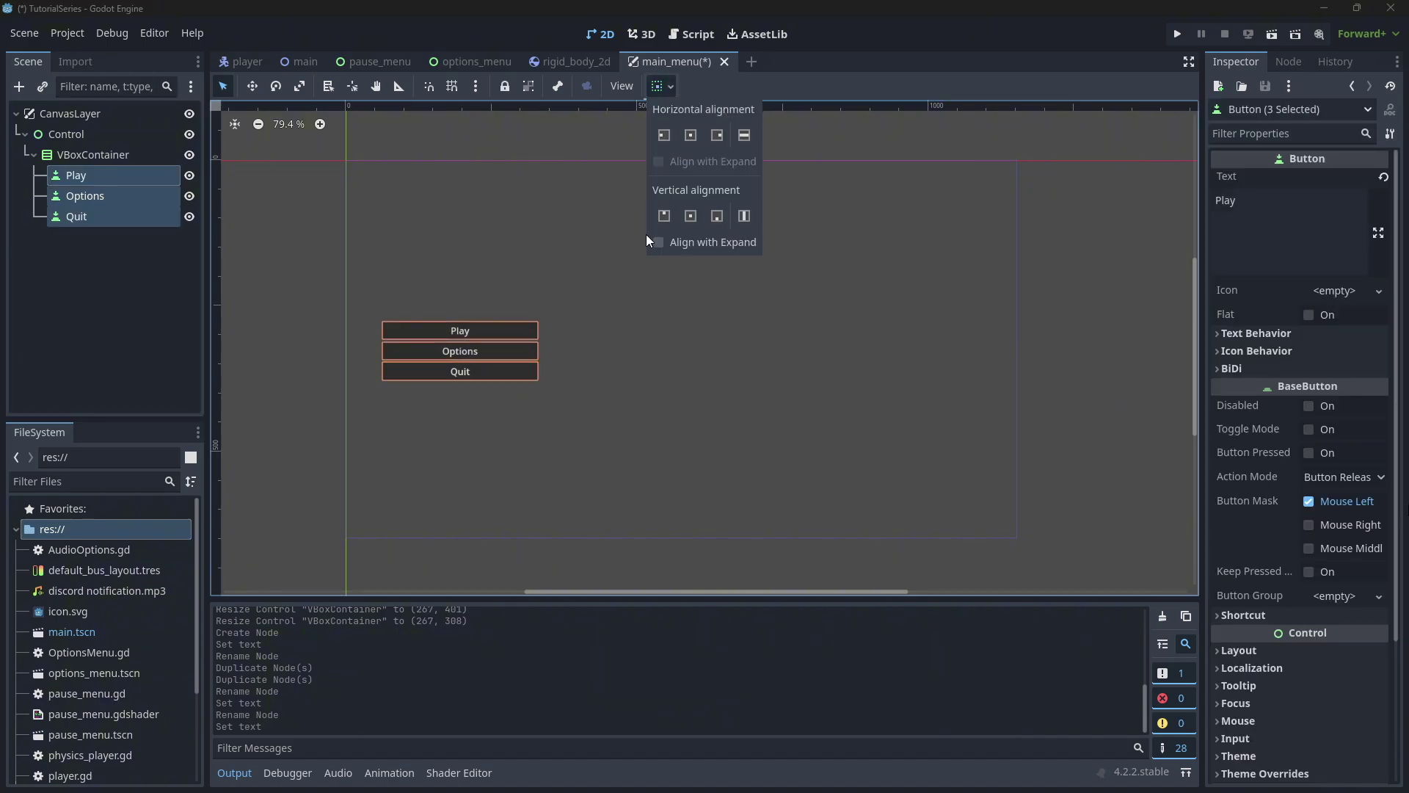
click(699, 235)
click(749, 219)
click(692, 216)
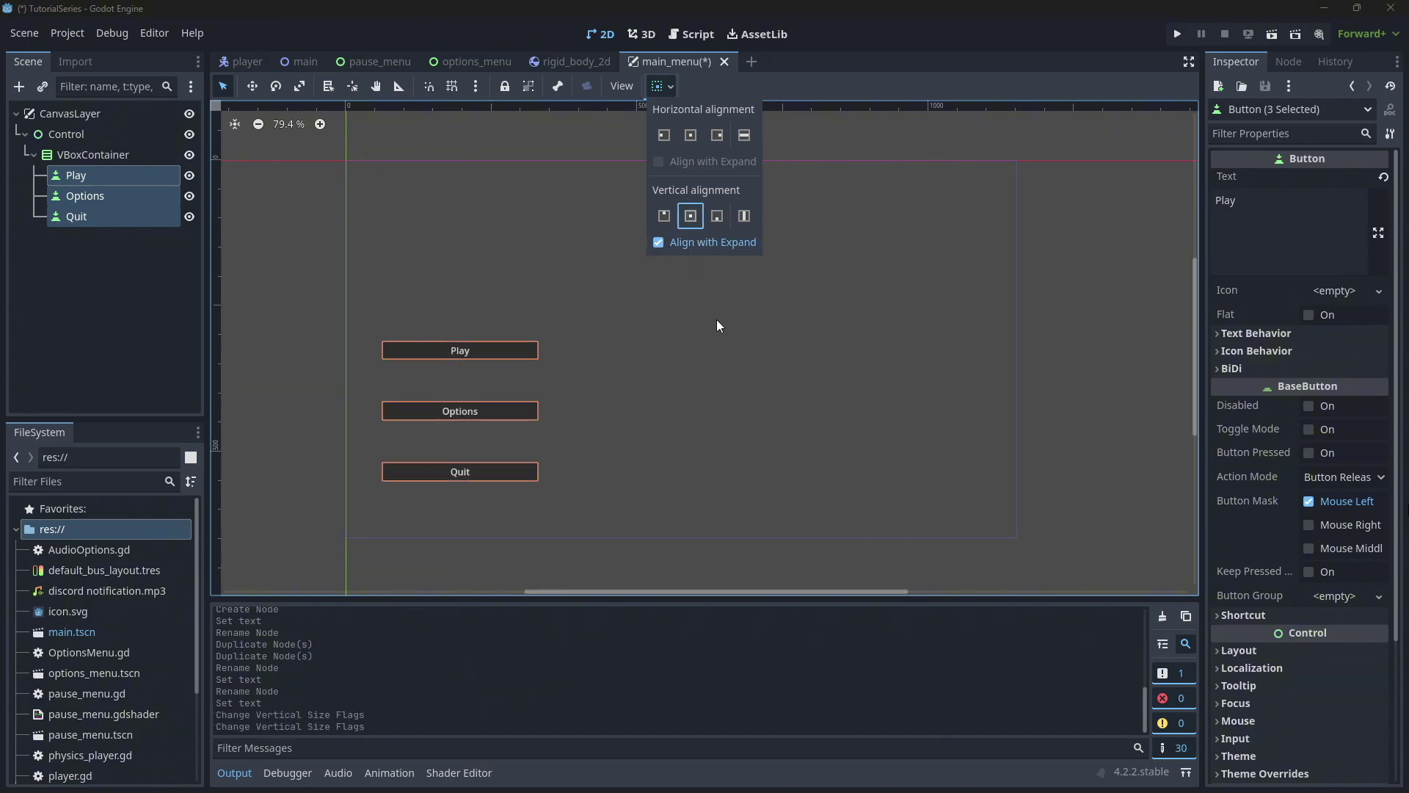
click(482, 252)
scroll(425, 308, down, 2)
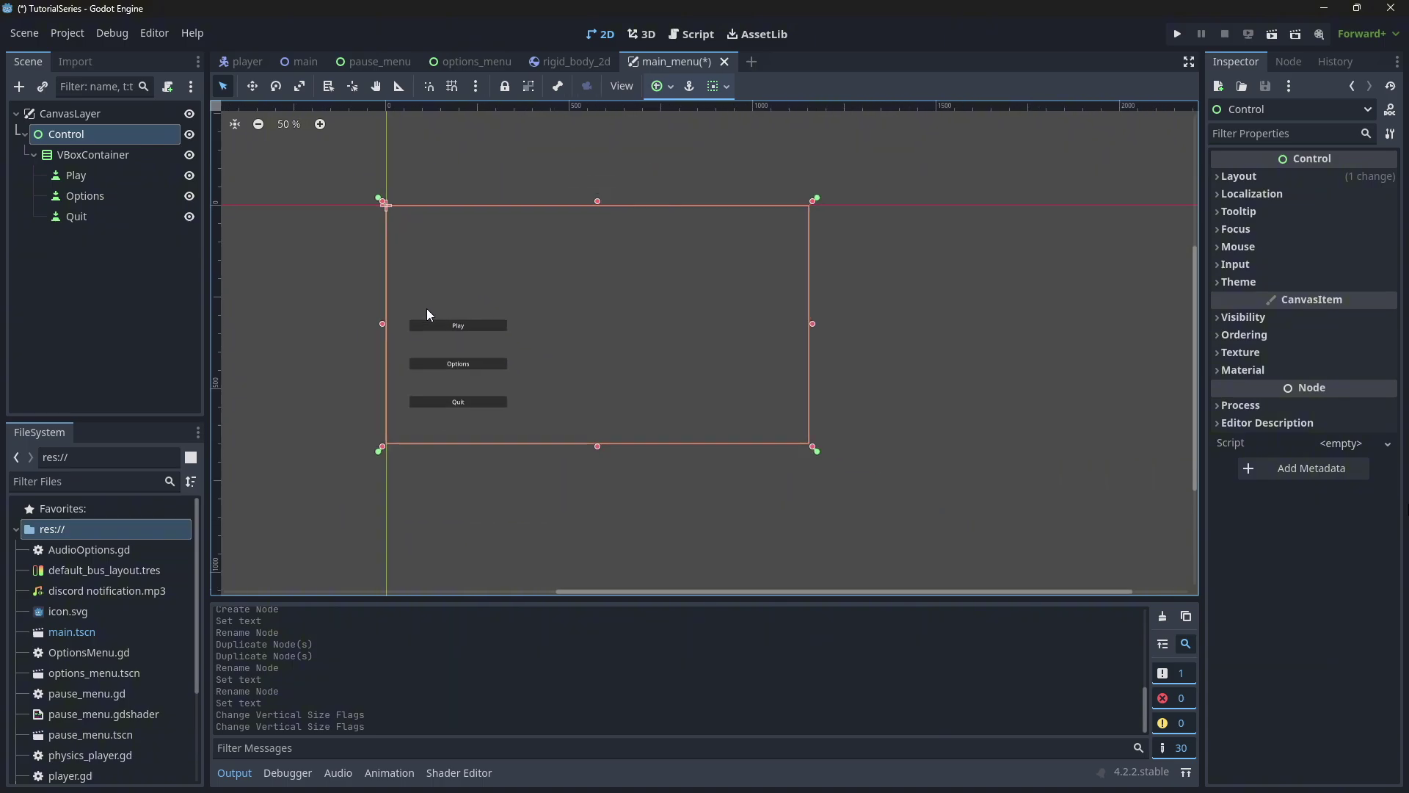
Add a Full Rect TextureRect under Control, then delete it.
click(19, 86)
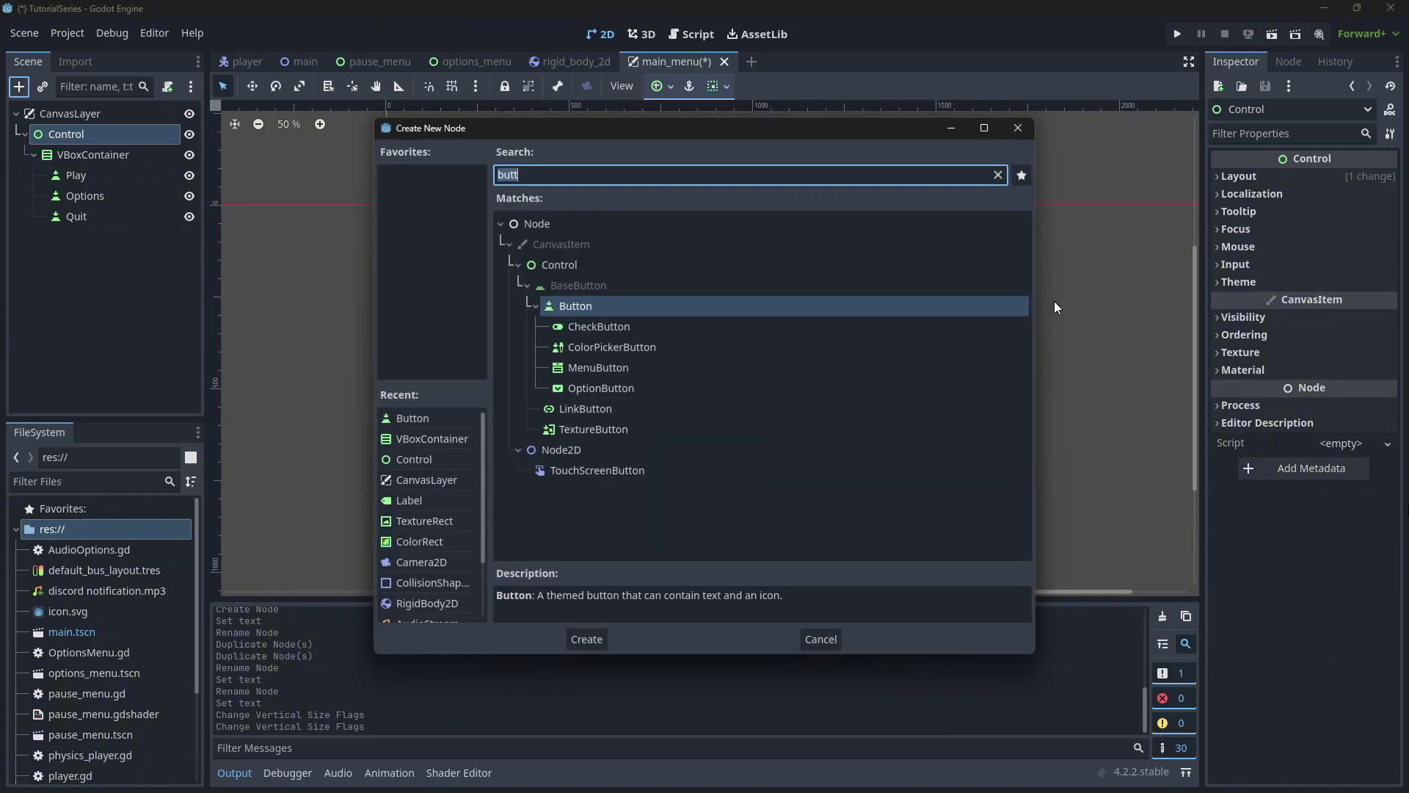
text(tex)
key(Return)
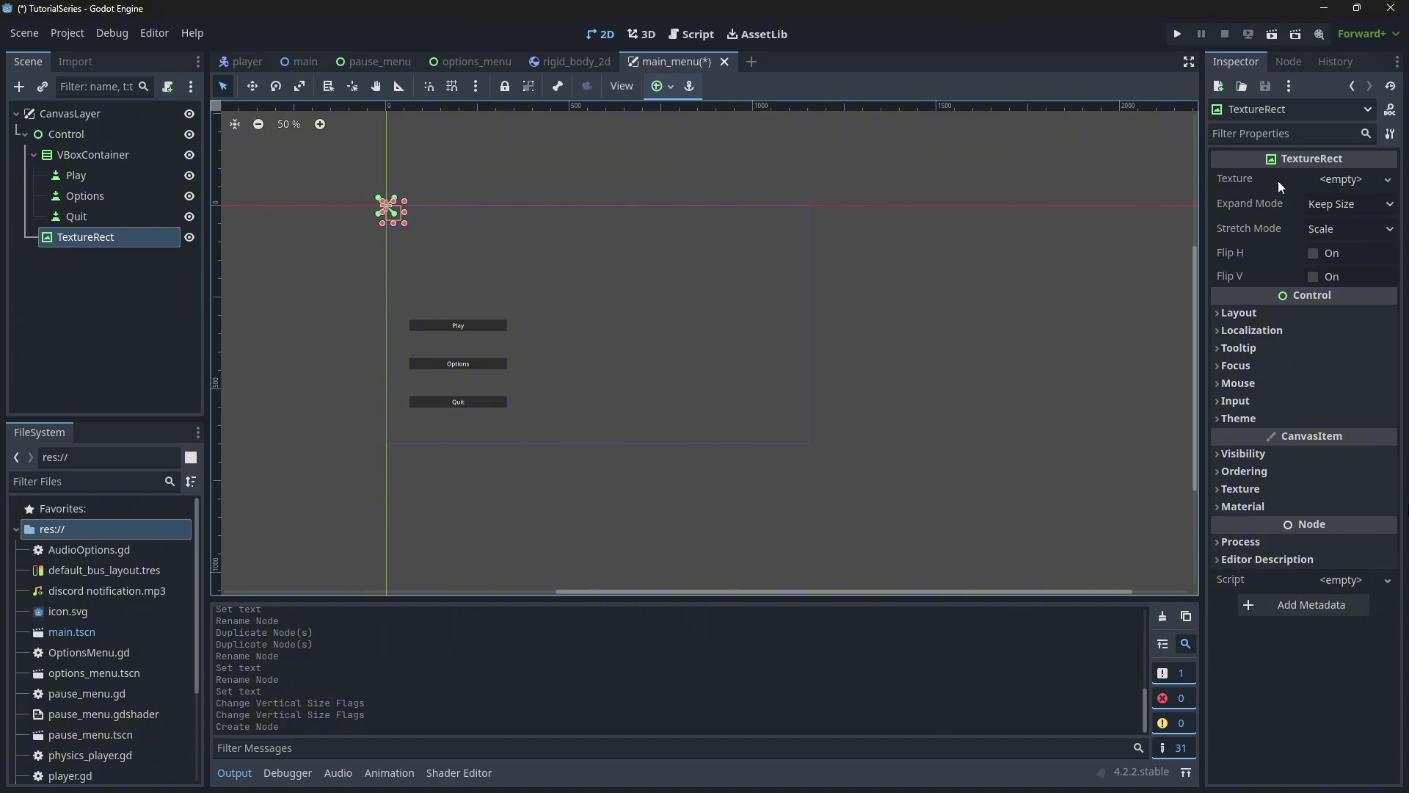
click(665, 86)
click(743, 215)
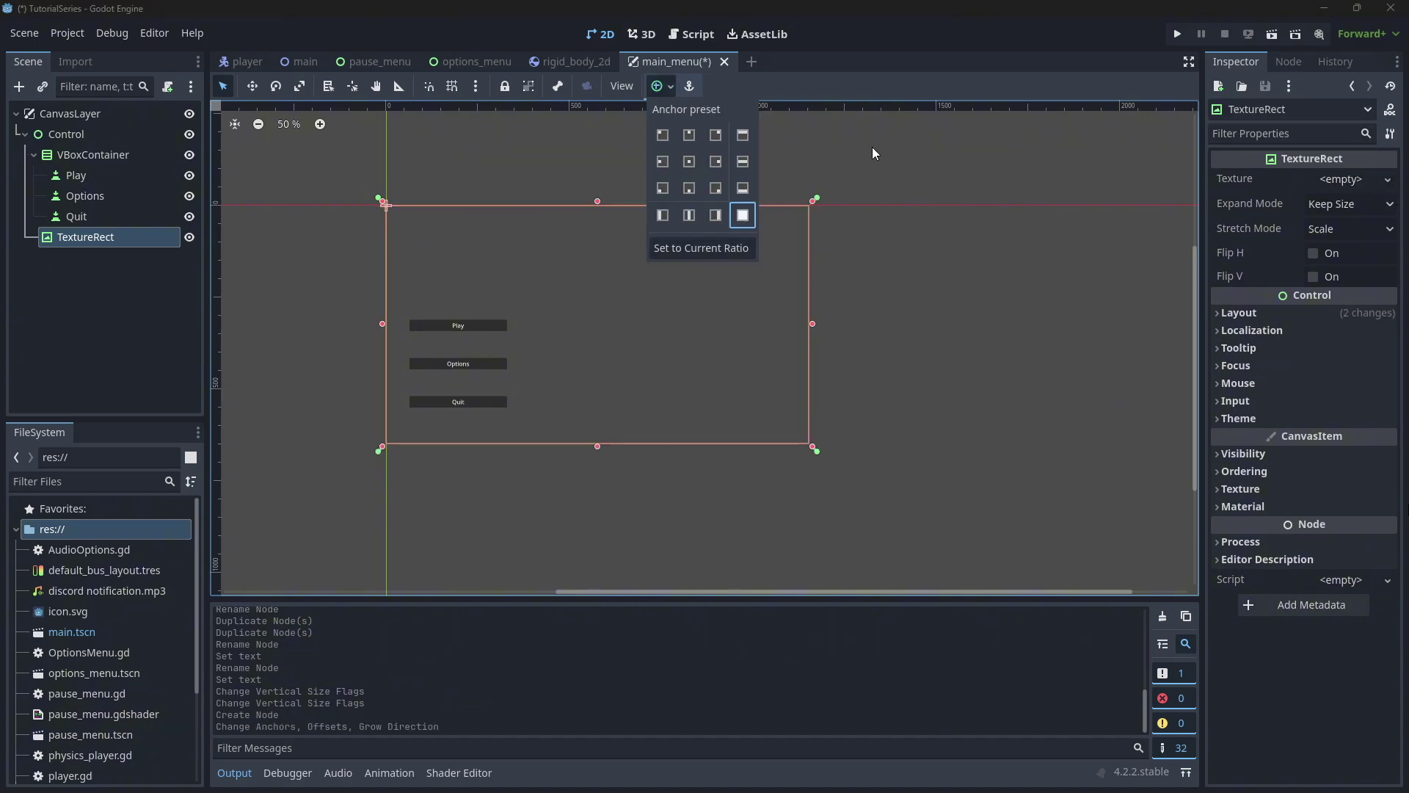
click(401, 517)
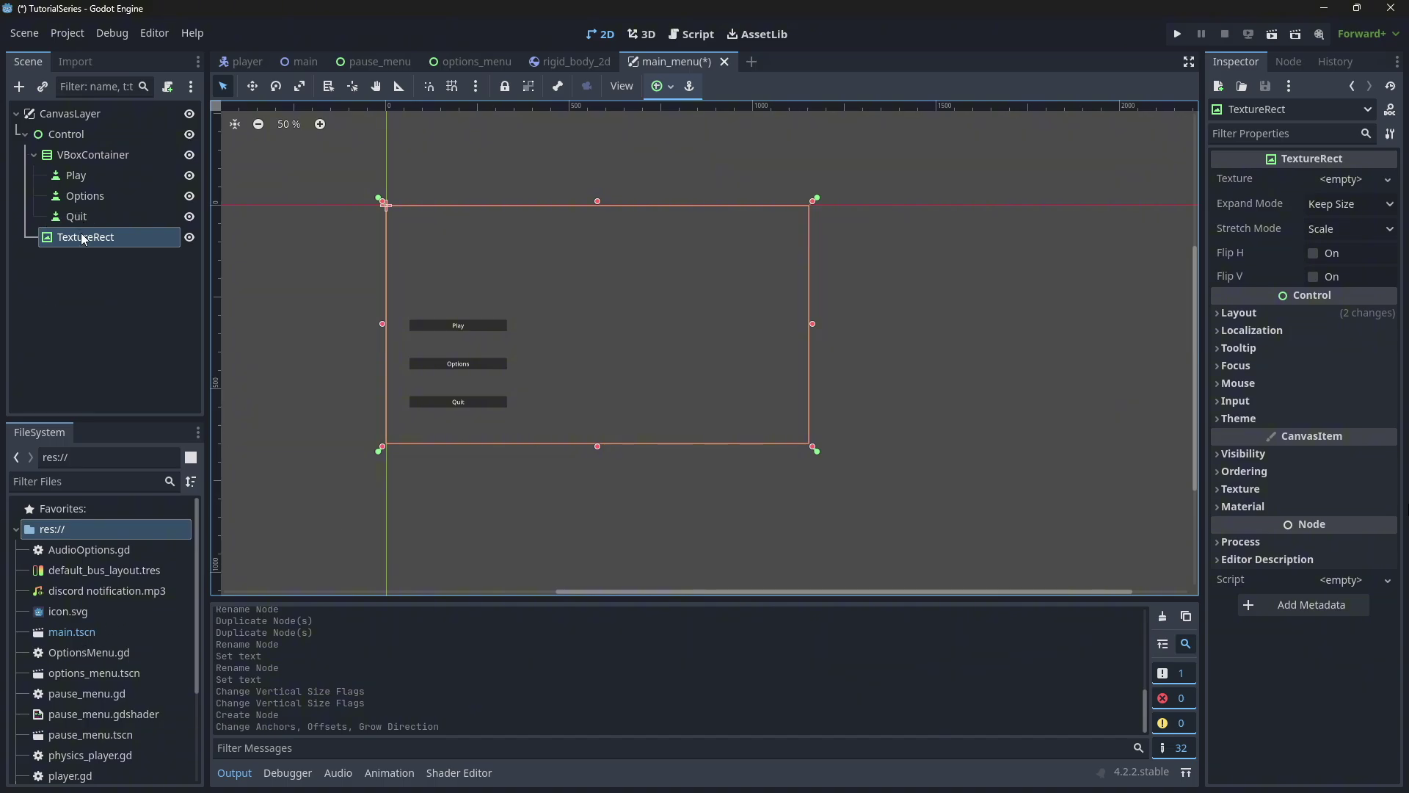
key(Delete)
Add a ColorRect under Control with colour 272727.
click(59, 139)
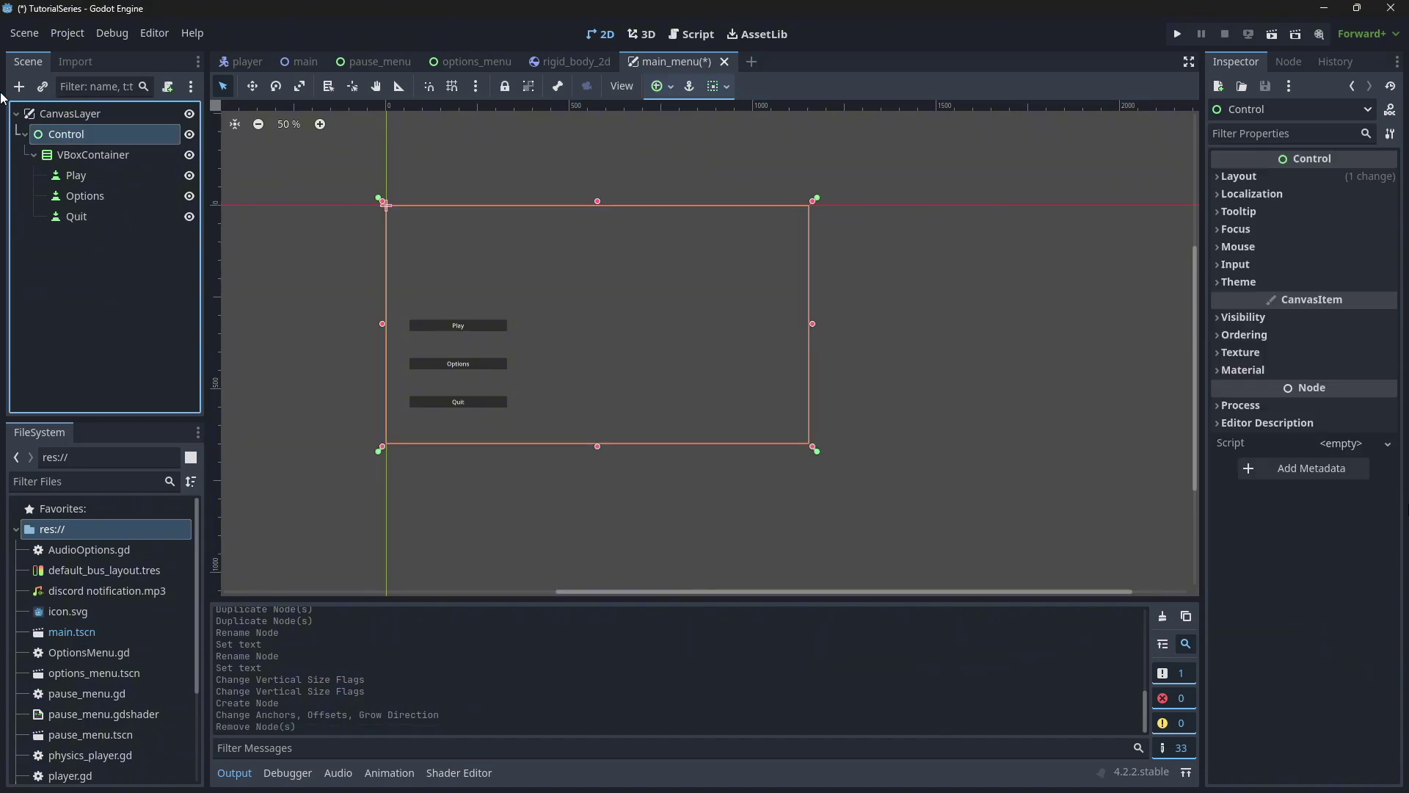
click(19, 87)
text(color)
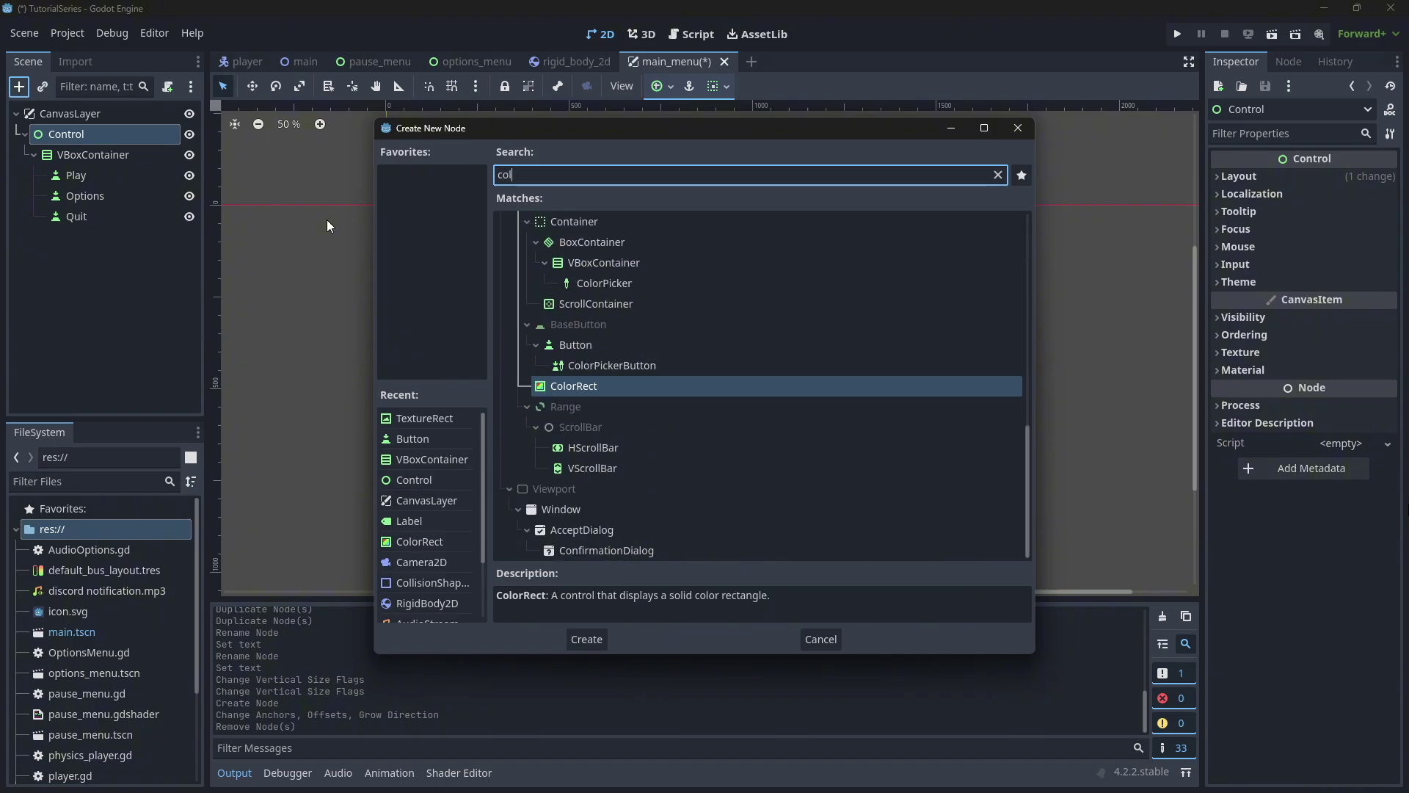
key(Return)
click(1350, 179)
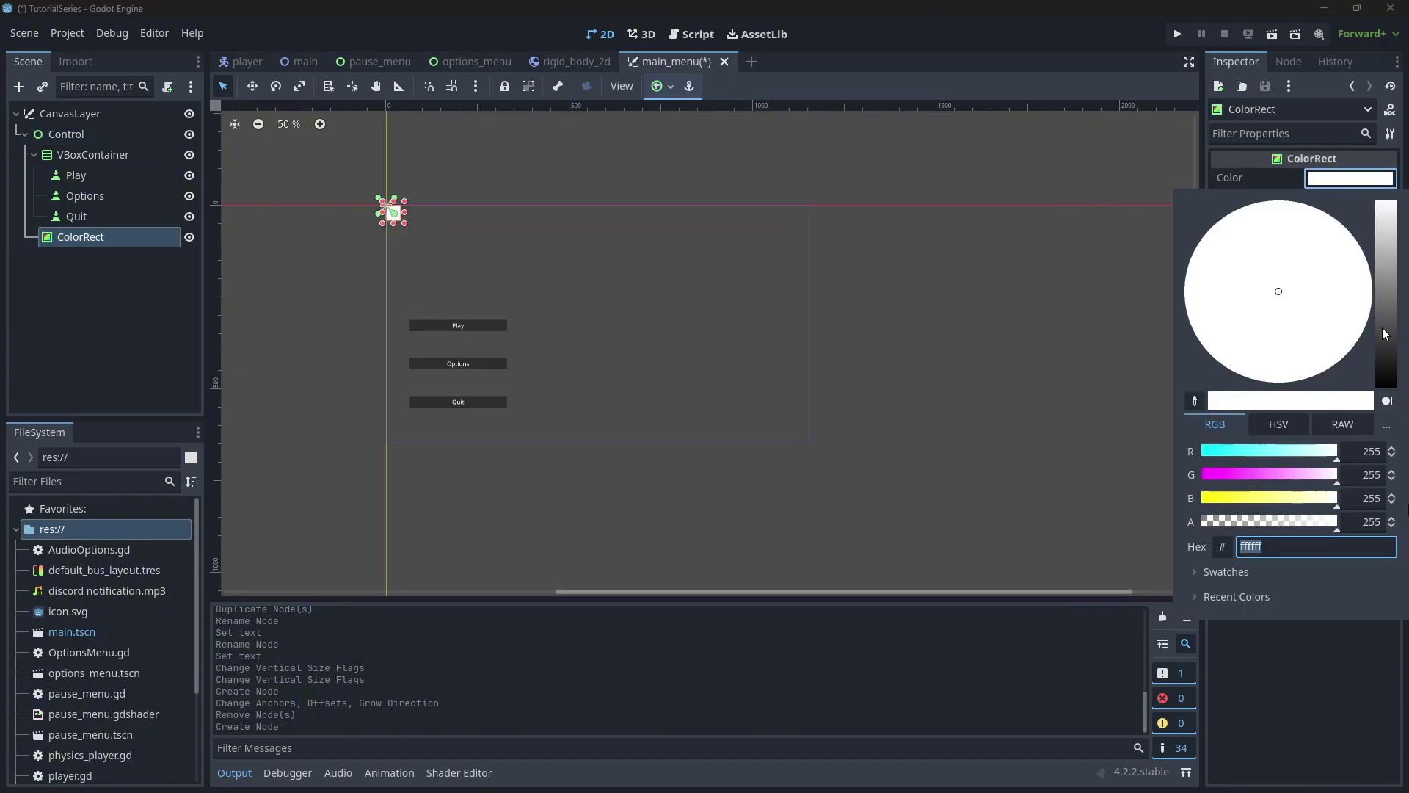
text(272727)
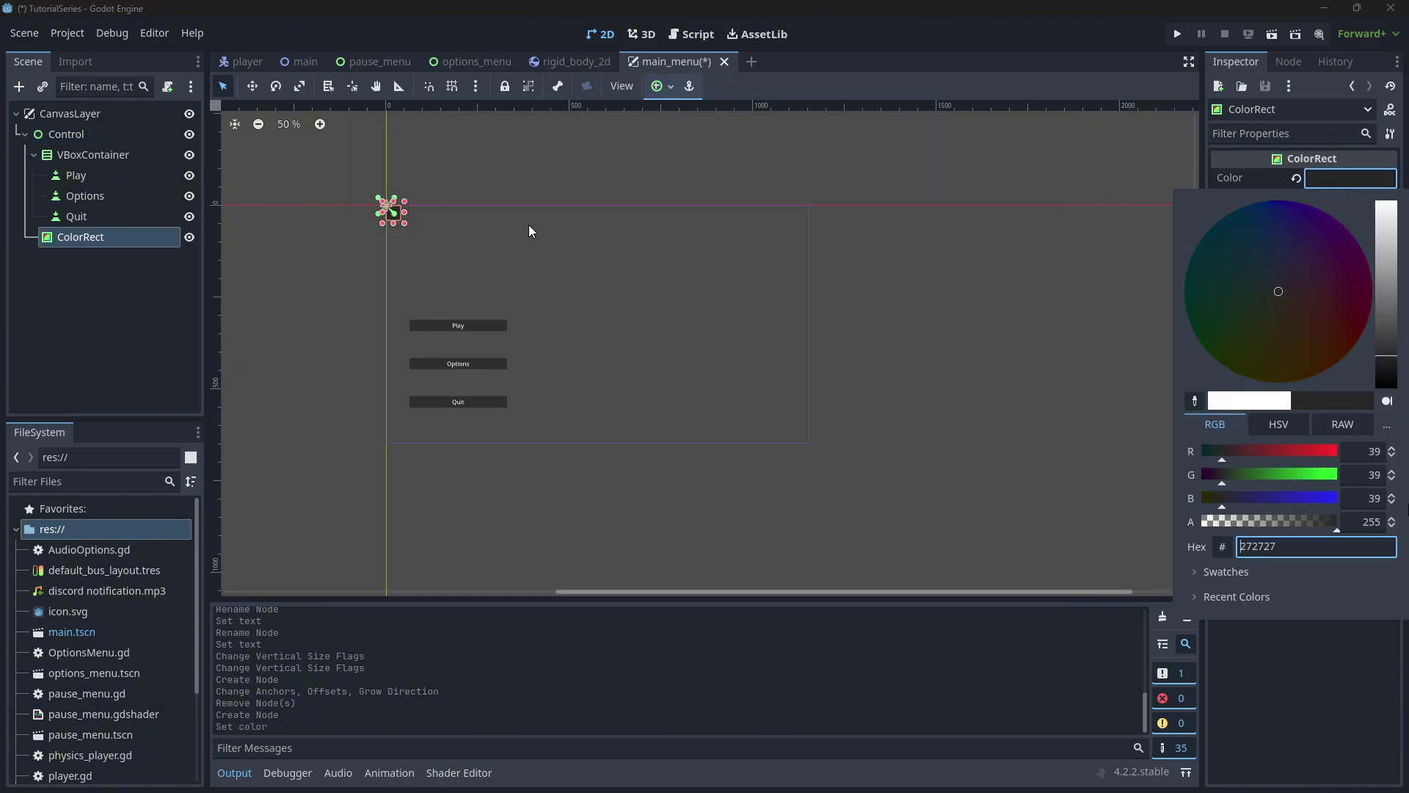
click(671, 88)
Make the ColorRect Full Rect and move it above VBoxContainer in the tree.
click(672, 88)
click(742, 215)
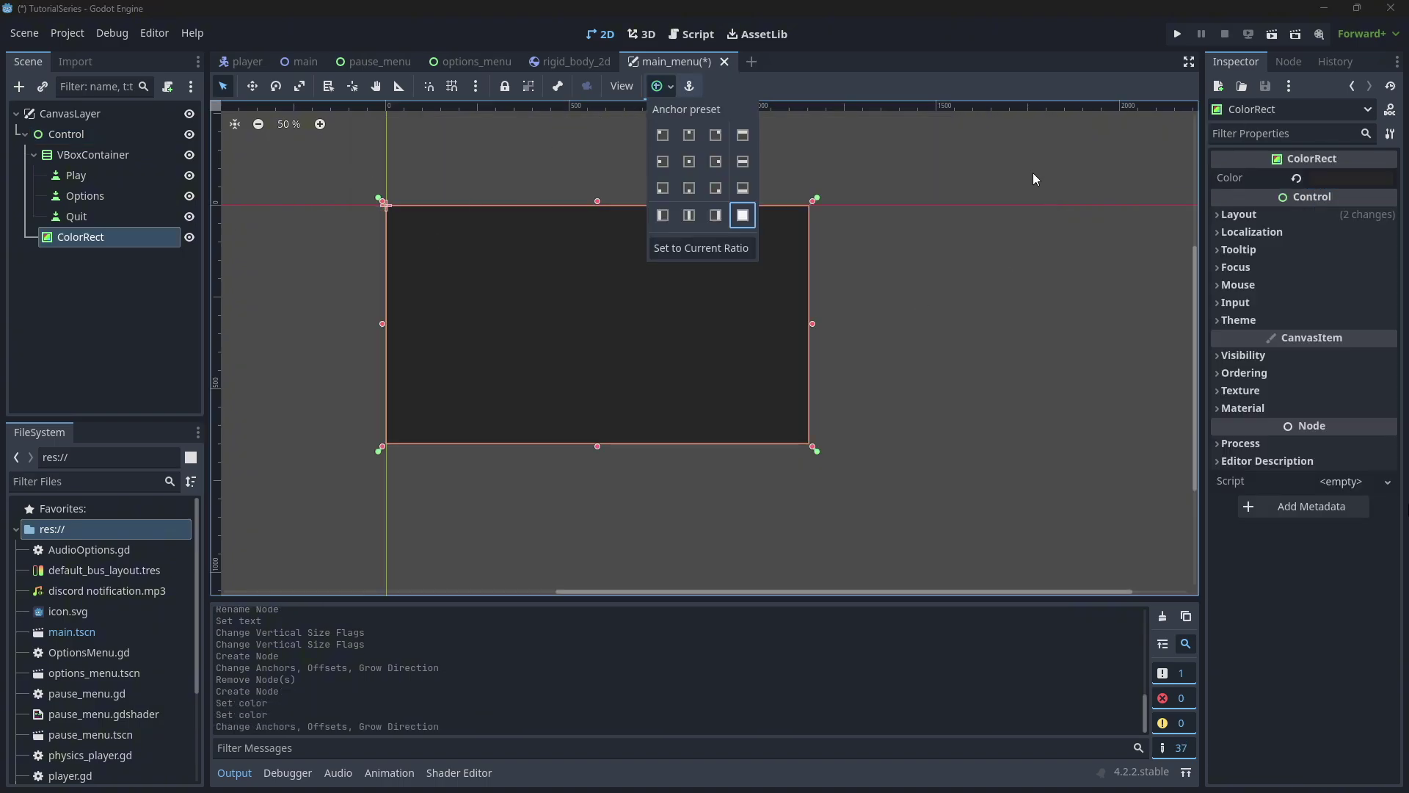
click(956, 57)
drag(91, 245, 103, 148)
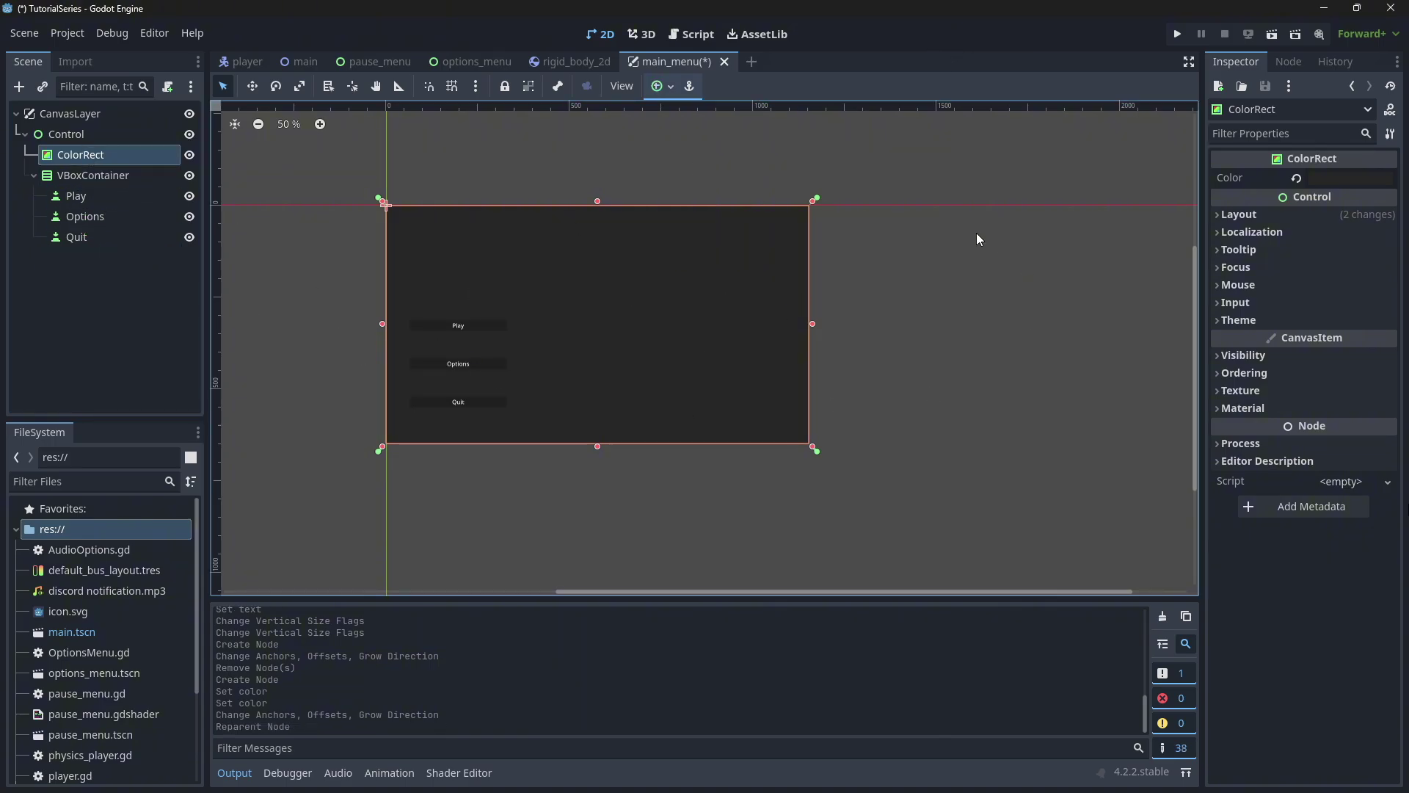
click(64, 135)
click(19, 86)
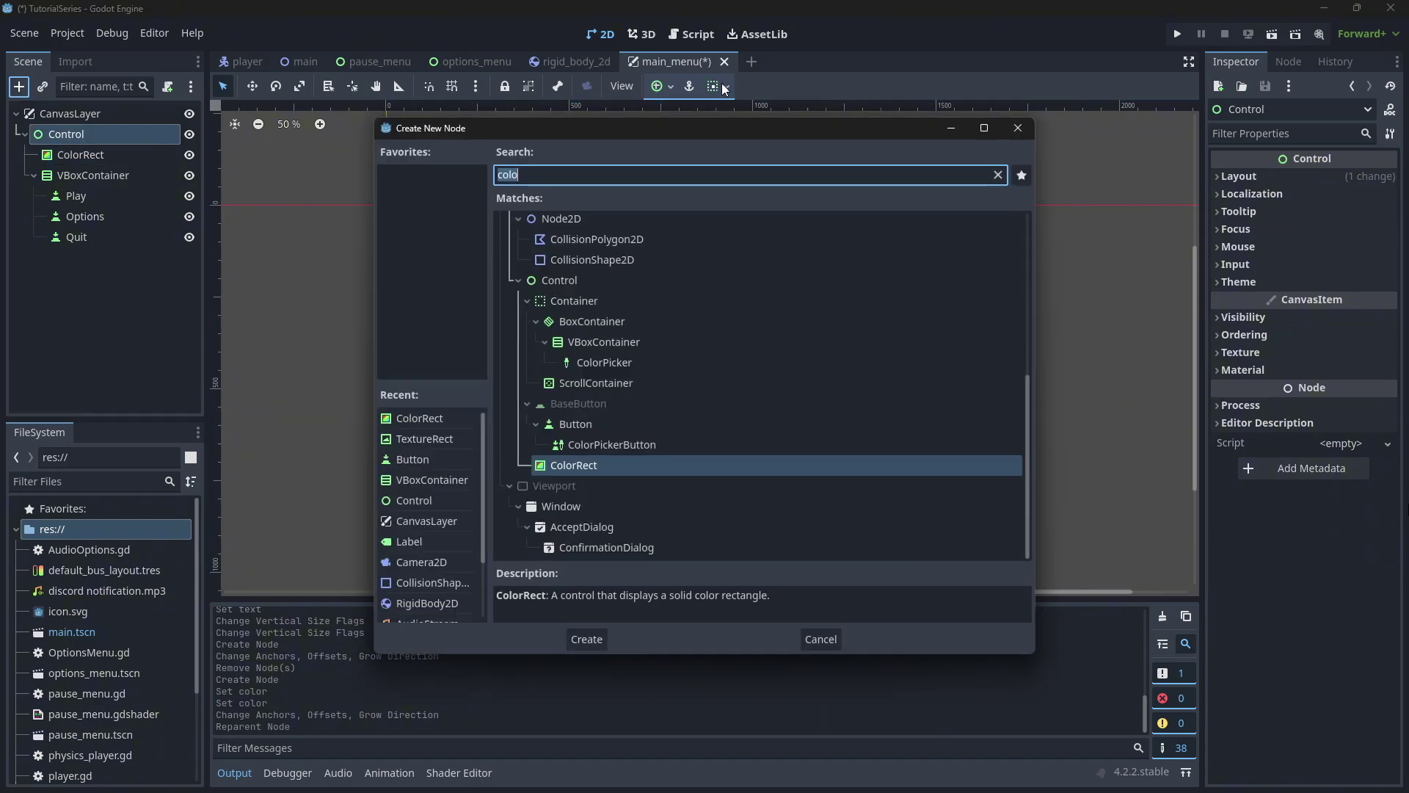
Add a Label reading 'Game Title here', anchored Top Center and widened.
text(la)
key(Return)
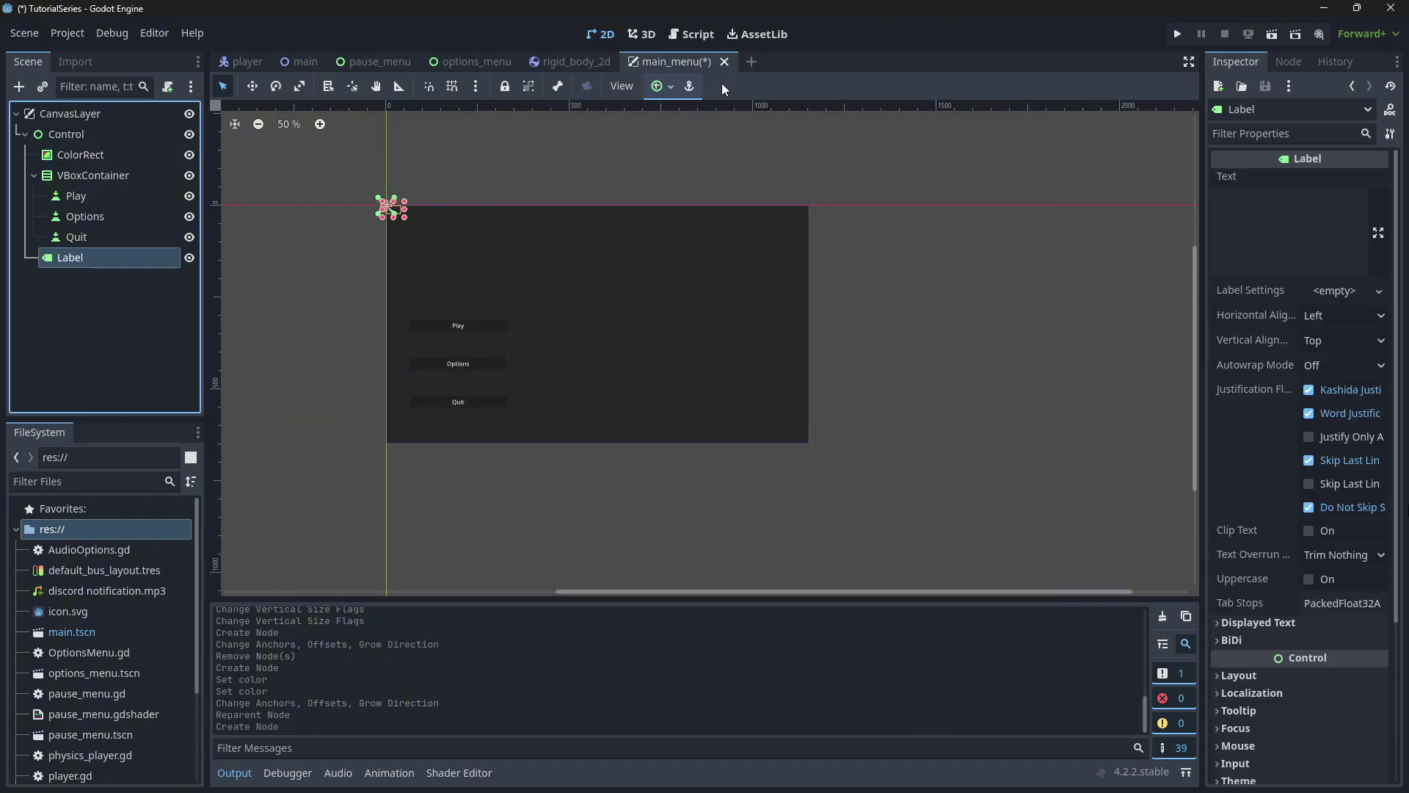
click(1307, 217)
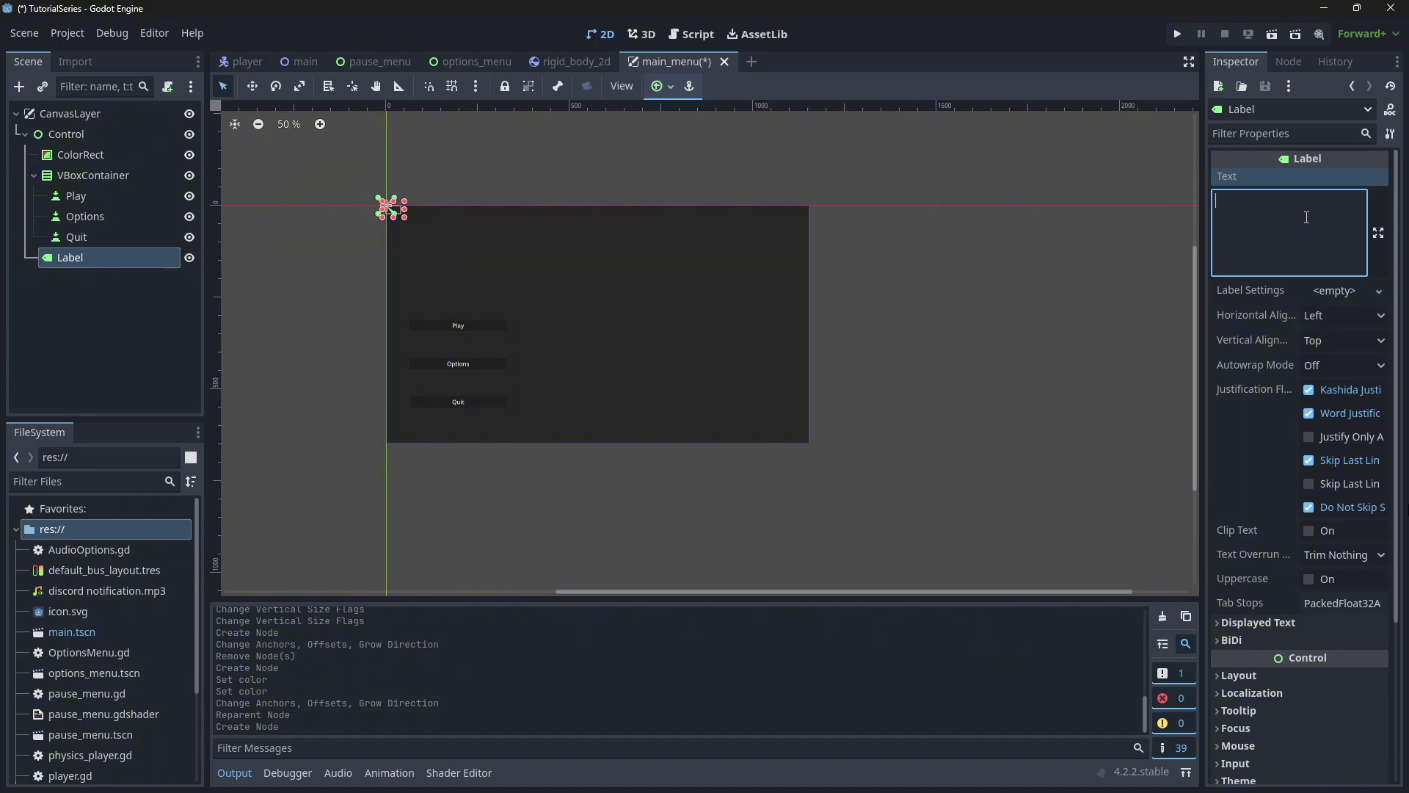
text(Game Title here)
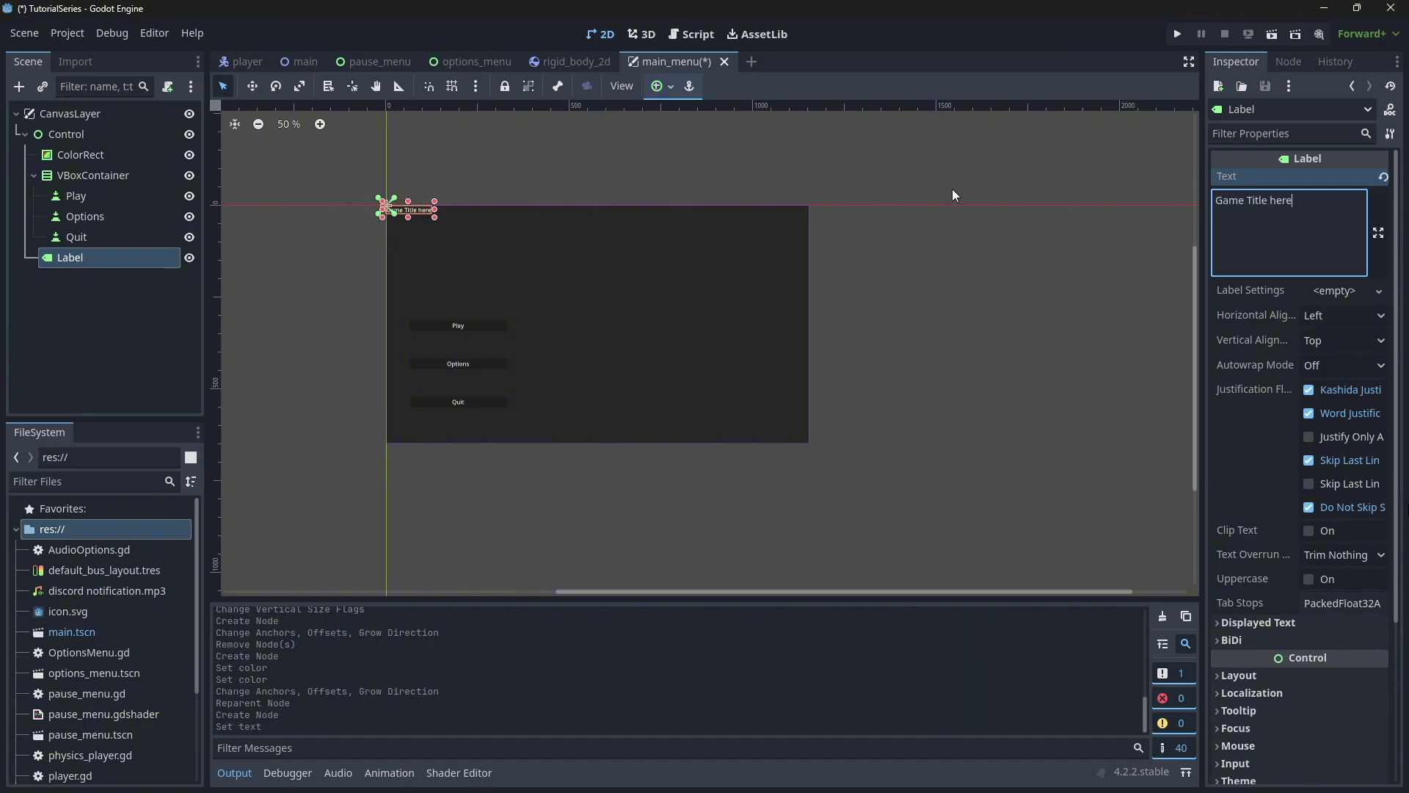
click(672, 86)
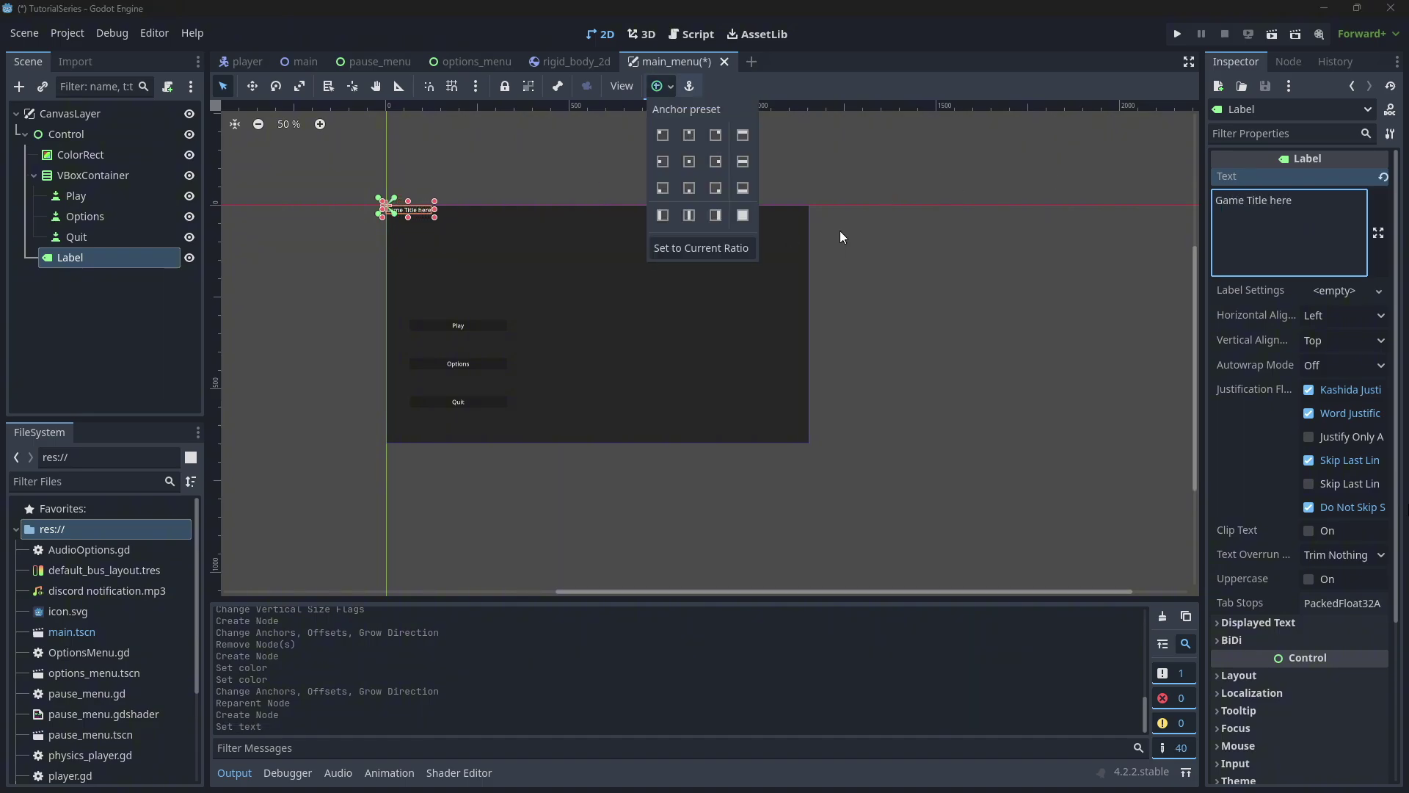
click(689, 136)
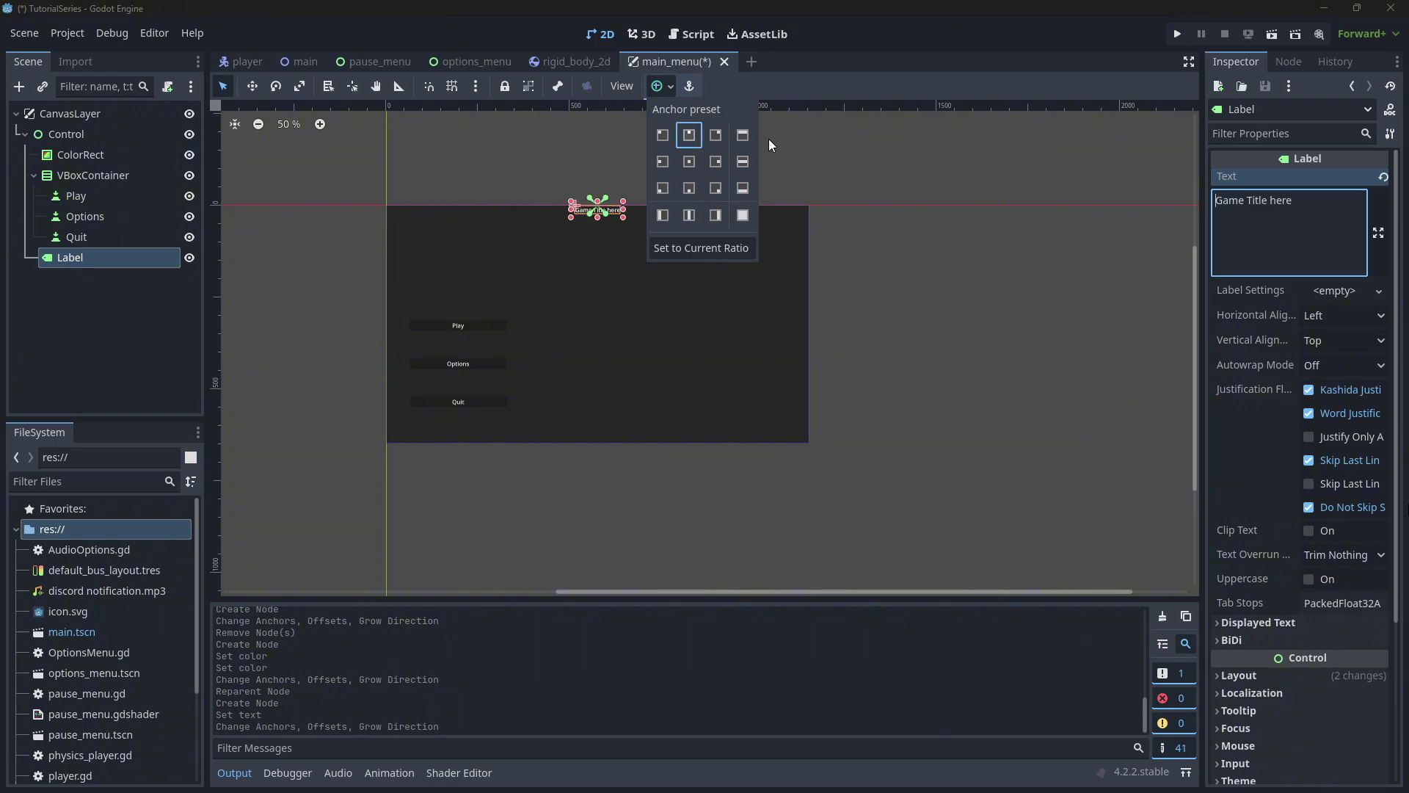
click(913, 36)
drag(624, 217, 581, 208)
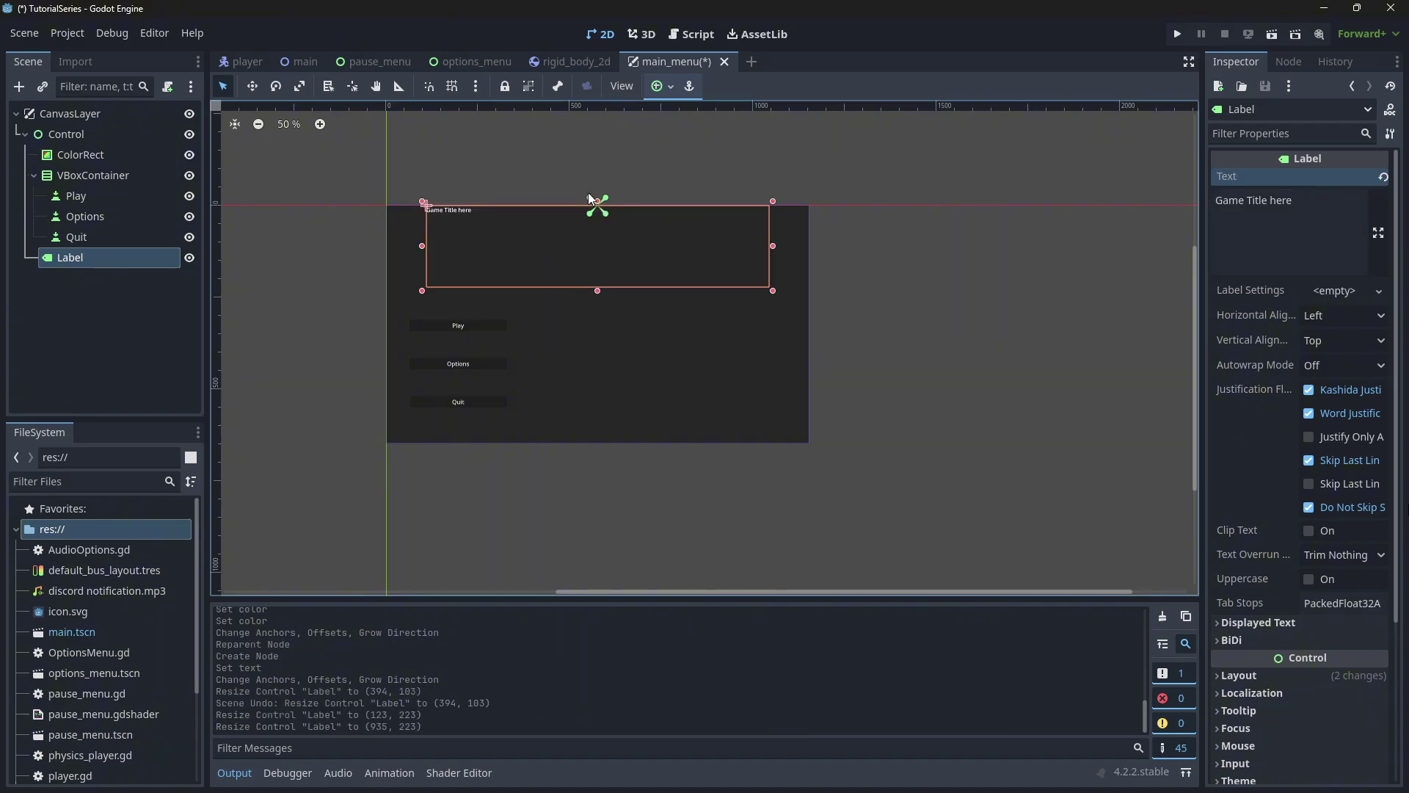
Center the title text horizontally and vertically.
click(1341, 318)
click(1338, 356)
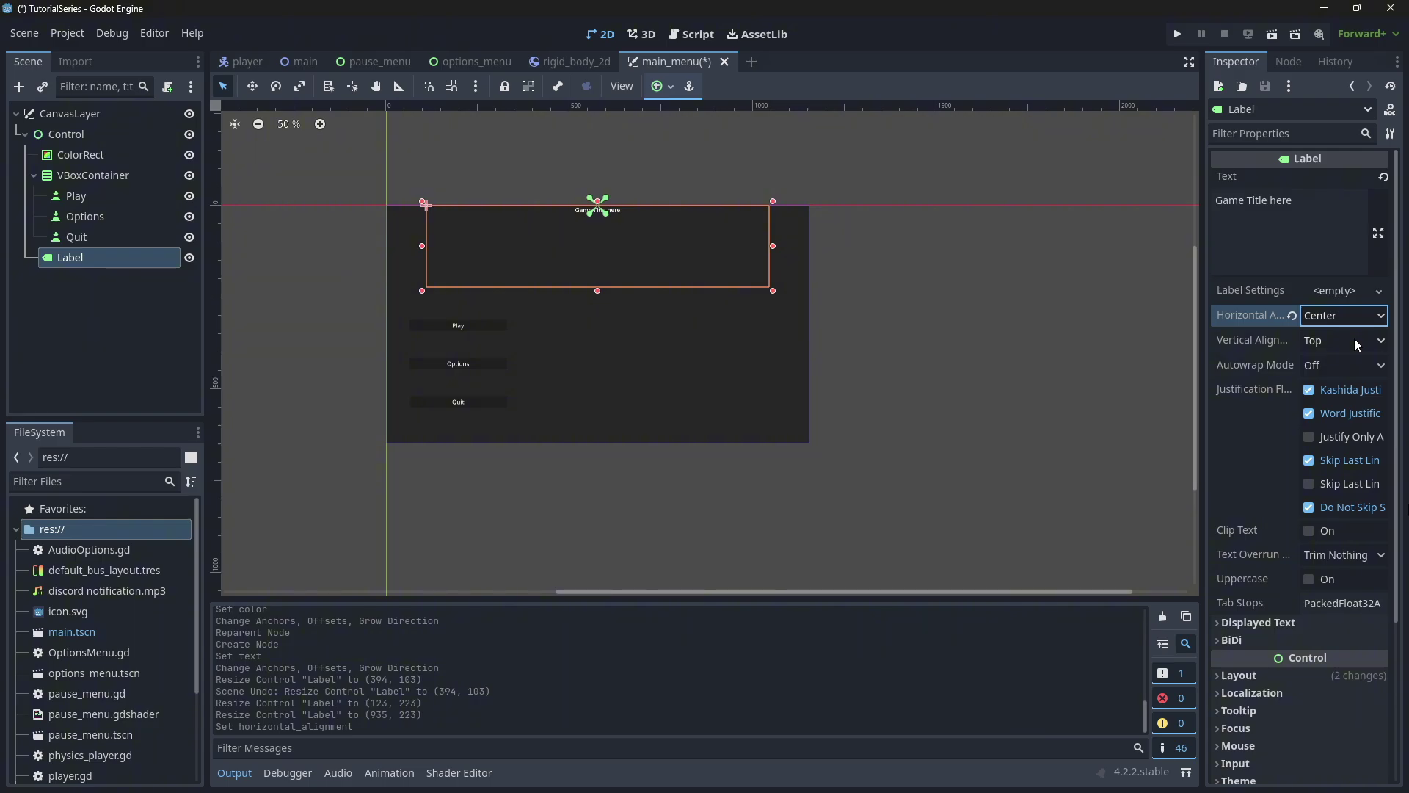
click(1354, 338)
click(1351, 384)
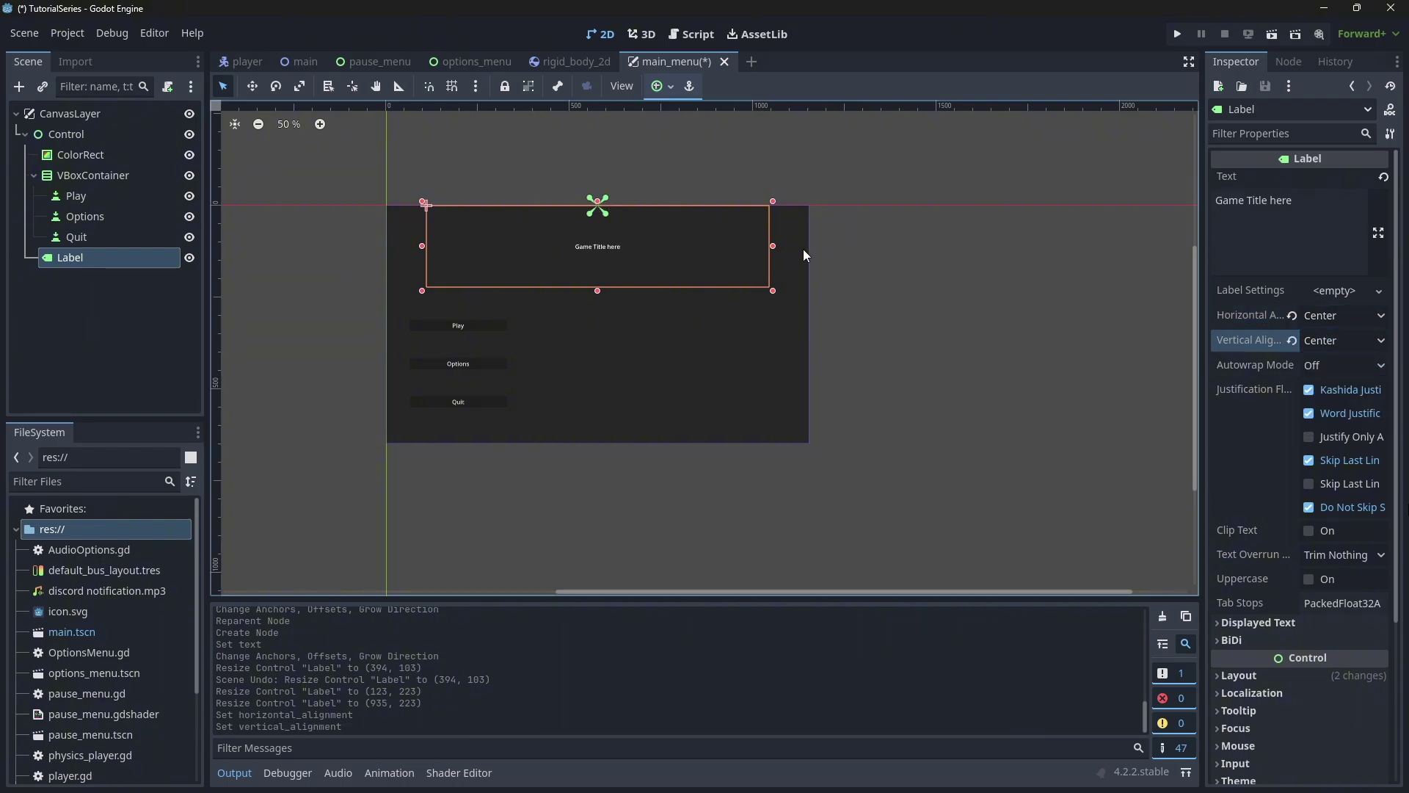
scroll(905, 261, down, 1)
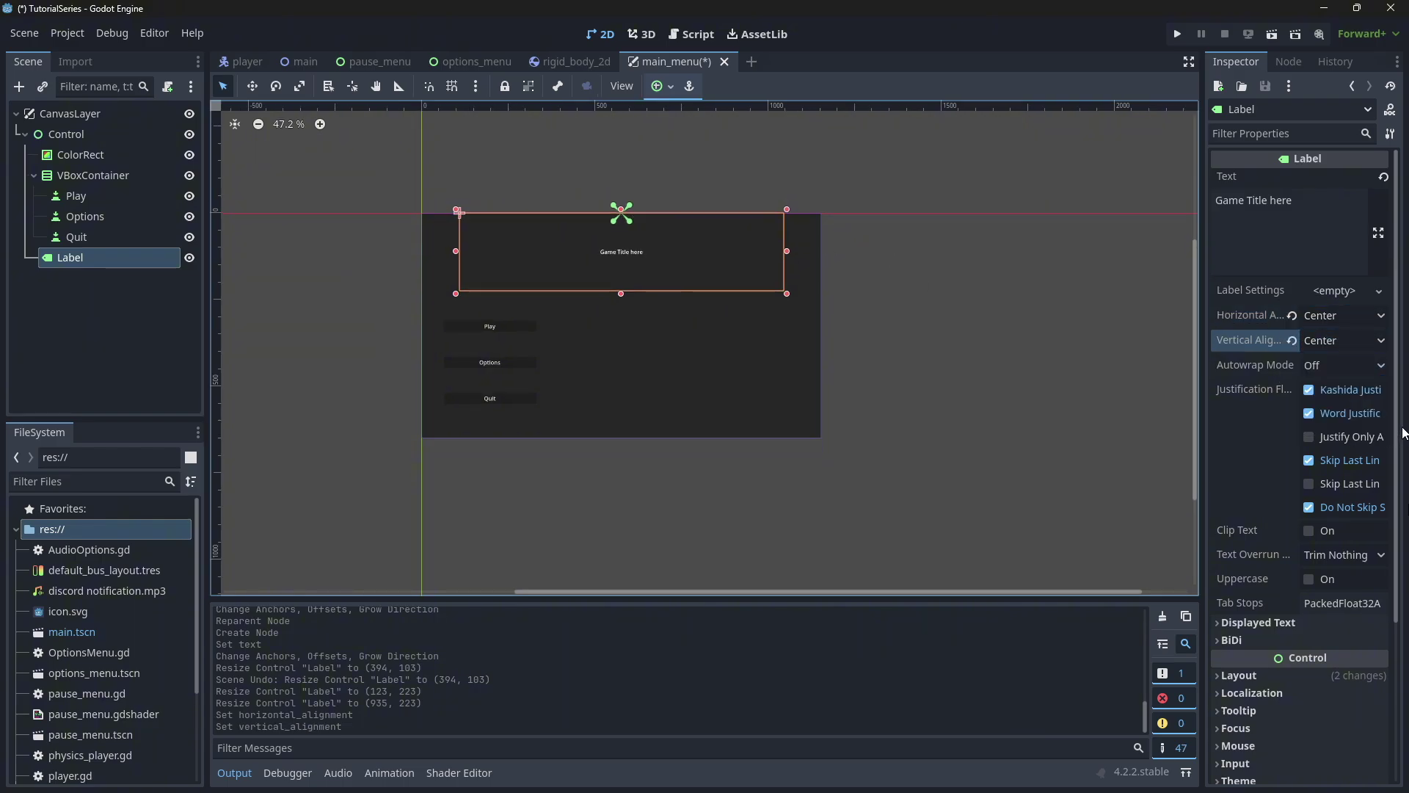
scroll(1340, 512, down, 3)
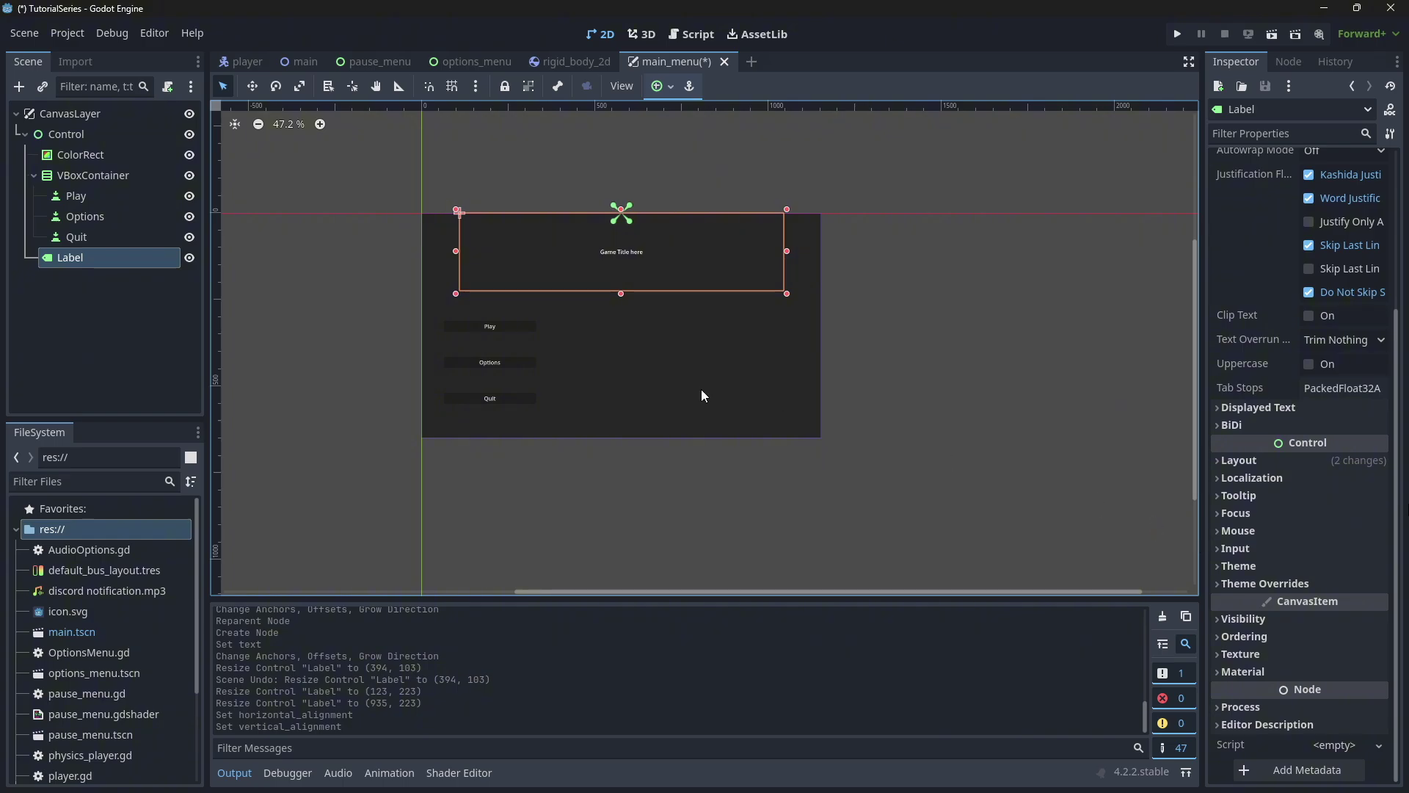
scroll(690, 367, up, 2)
scroll(470, 192, up, 2)
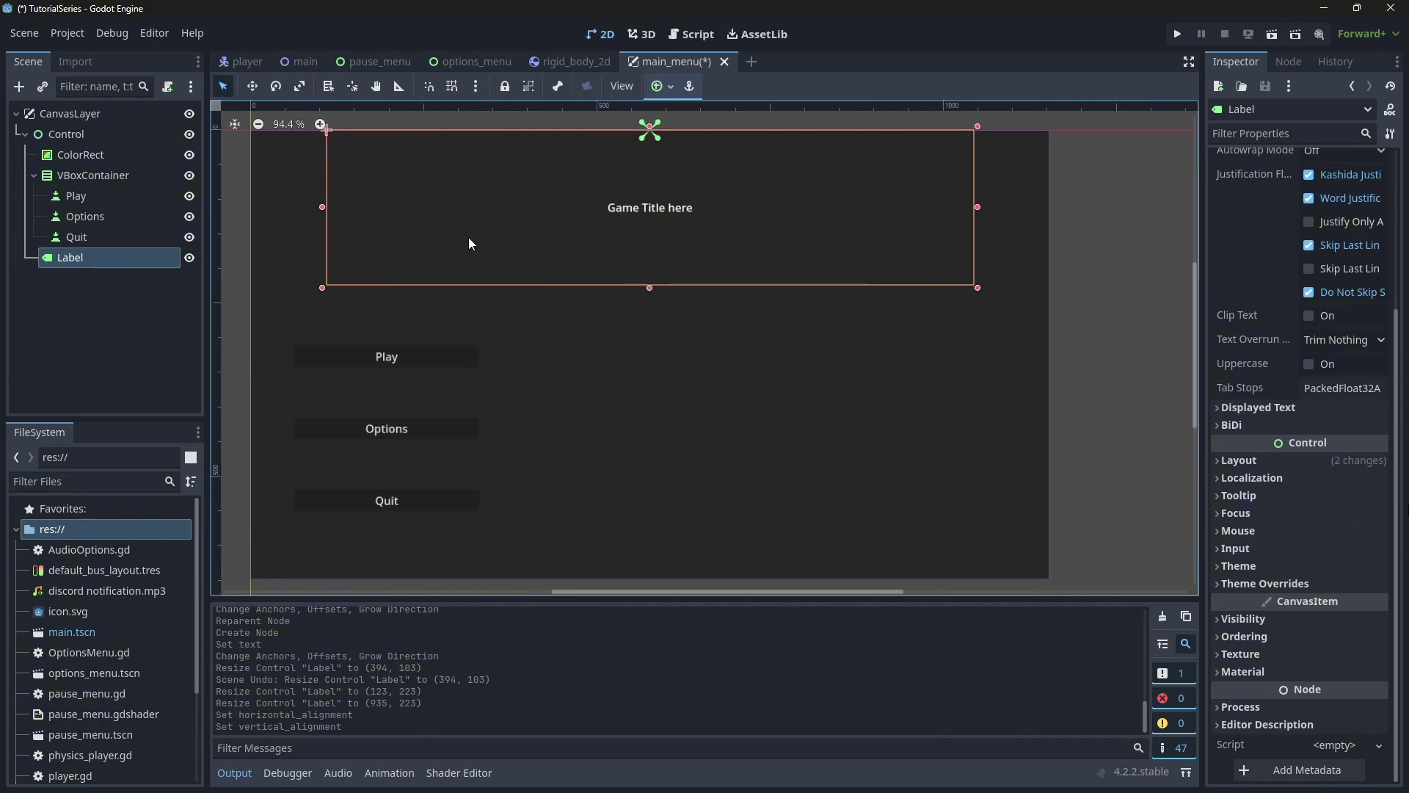
click(1277, 563)
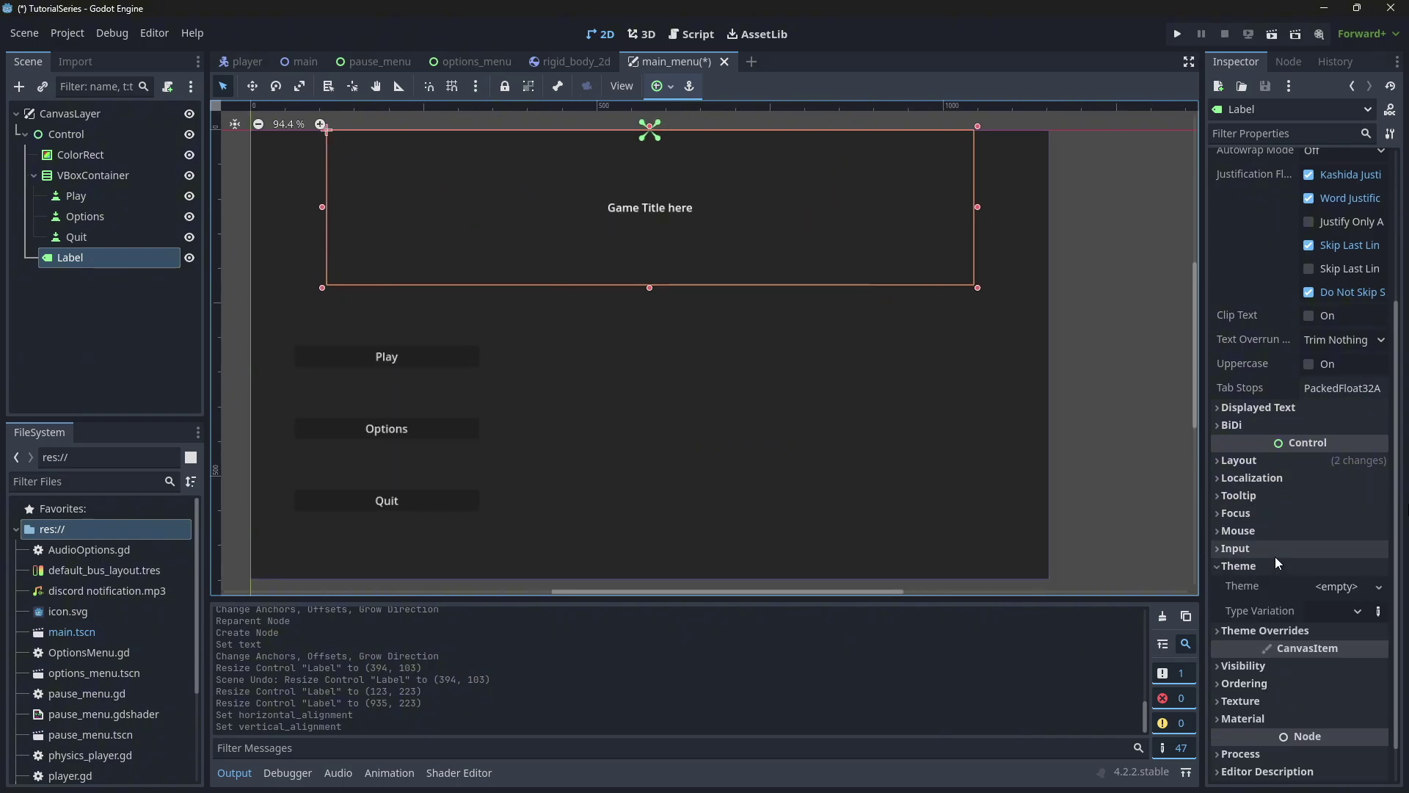
click(1379, 587)
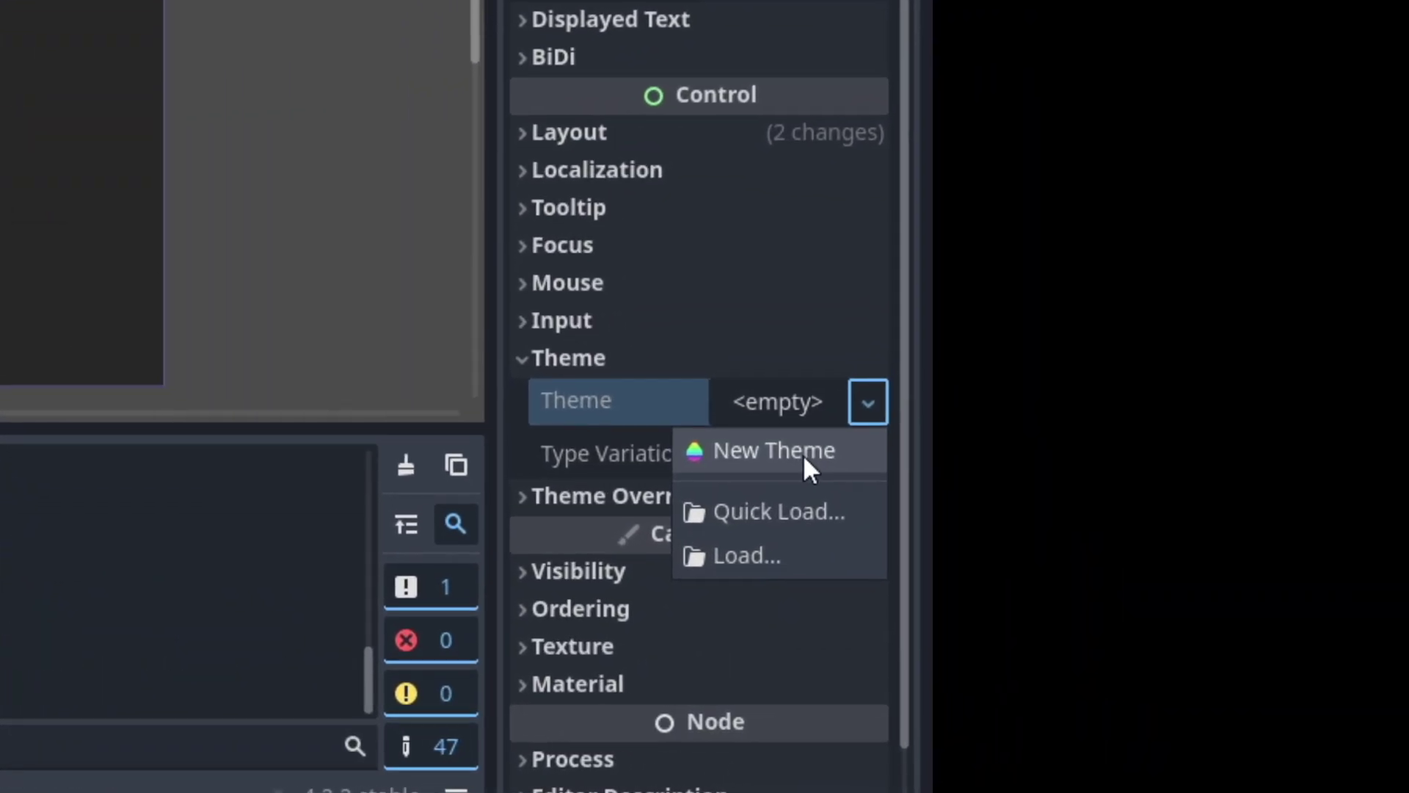
Create a New Theme on the title label and add the Label type to it.
click(803, 455)
click(778, 402)
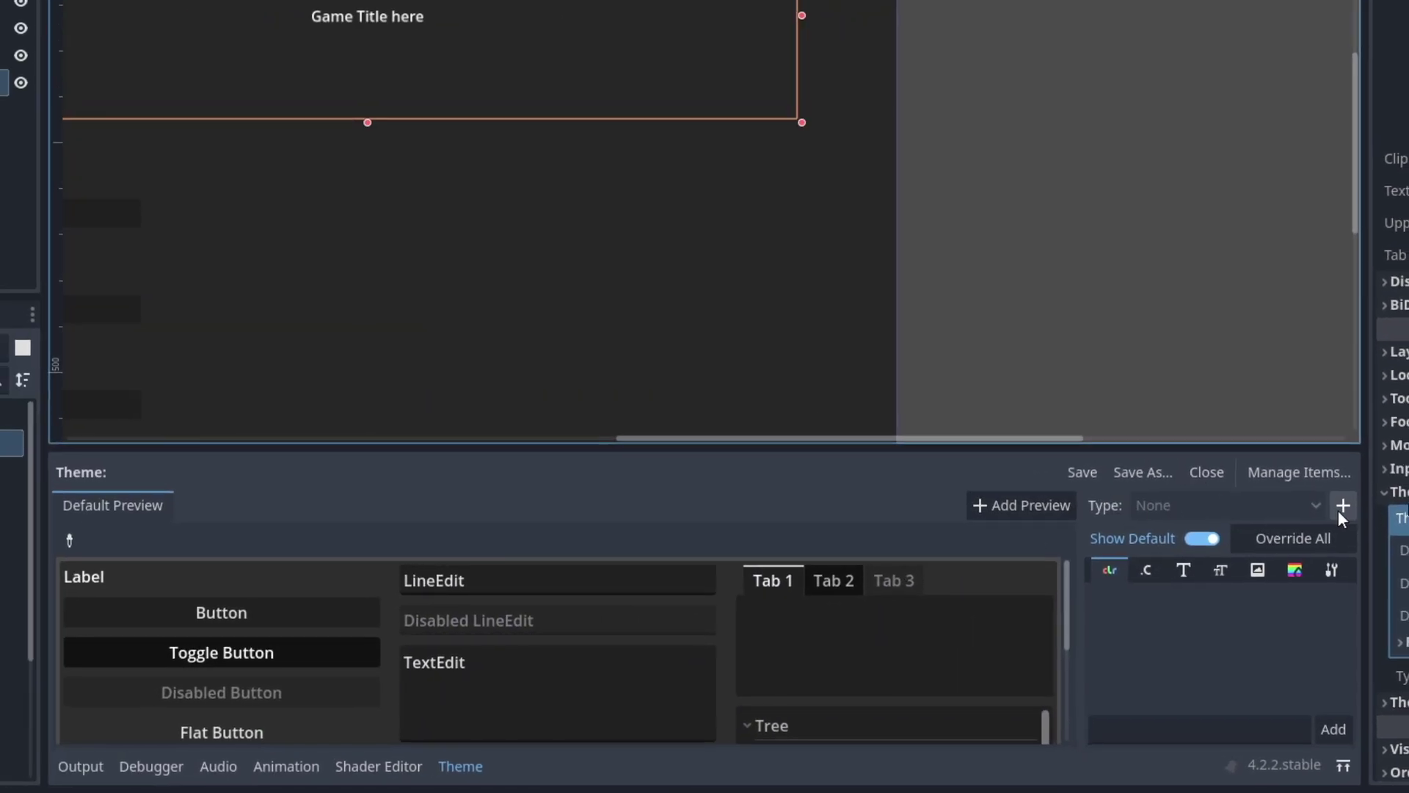
click(1341, 508)
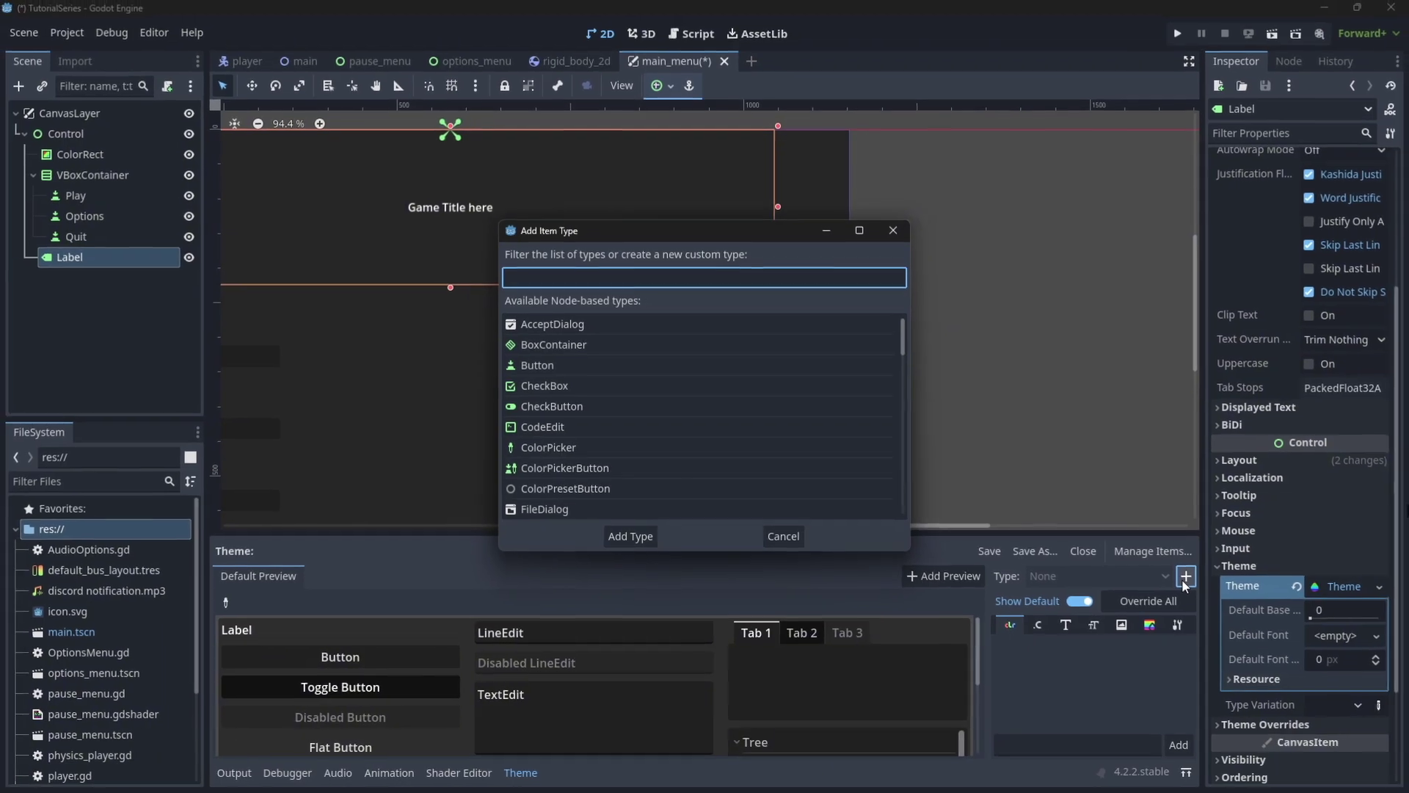
text(label)
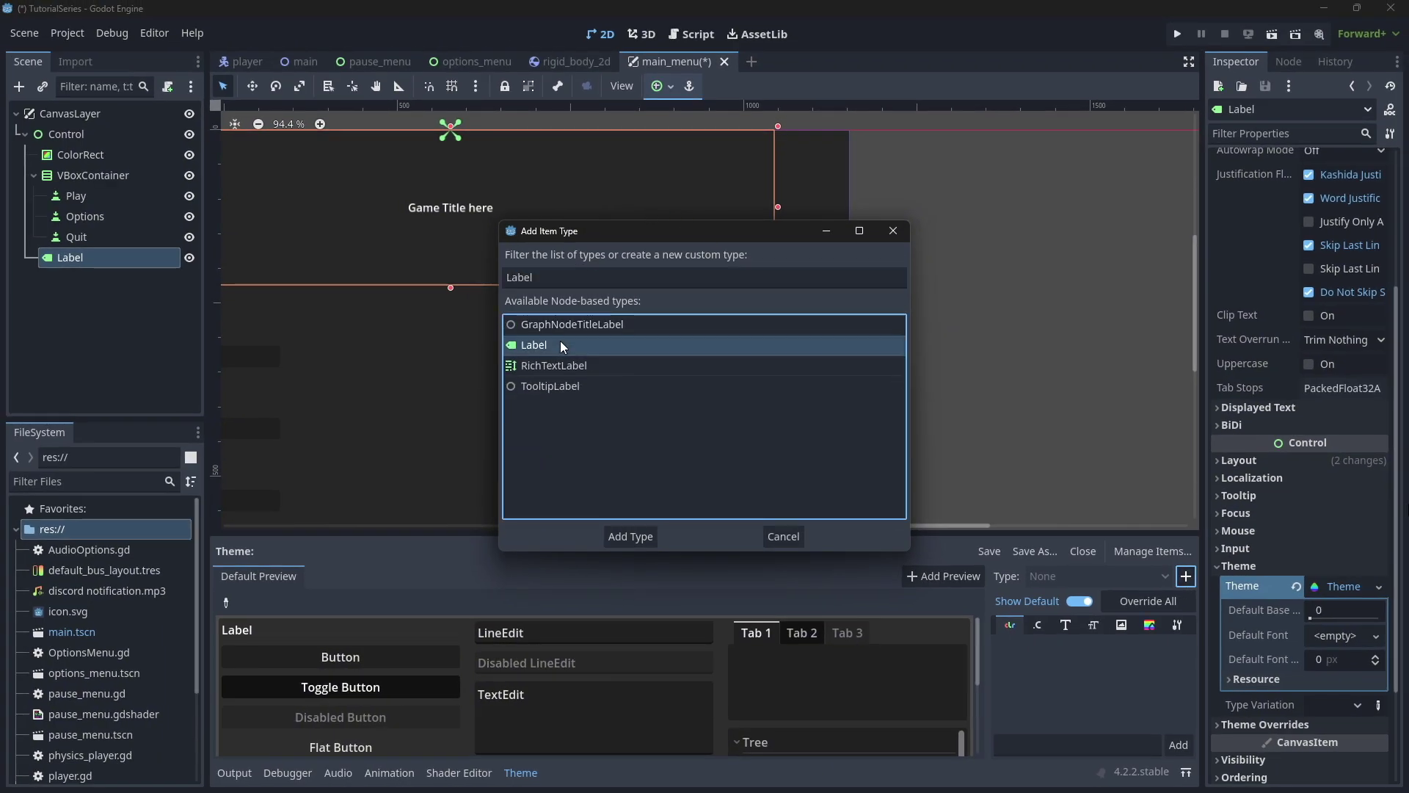
double_click(560, 342)
scroll(1365, 569, down, 2)
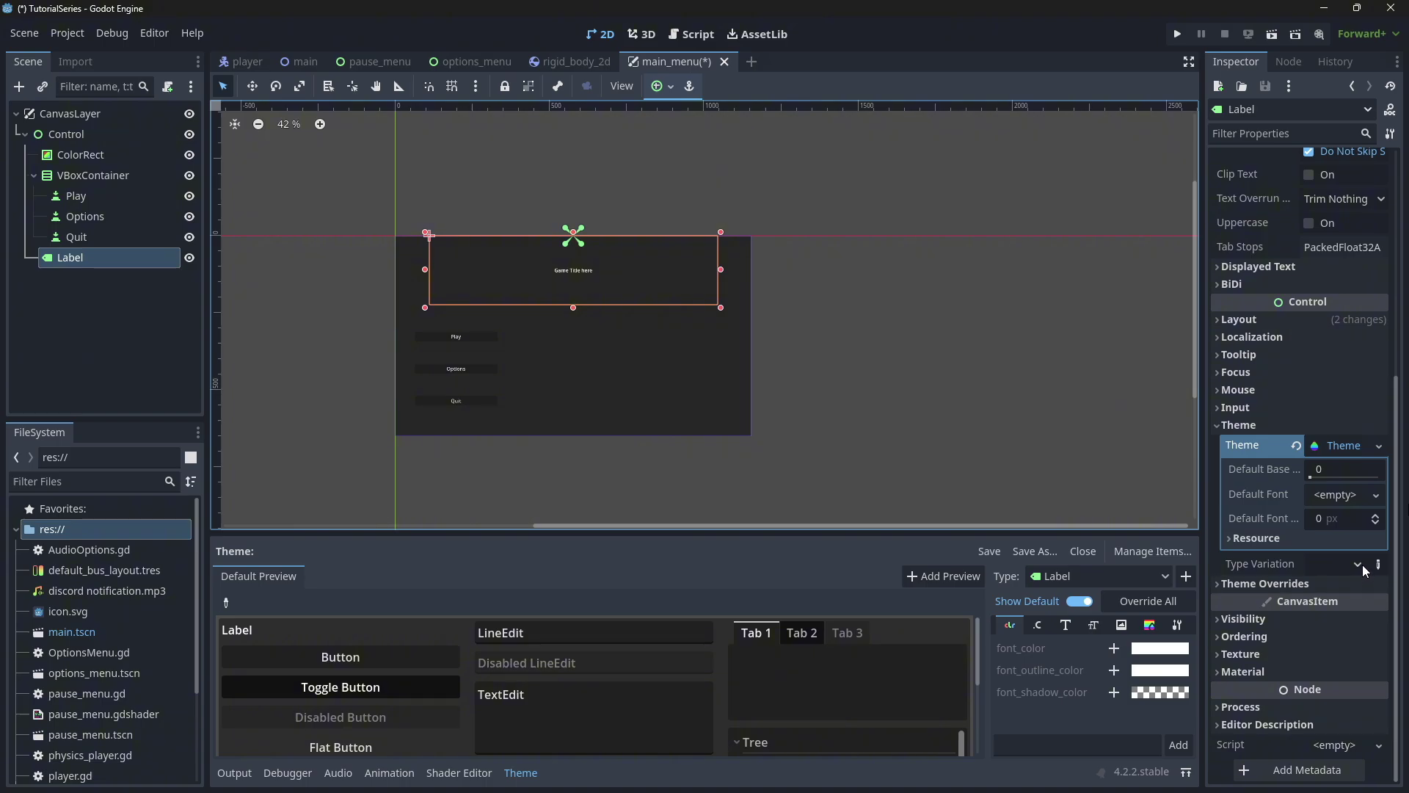
Set the title's Type Variation to HeaderLarge and add HeaderLarge to the theme.
click(1357, 564)
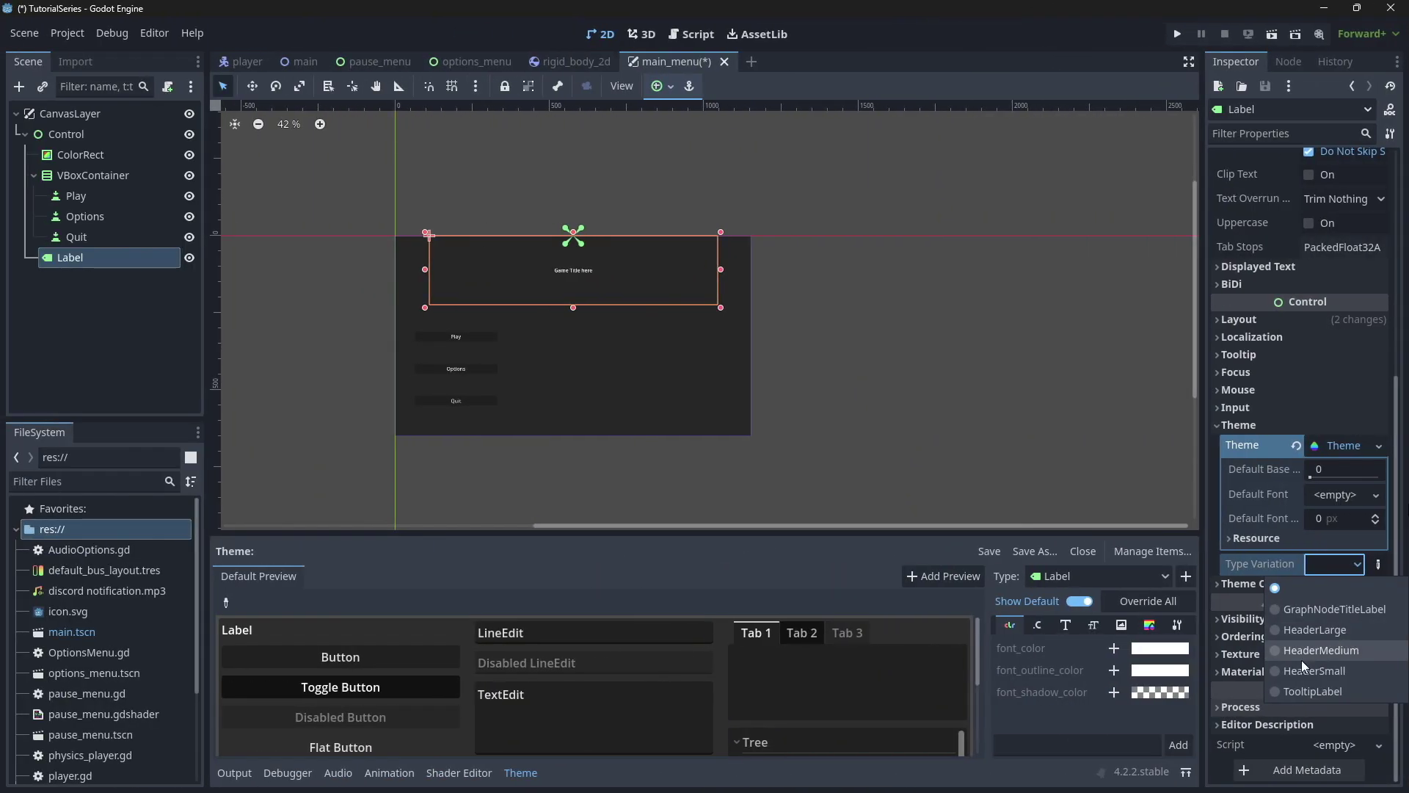
click(1323, 631)
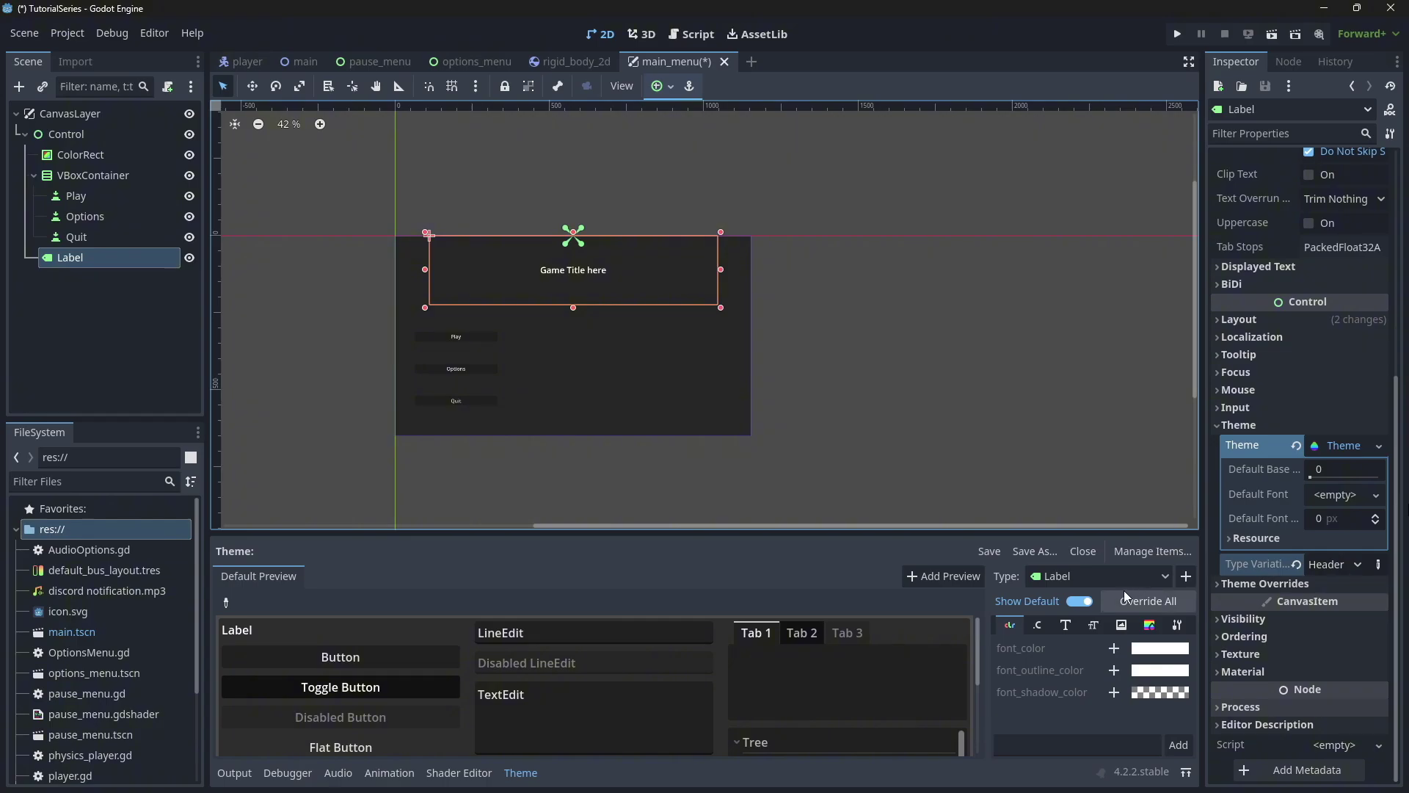
click(1186, 576)
text(header)
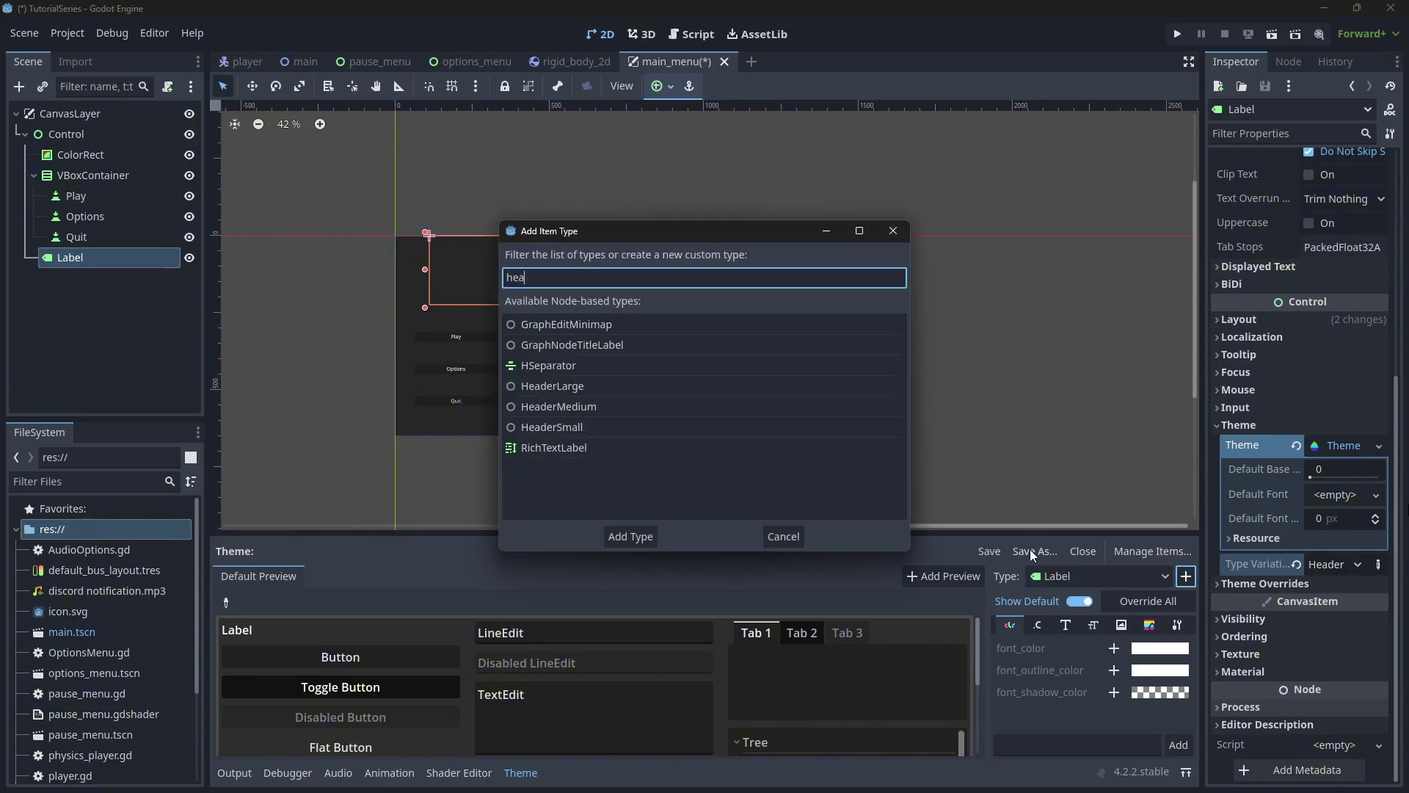
click(606, 324)
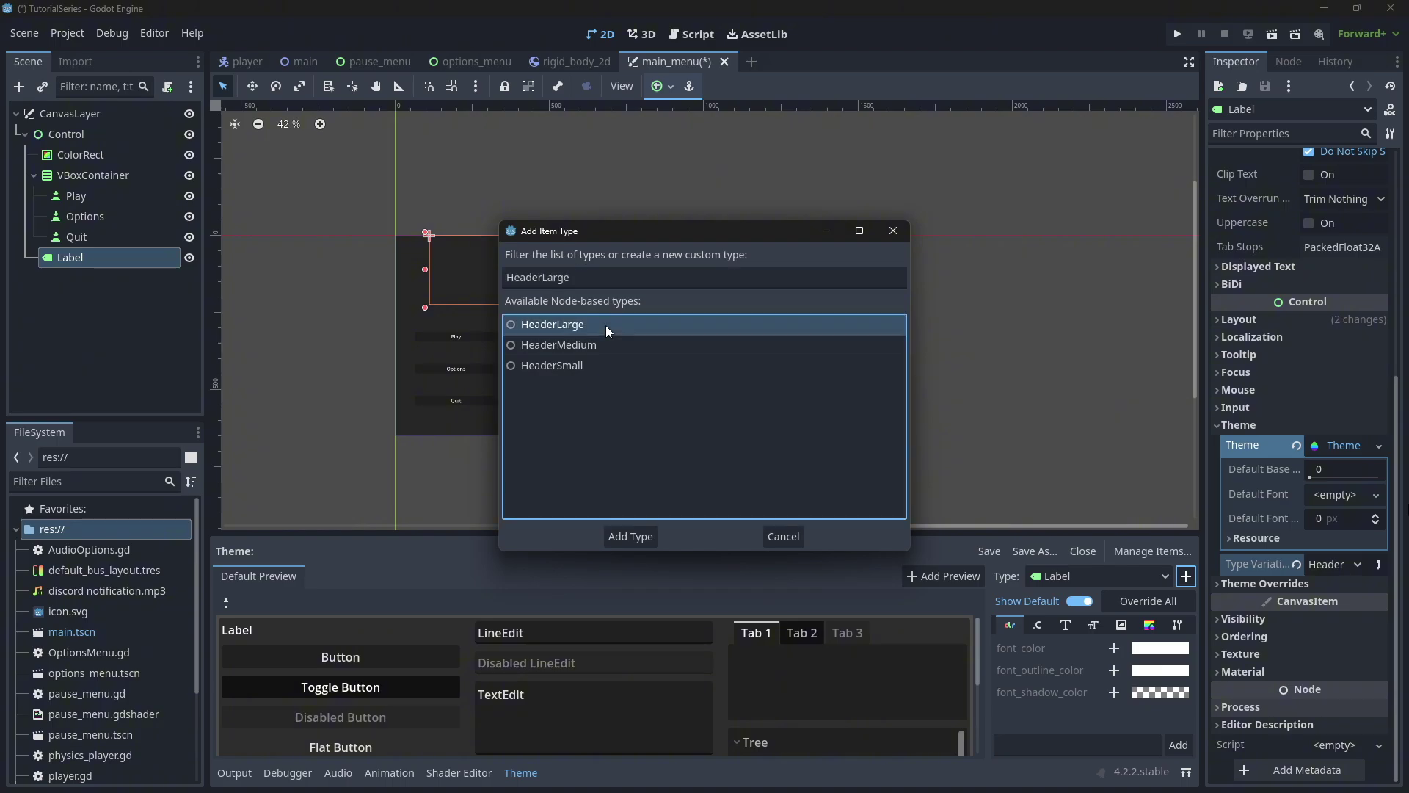
double_click(605, 325)
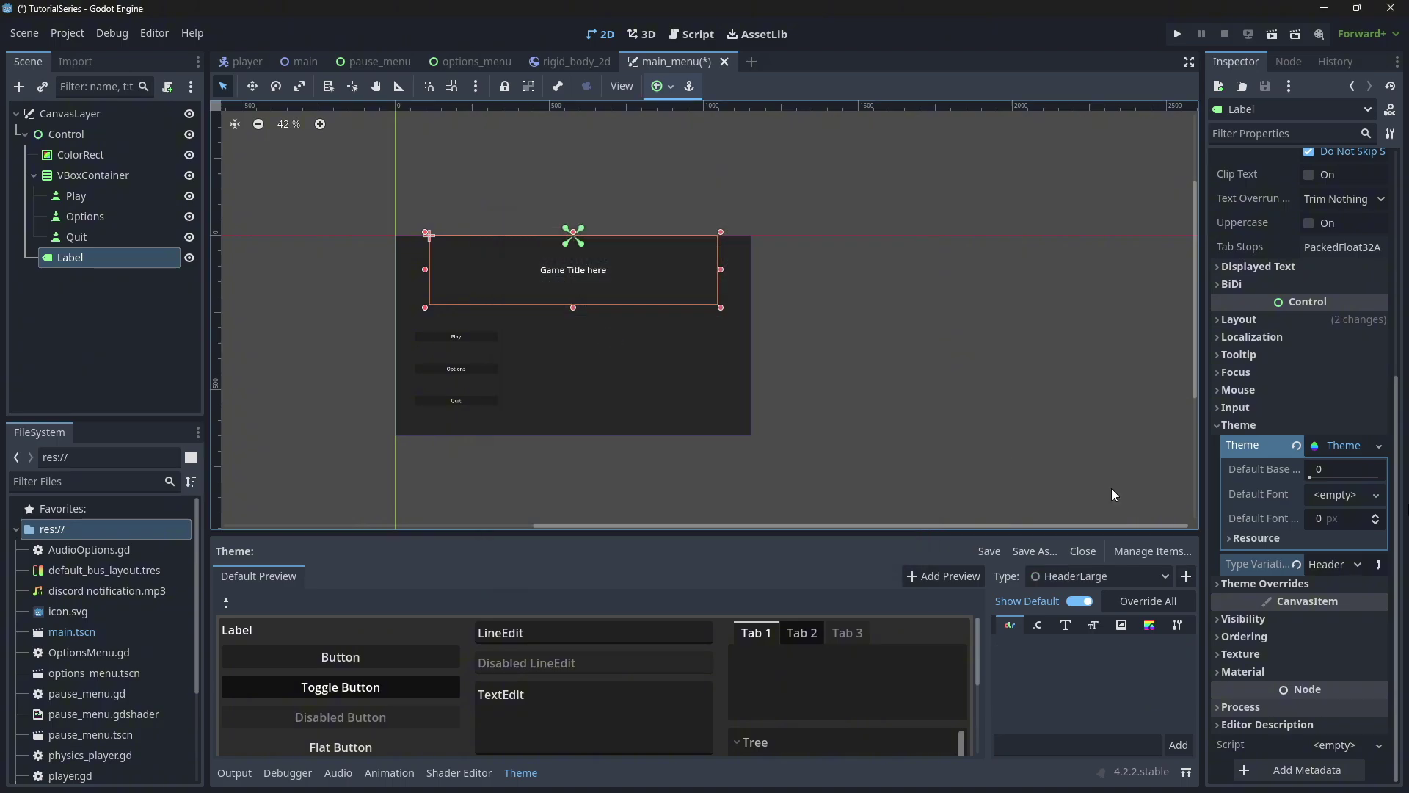
click(1093, 624)
Set HeaderLarge's font_size to 90.
click(1114, 649)
click(1113, 649)
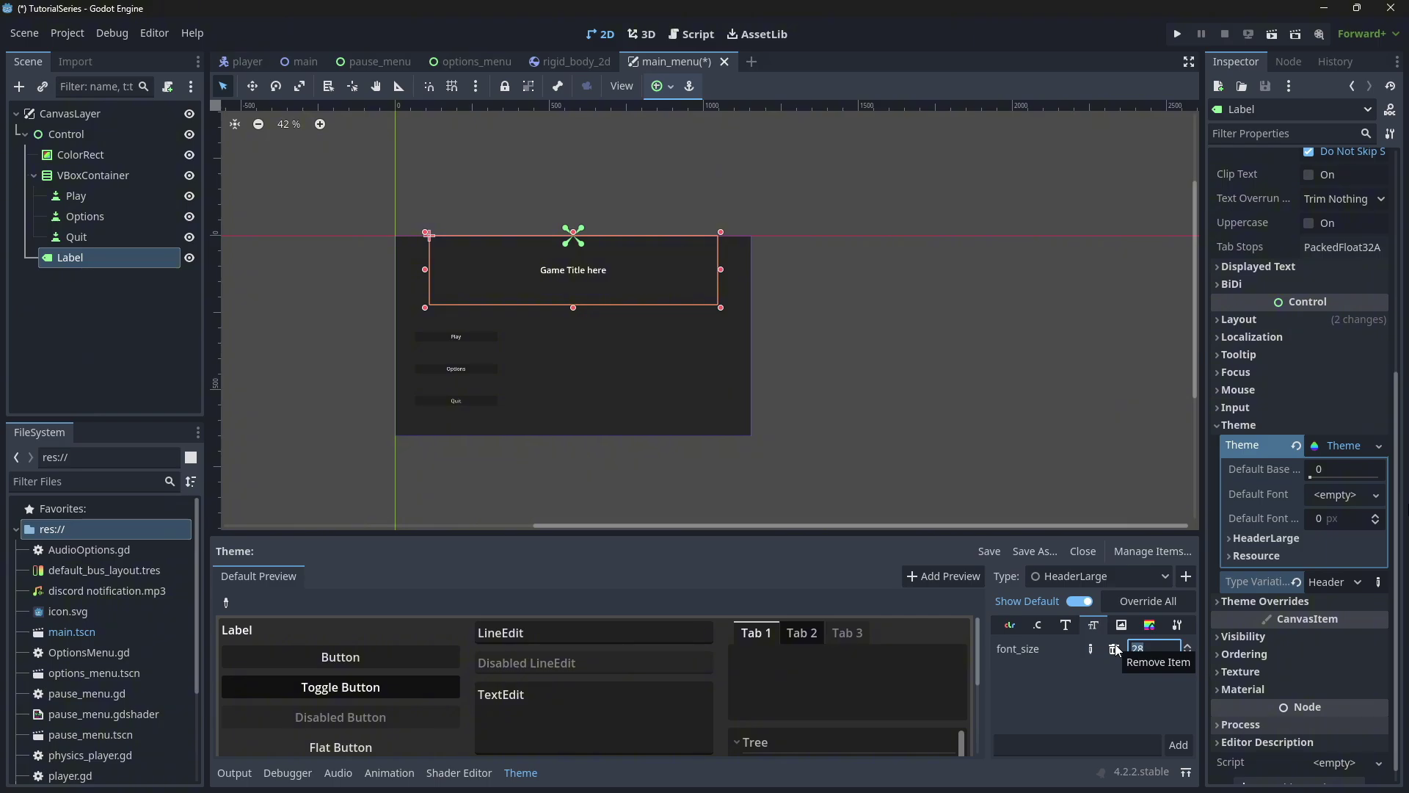
text(90)
key(Return)
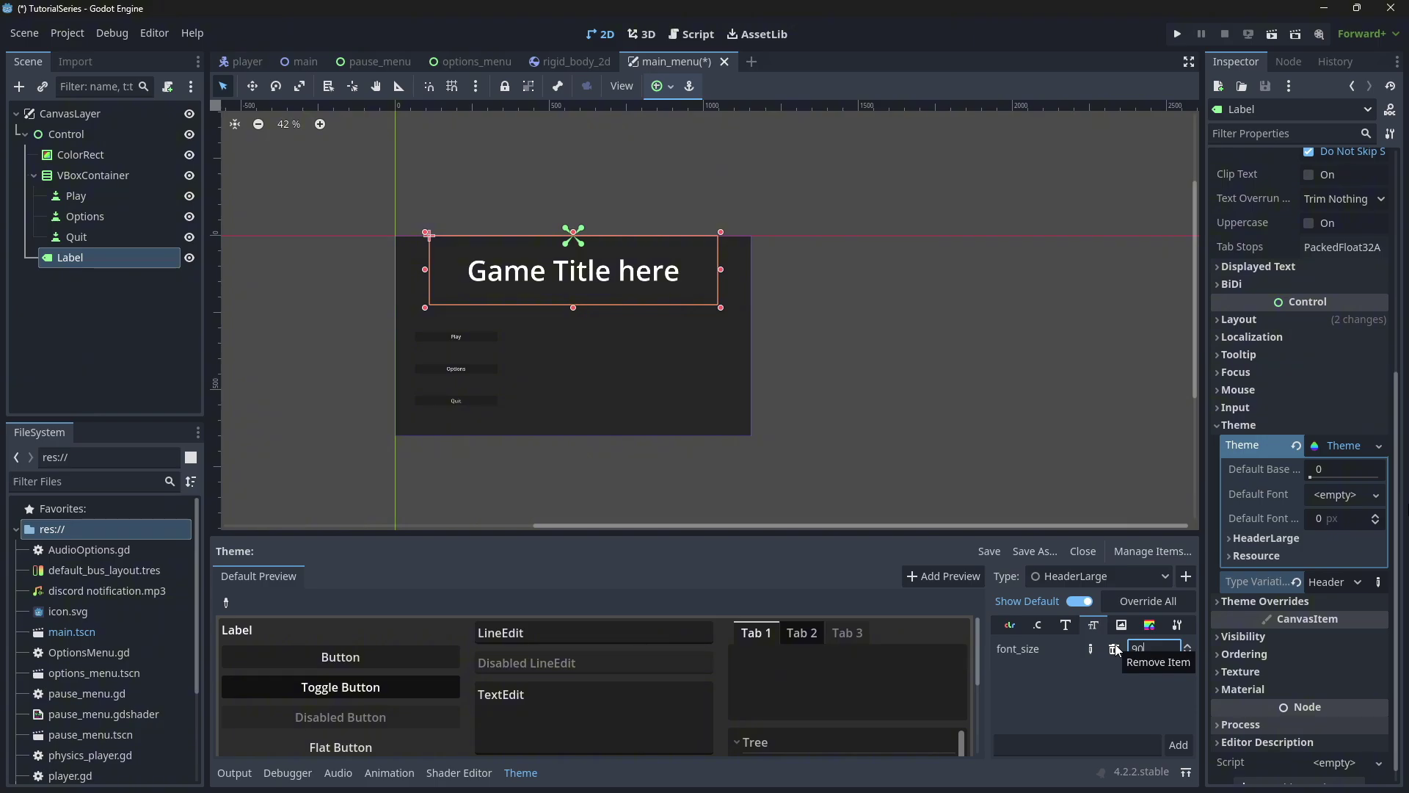
Review the colour items of the Label and HeaderLarge theme types.
click(1151, 626)
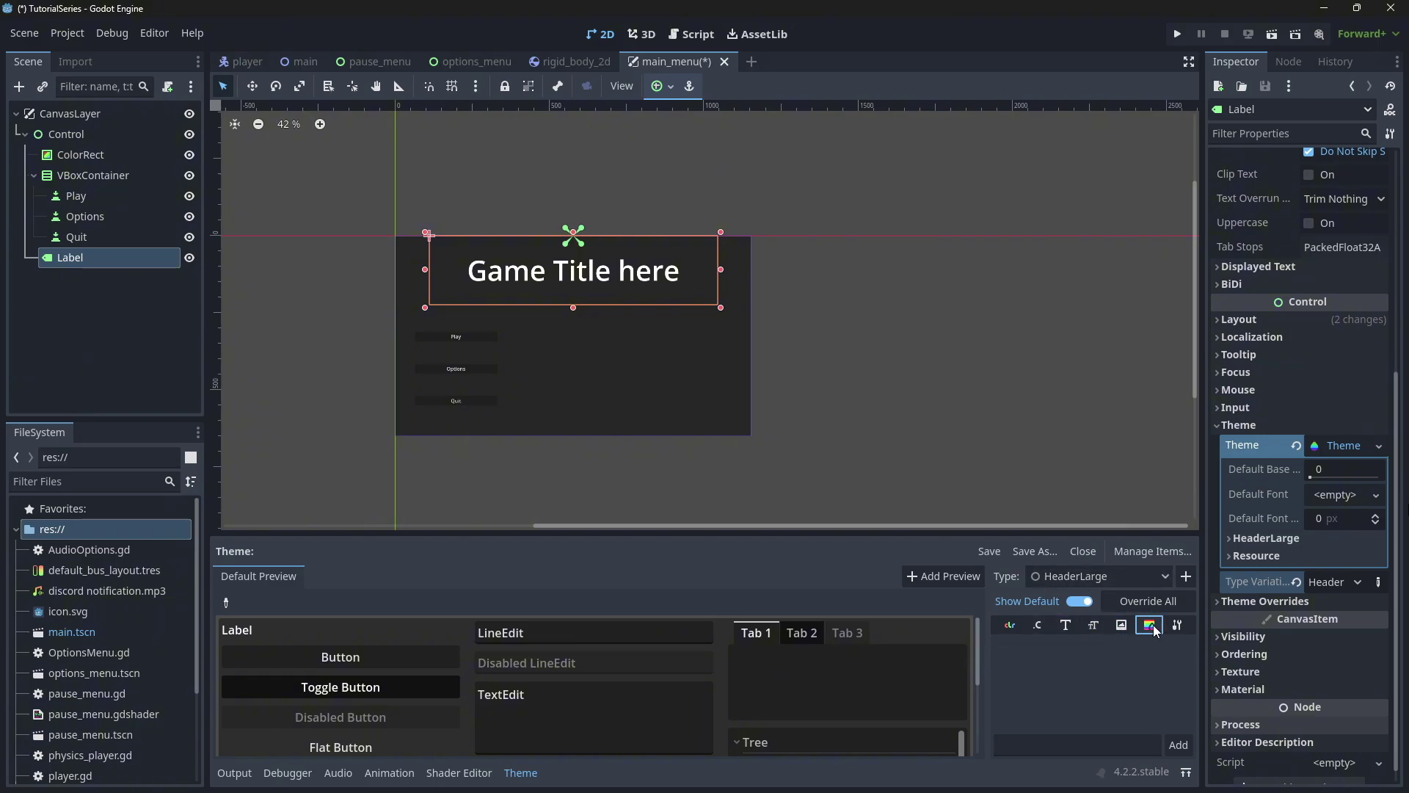
click(1010, 625)
click(1117, 576)
click(1109, 602)
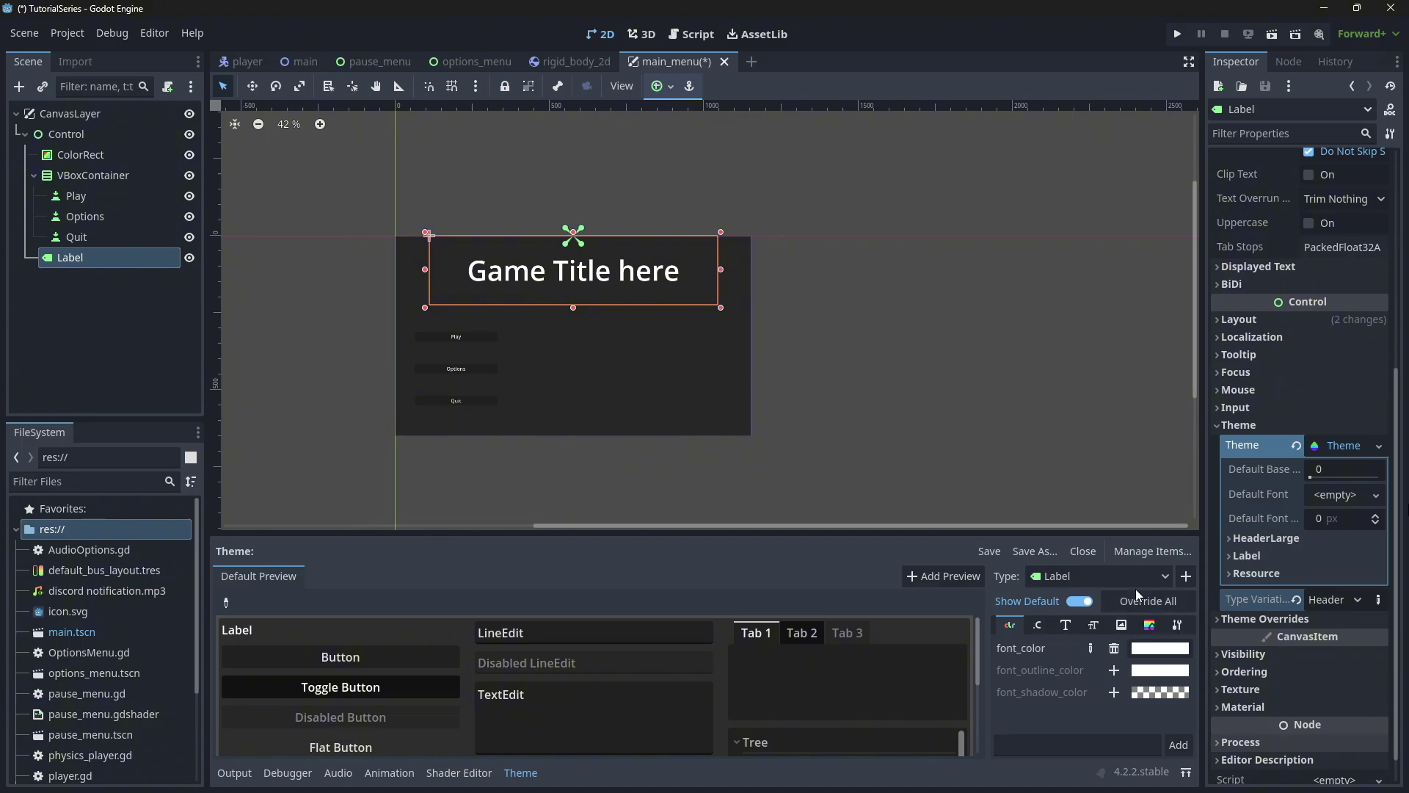
click(1134, 577)
click(1117, 606)
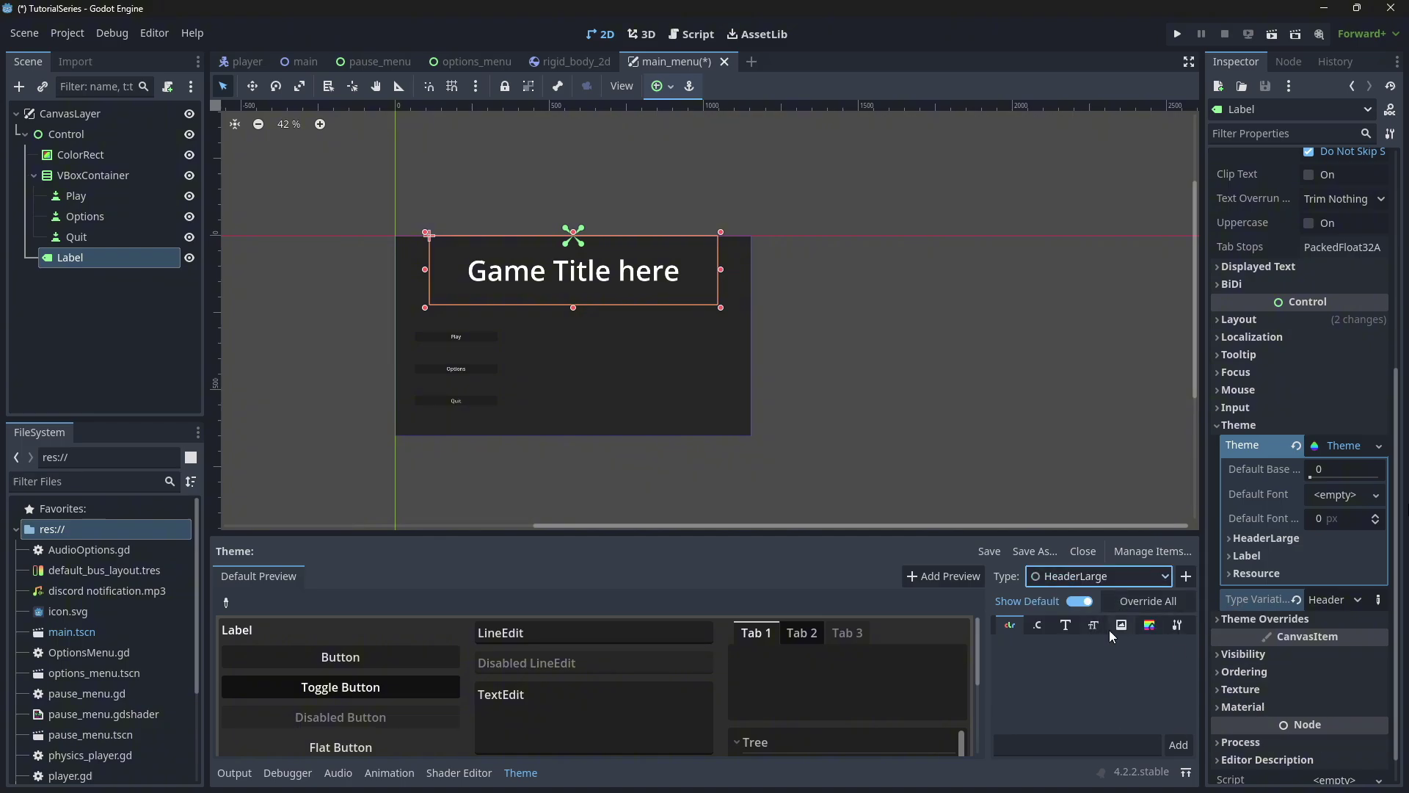
click(1117, 741)
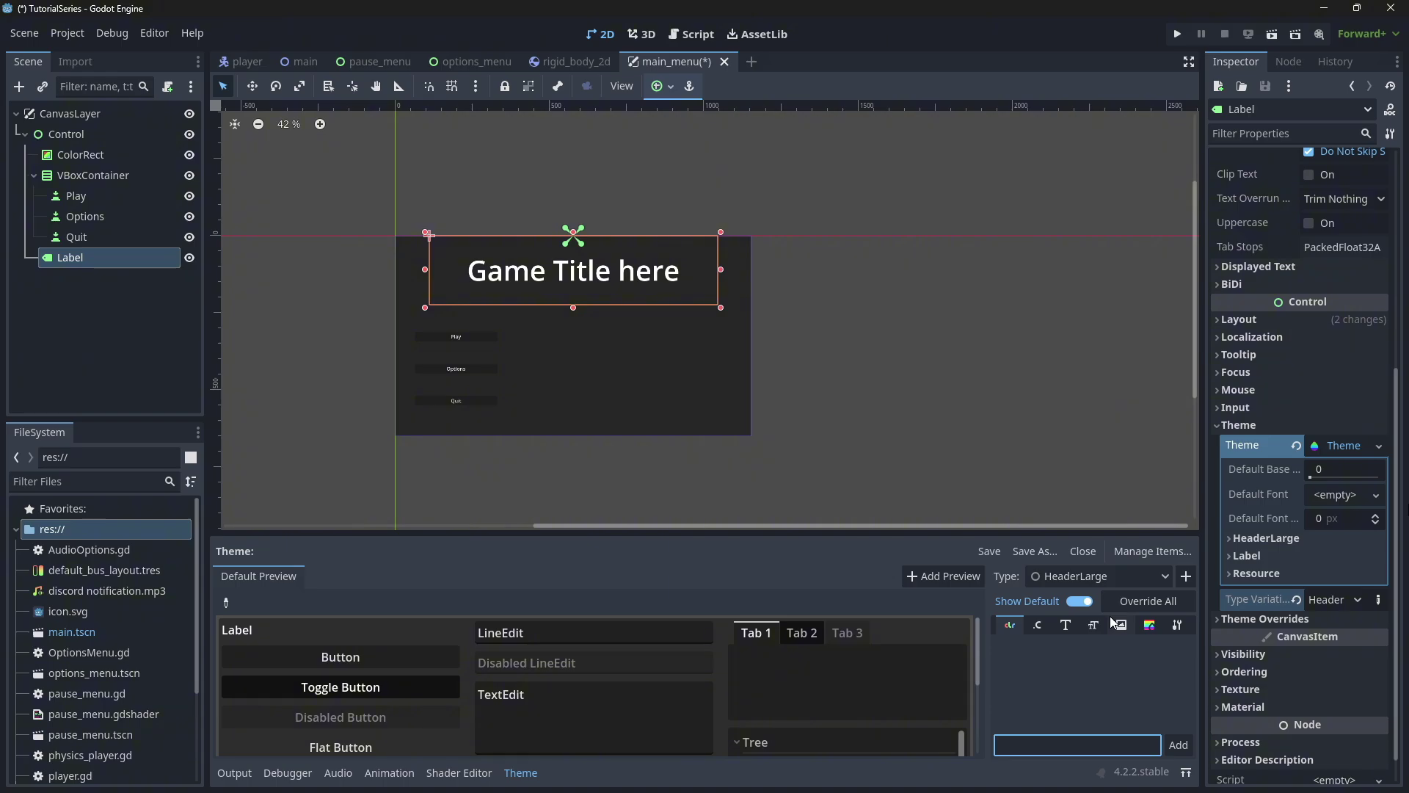
Add a font_color item to HeaderLarge and pick green for it.
text(font_color)
key(Return)
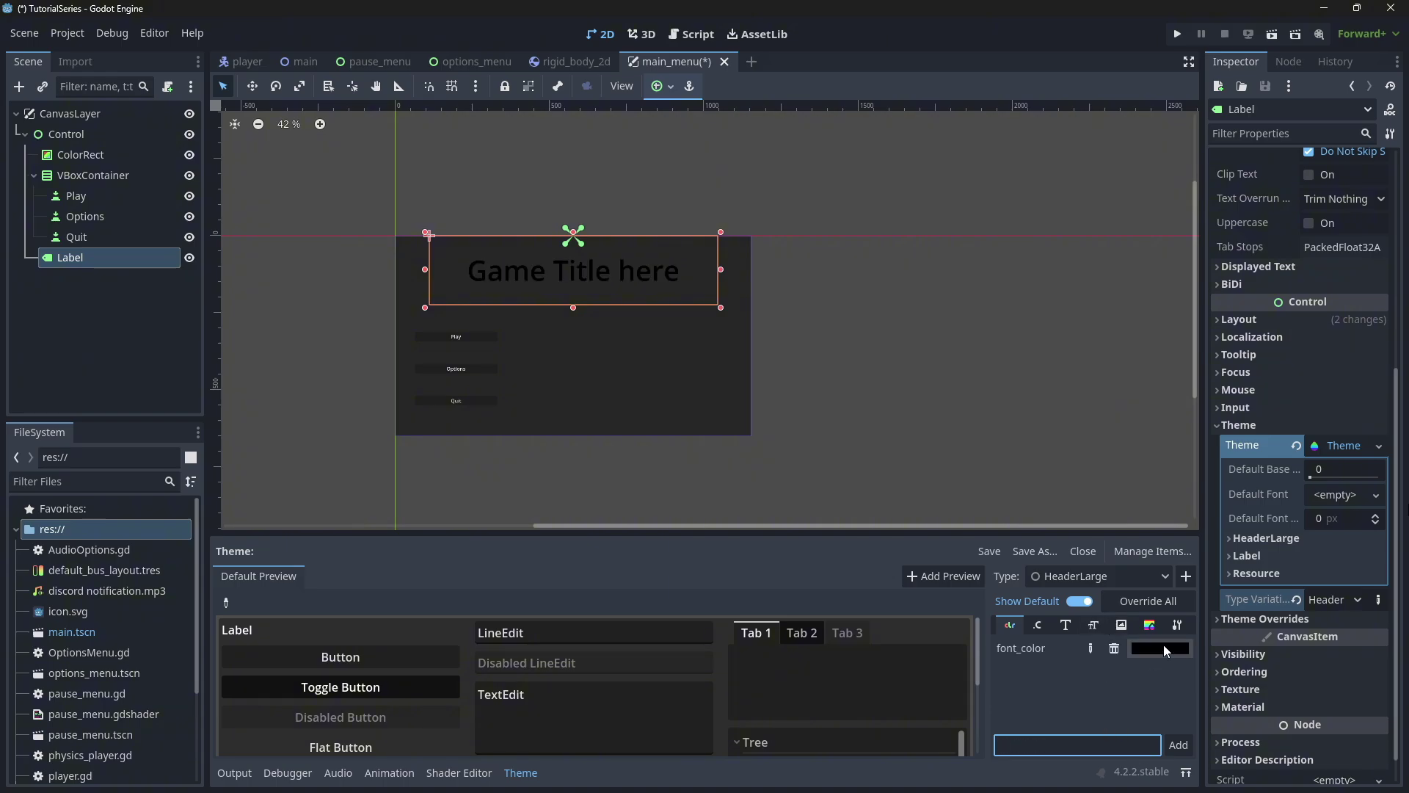
click(1161, 648)
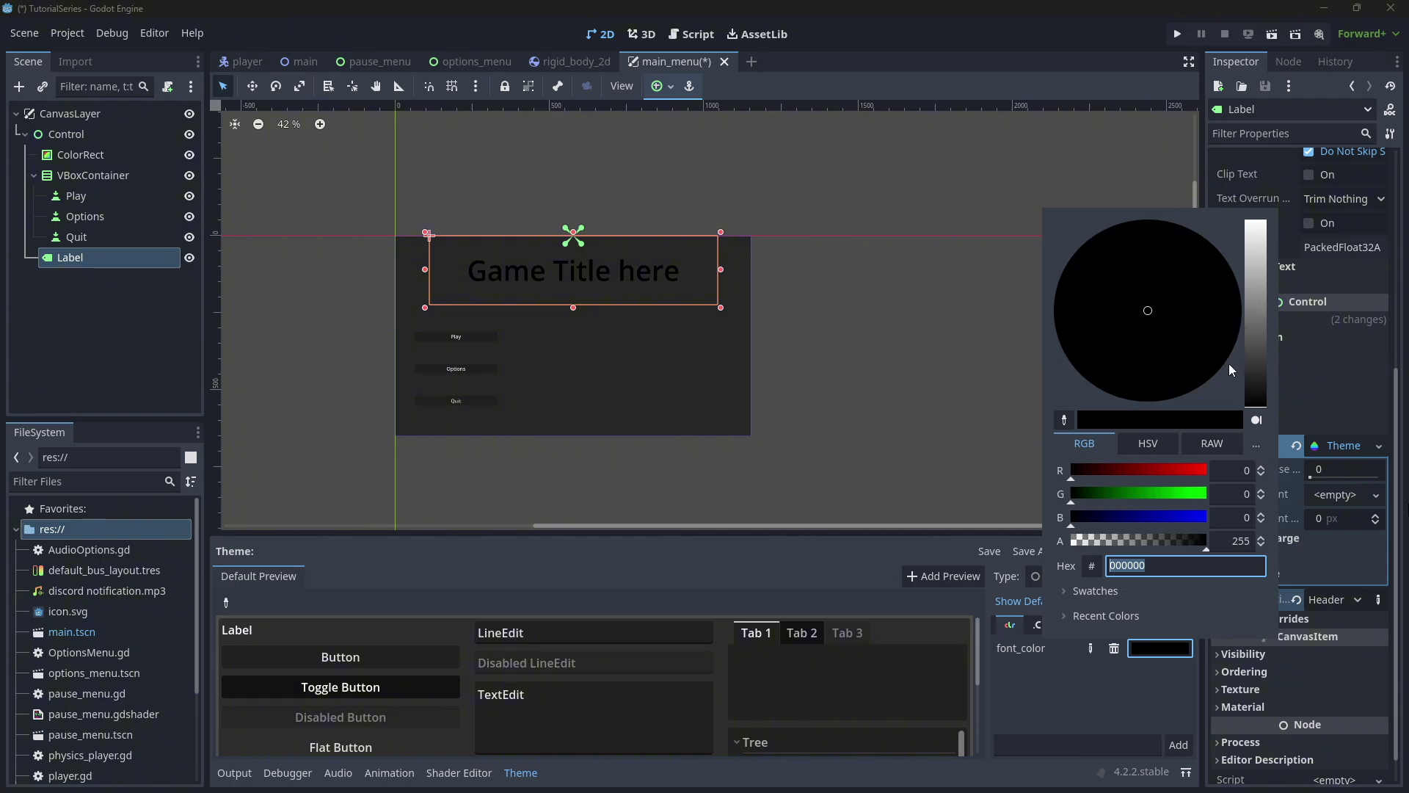
click(1154, 495)
click(1017, 704)
Adjust the Label type's font_color in the colour picker, then save the theme.
click(1130, 576)
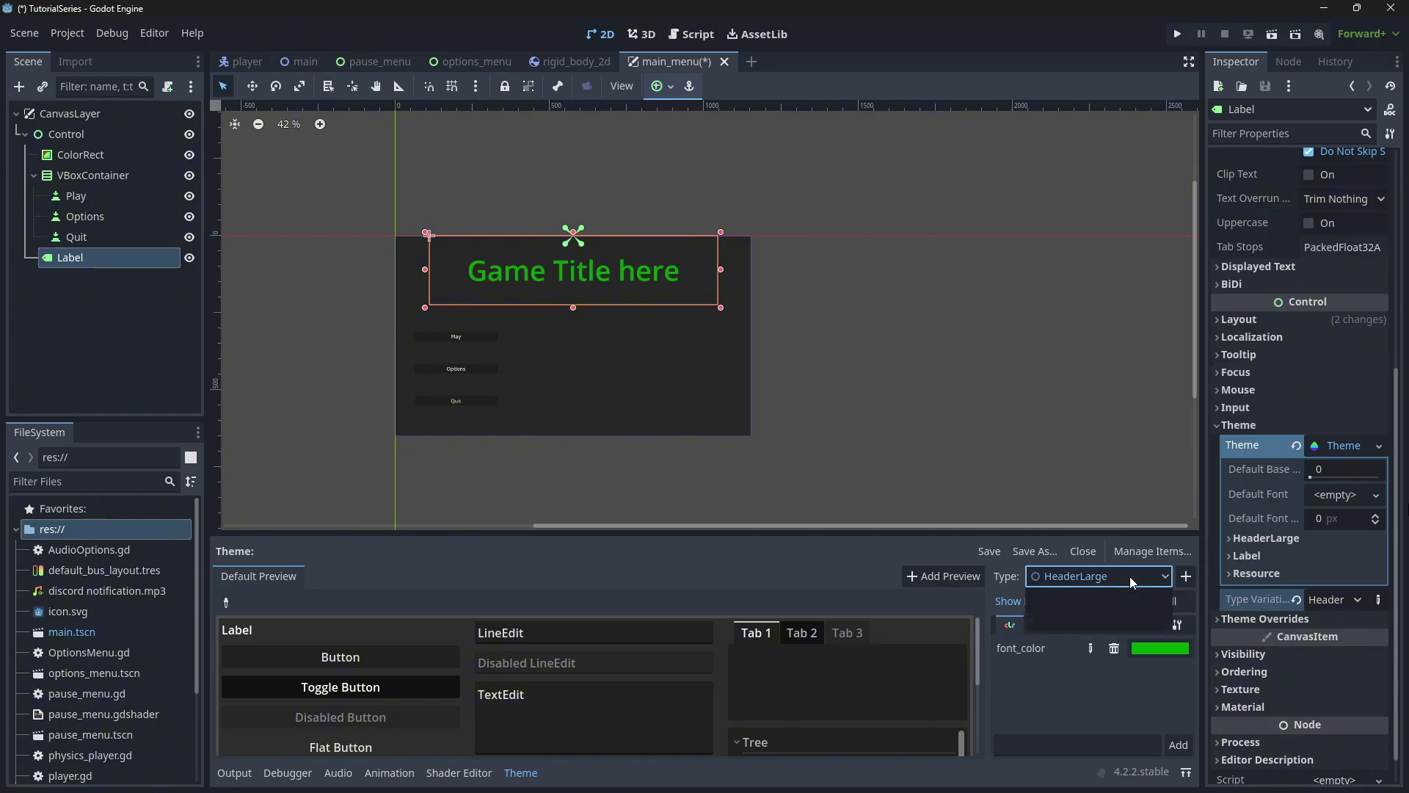
click(1108, 620)
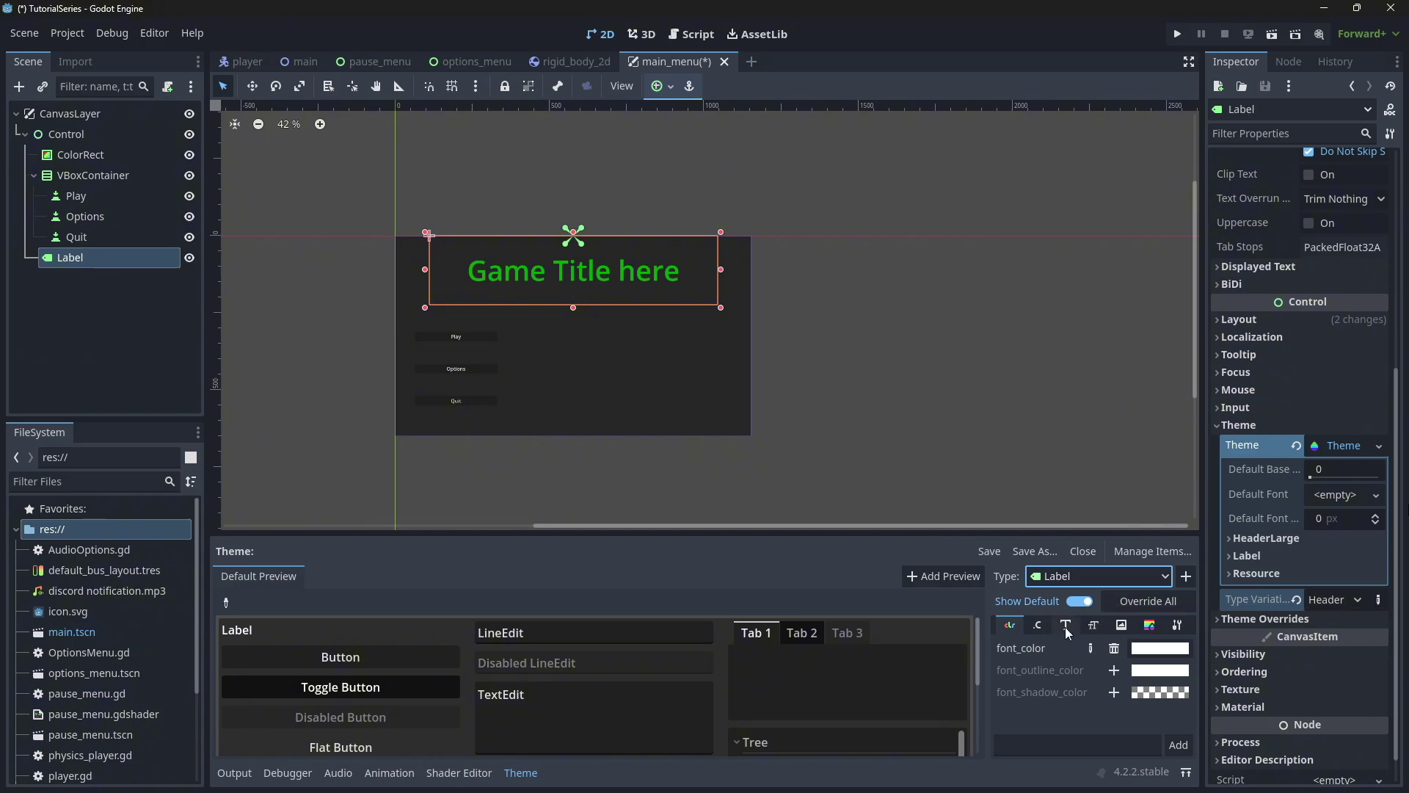
click(1093, 584)
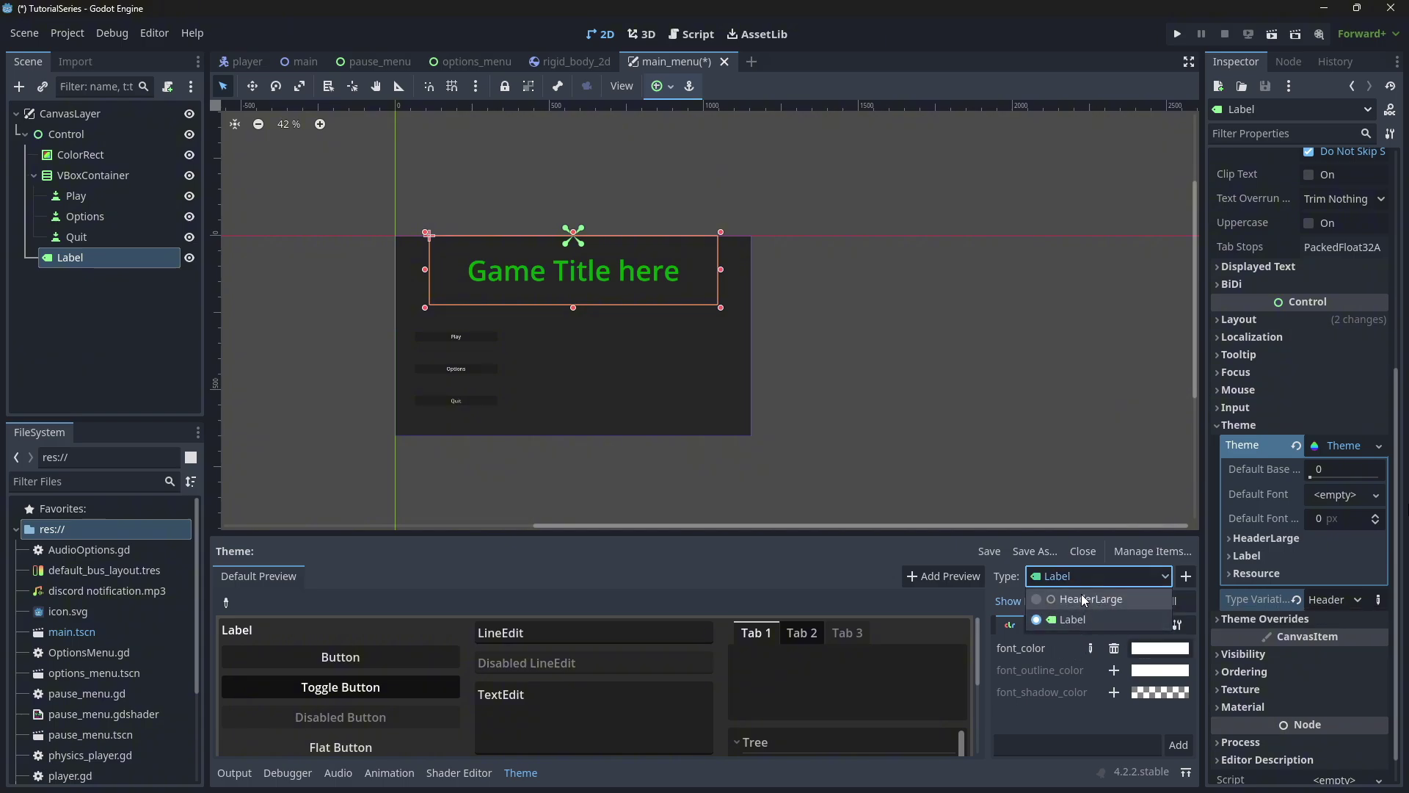
click(1097, 613)
click(1094, 580)
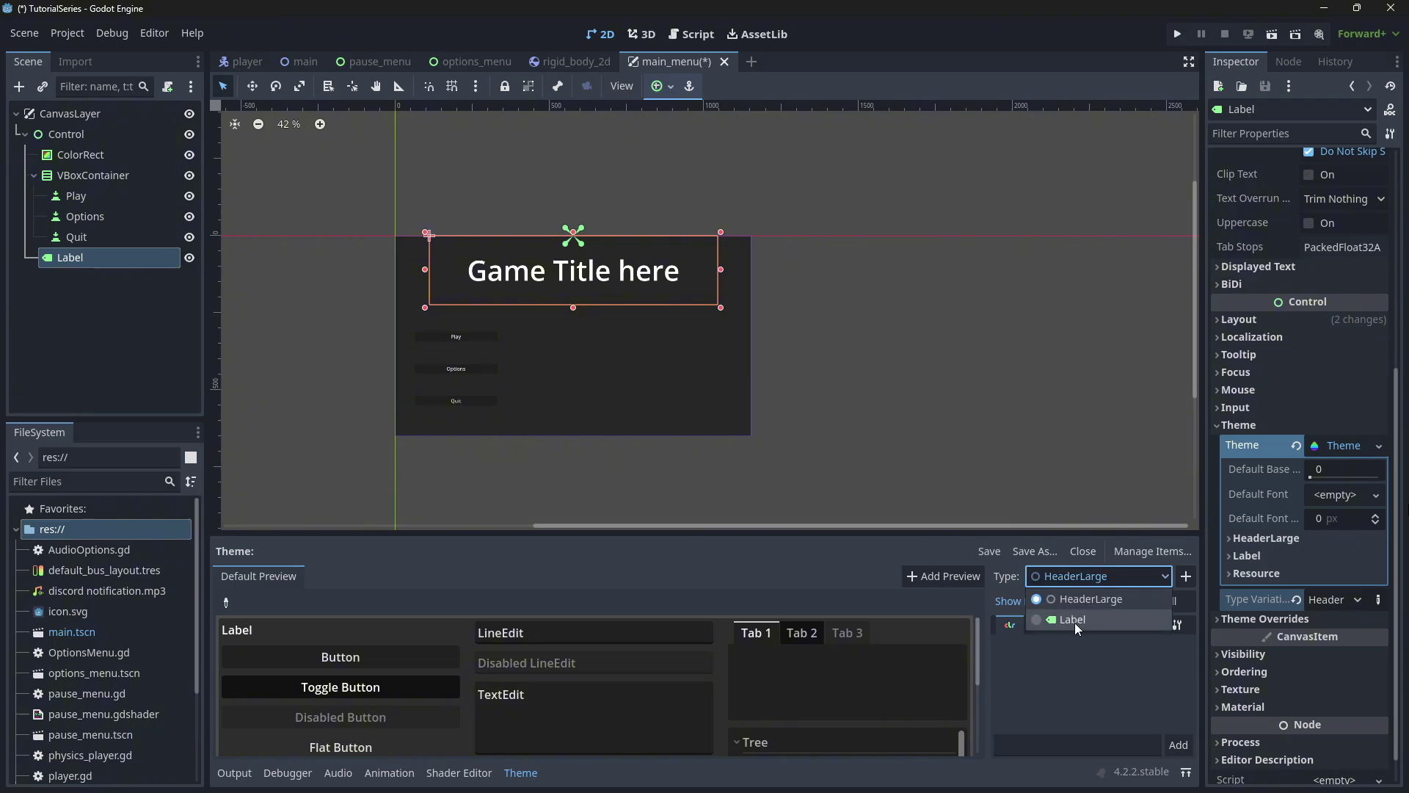
click(1074, 621)
click(1140, 653)
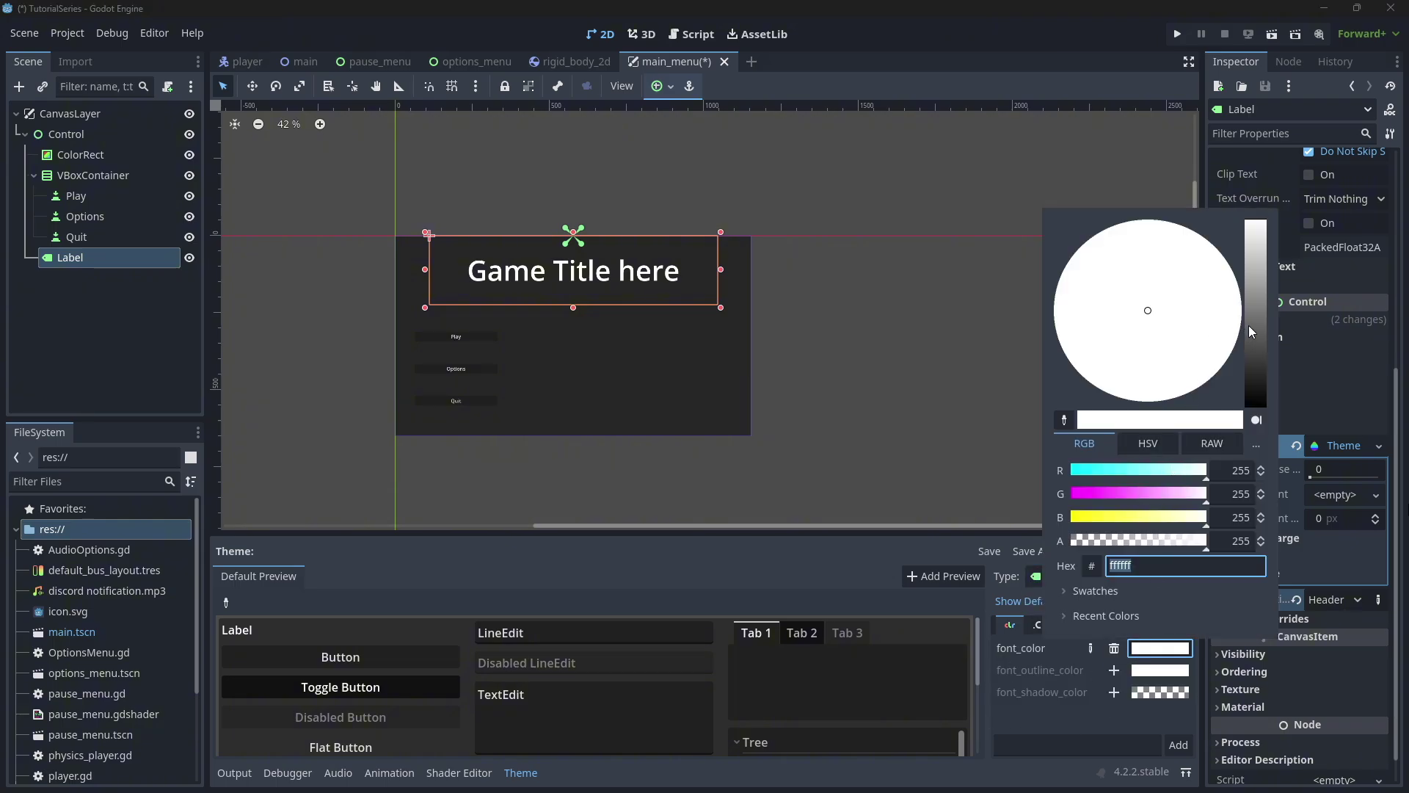
drag(1249, 324, 1256, 218)
click(950, 339)
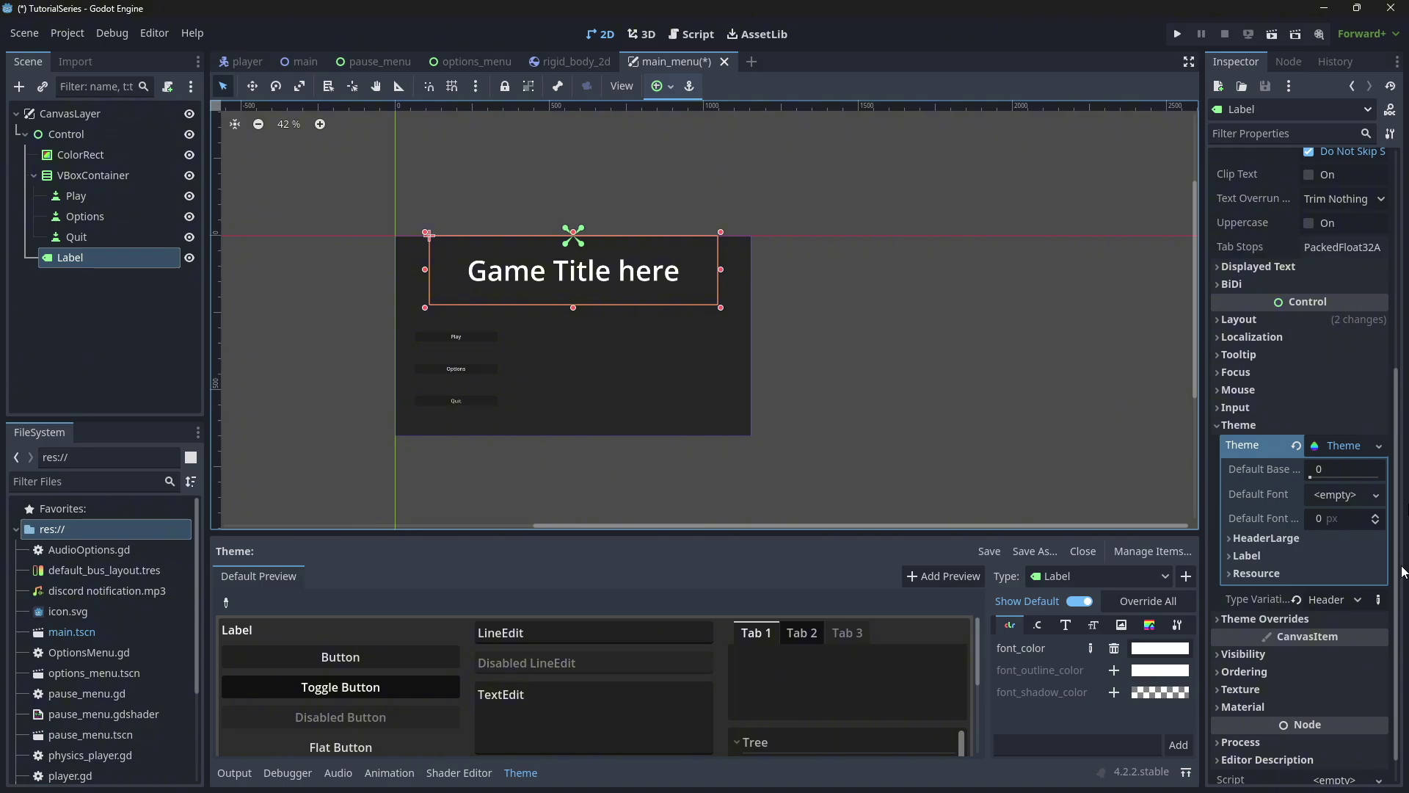
click(994, 551)
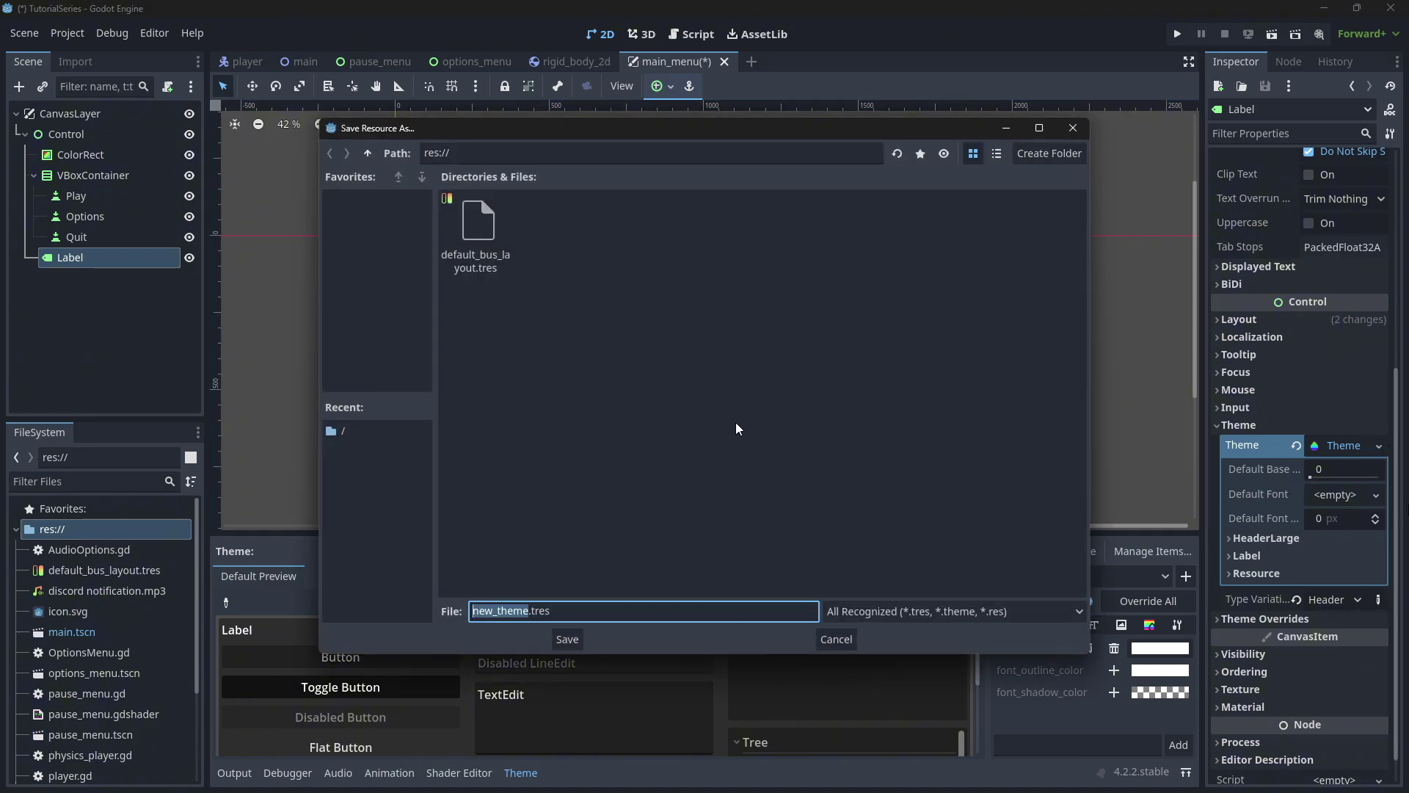
Save the theme as new_theme.tres and load it into the Play, Options and Quit buttons.
key(Return)
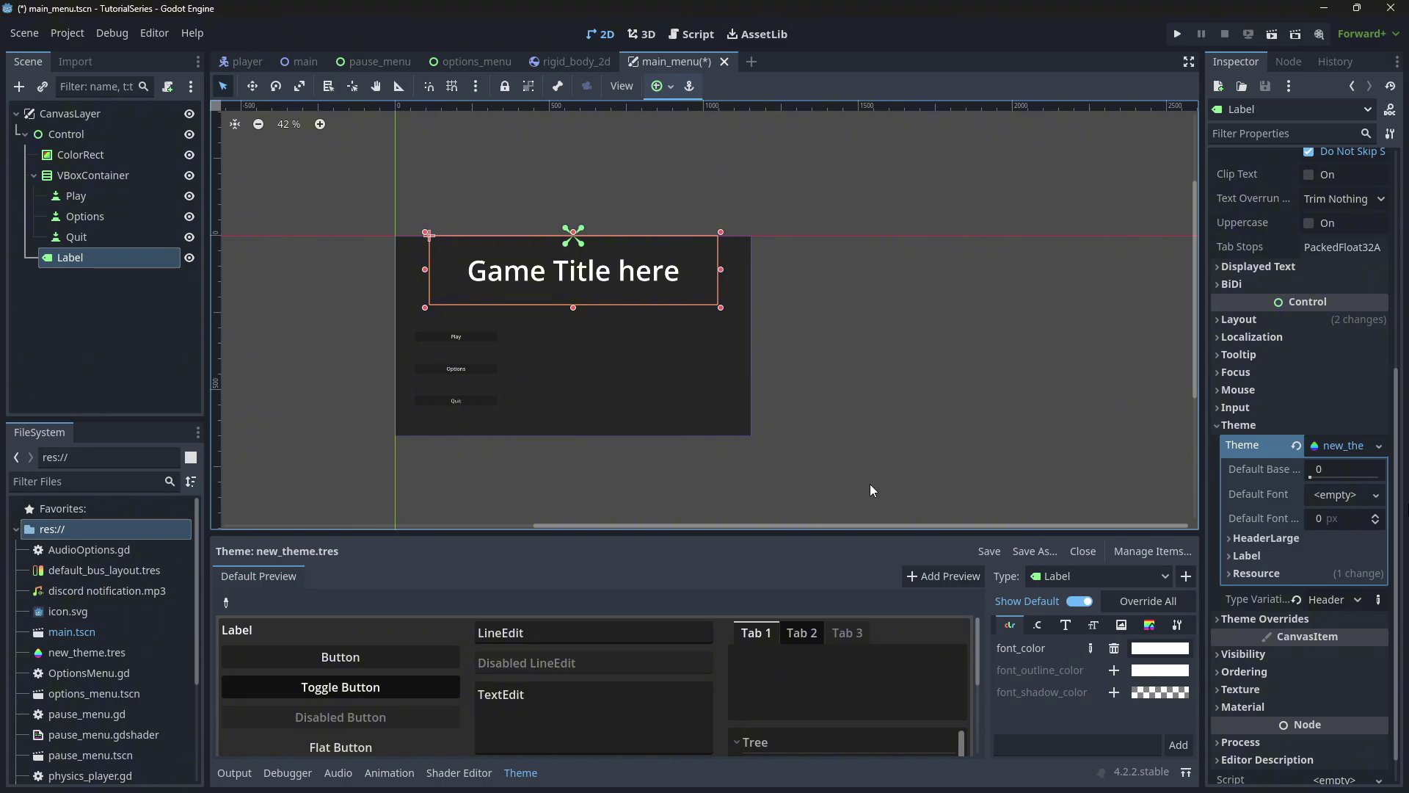
scroll(813, 391, up, 1)
scroll(808, 391, down, 2)
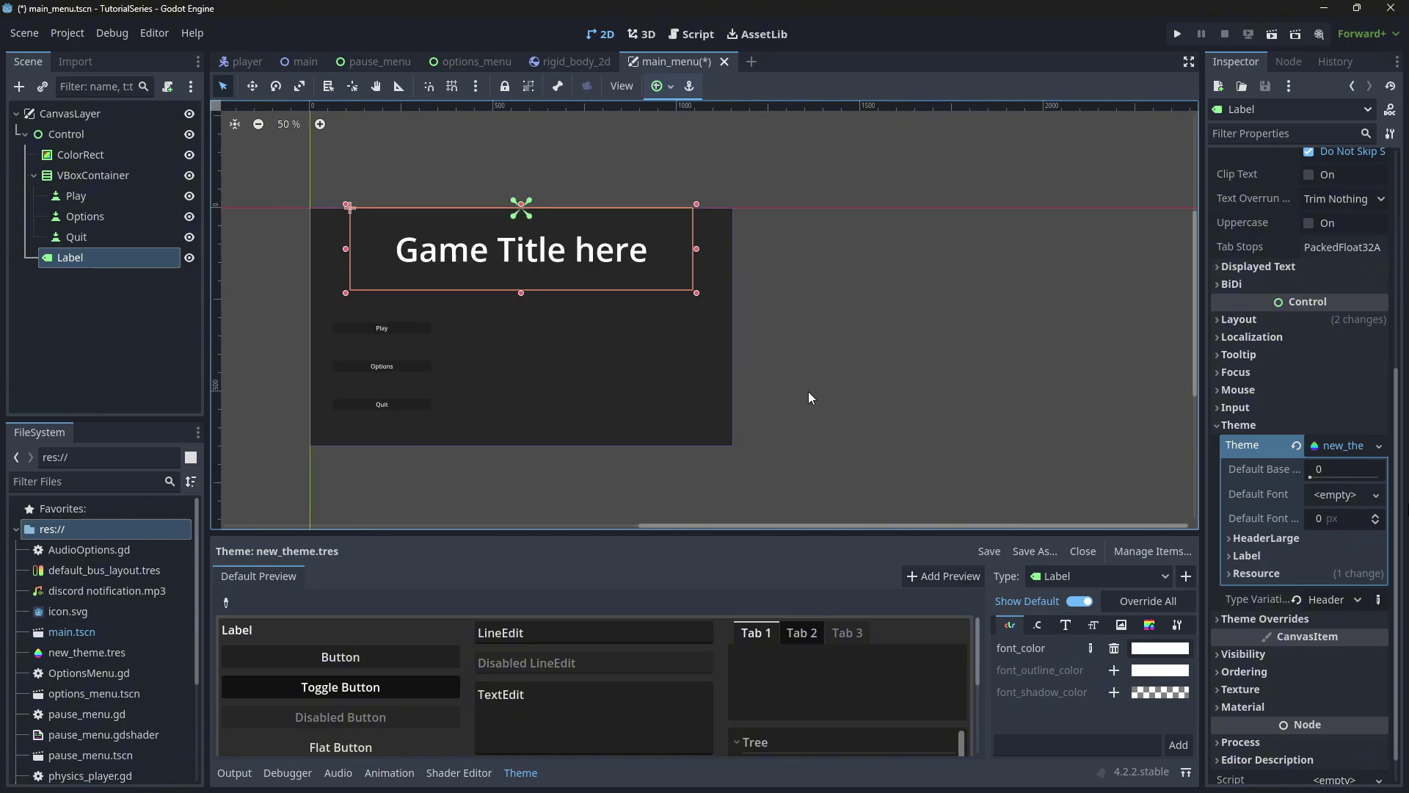
scroll(812, 394, down, 1)
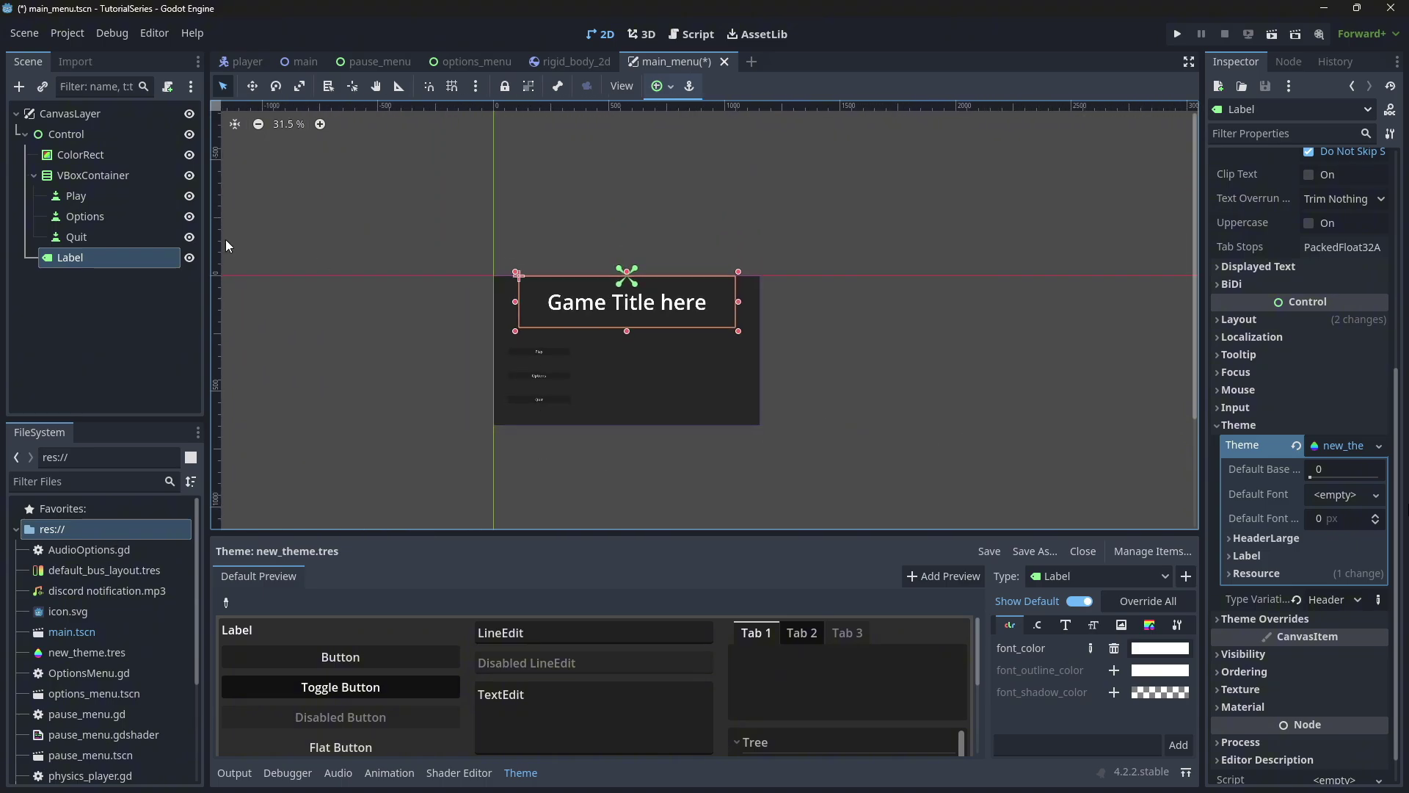
click(97, 195)
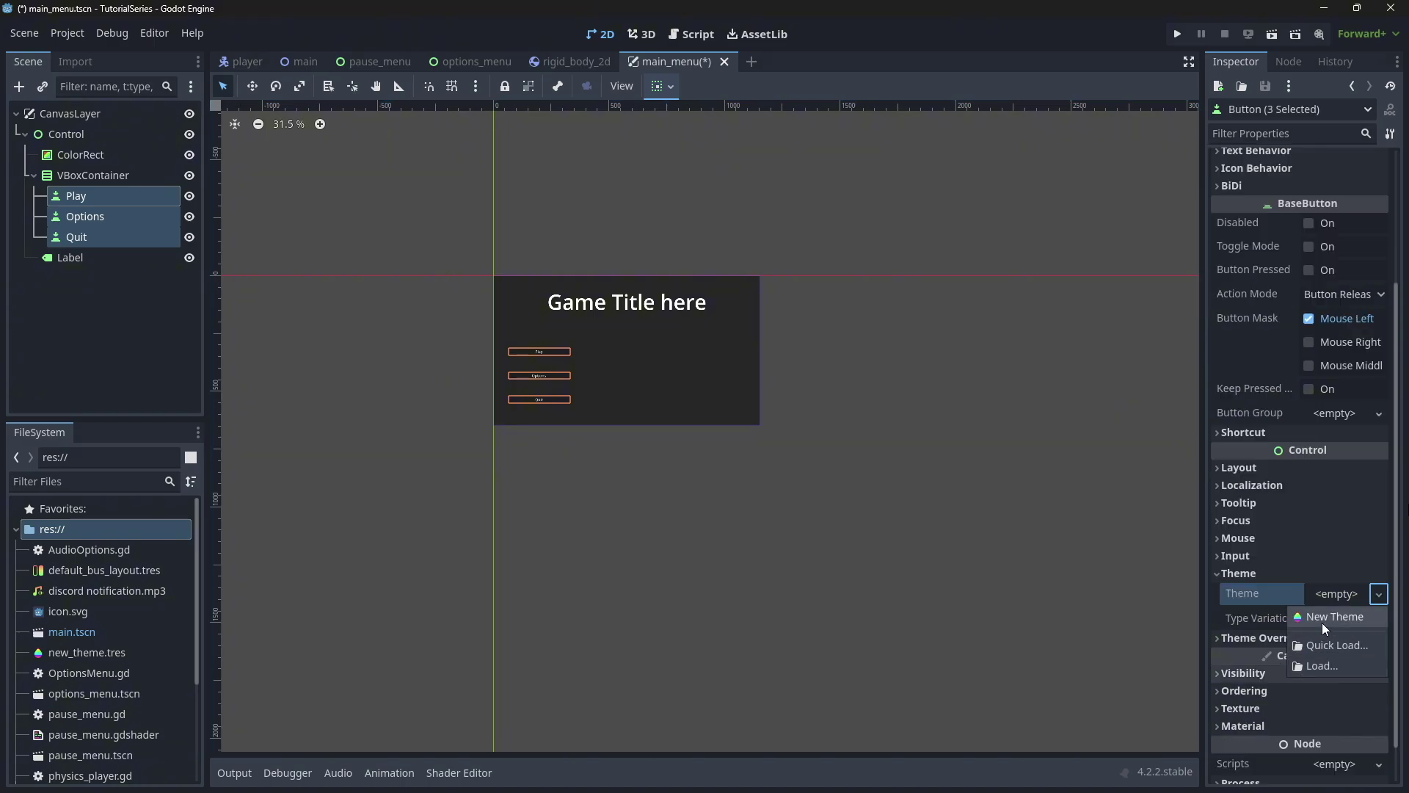
click(1342, 645)
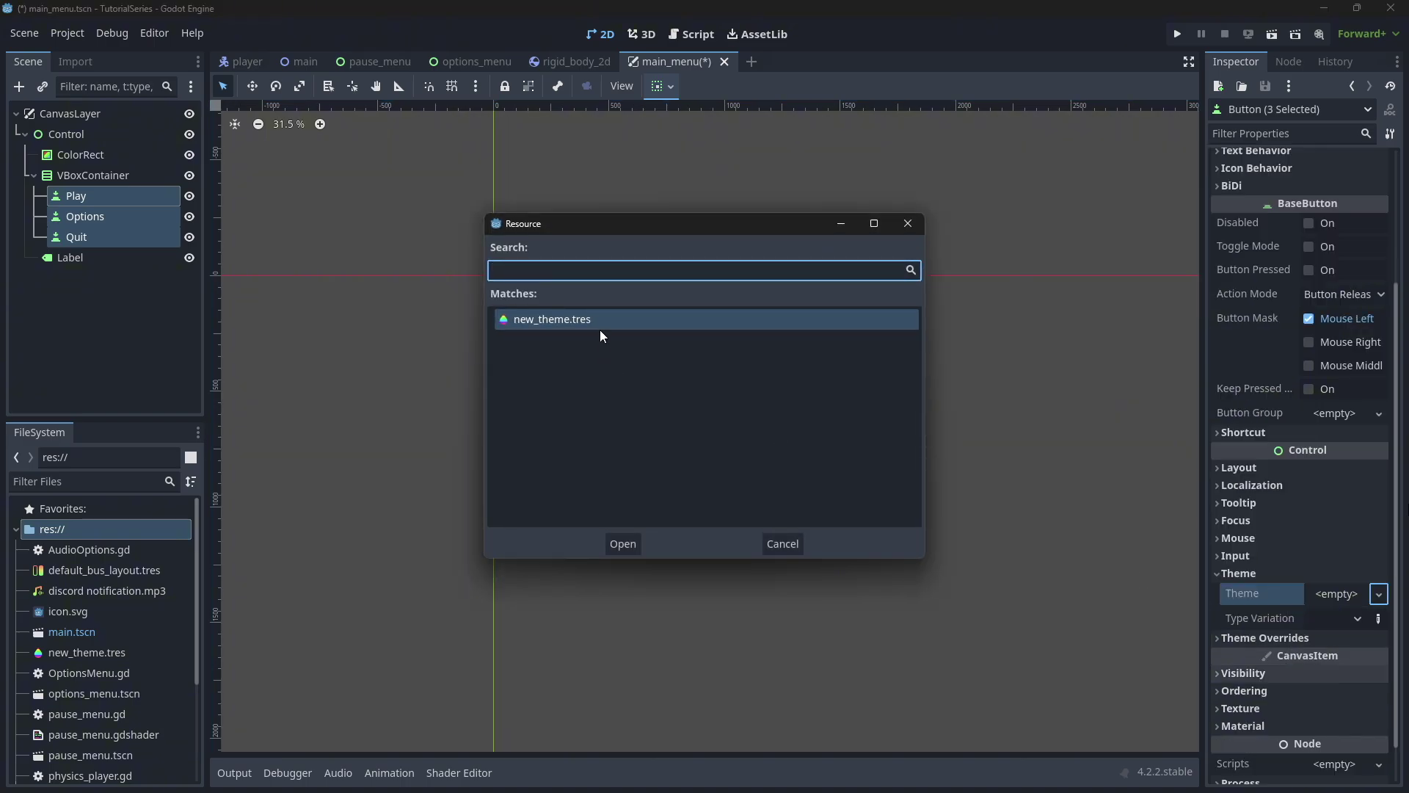
double_click(620, 318)
click(1332, 593)
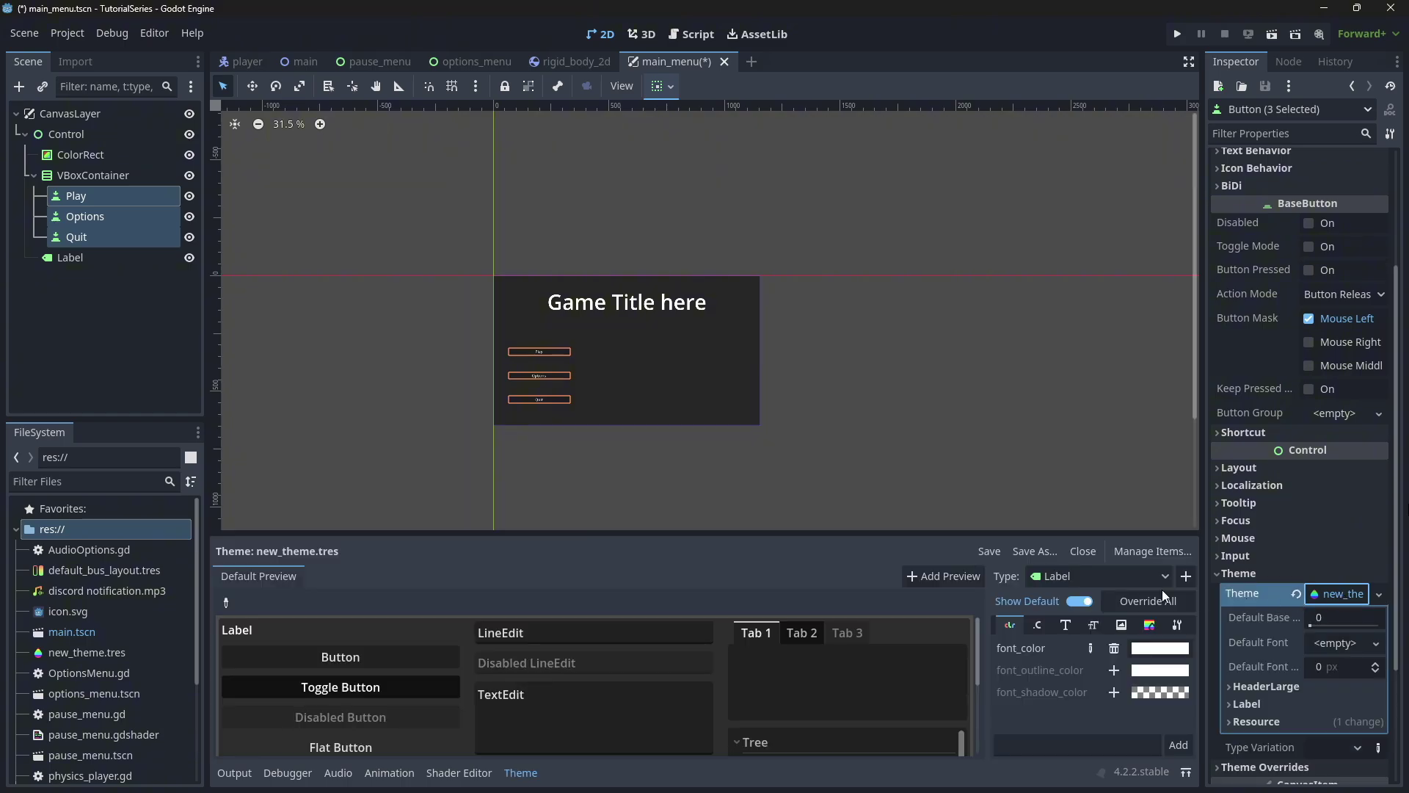
scroll(602, 393, up, 5)
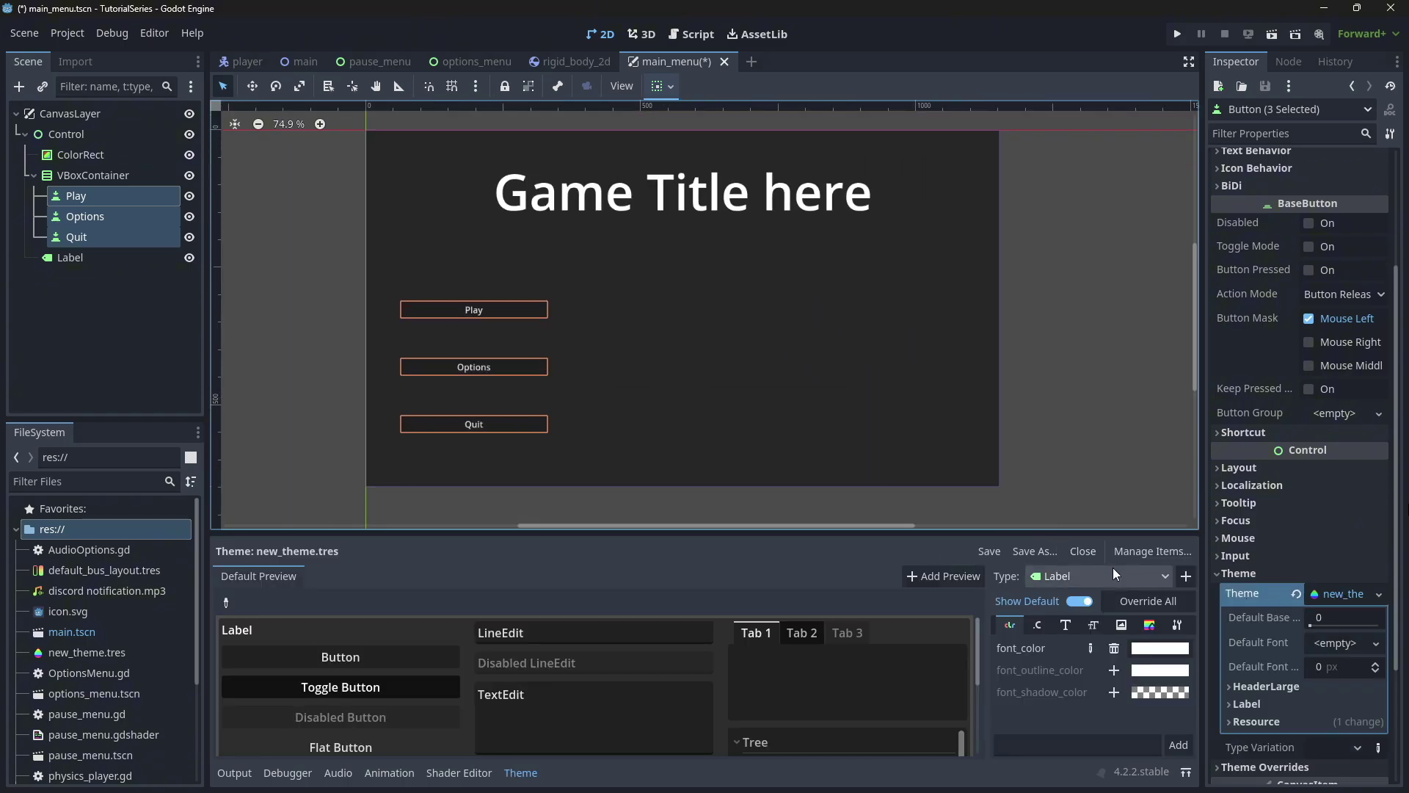
Add the Button type to new_theme.tres and open the options of one of its StyleBox slots.
click(1186, 575)
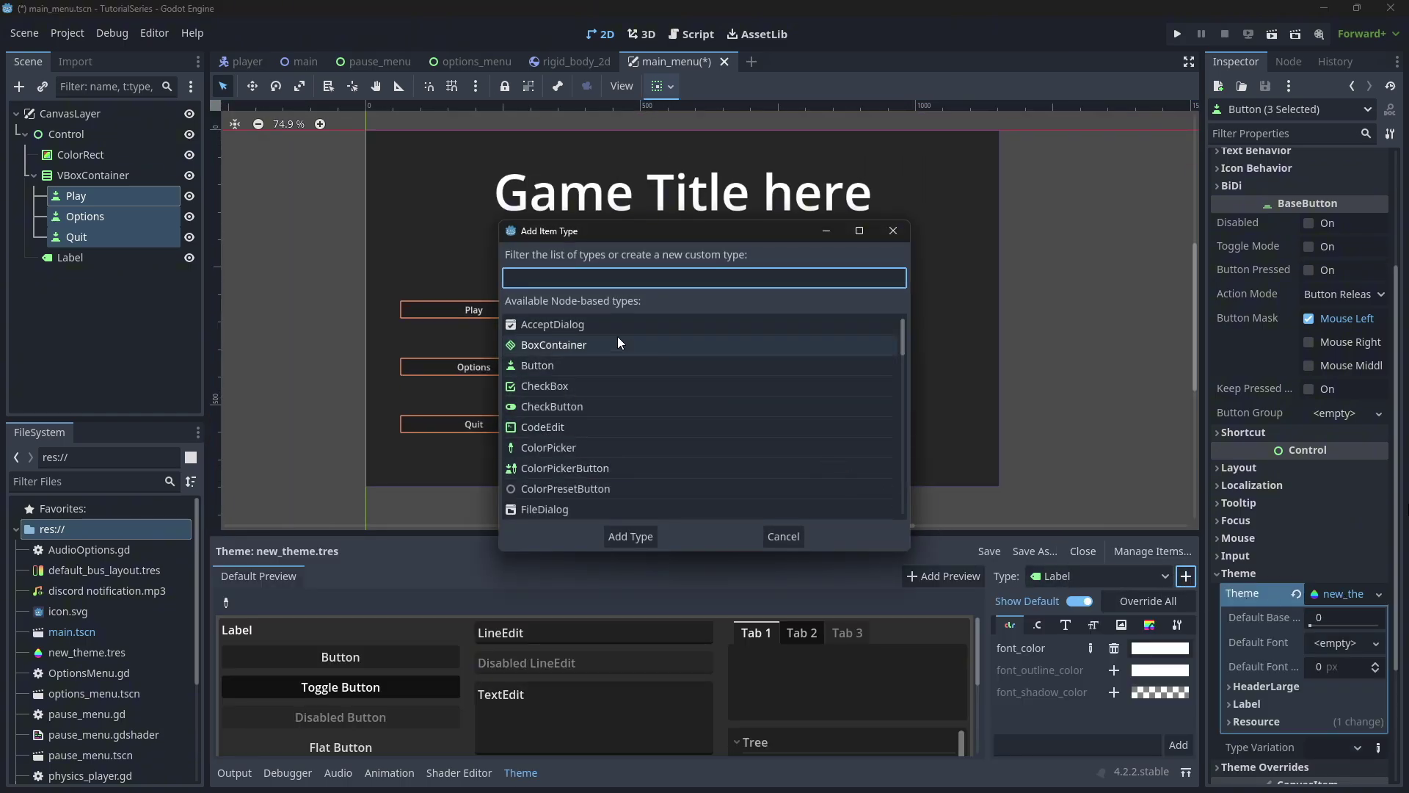
text(but)
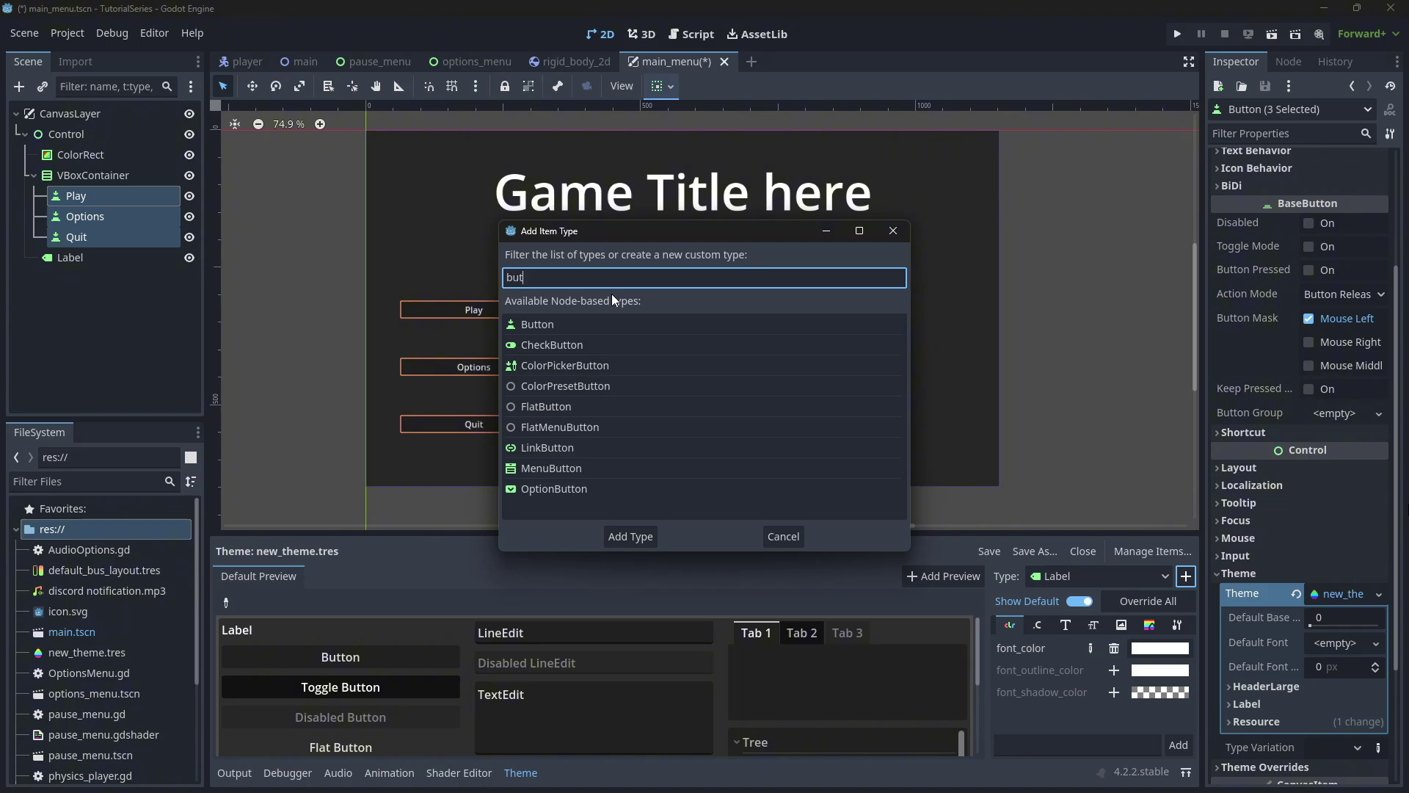
key(Return)
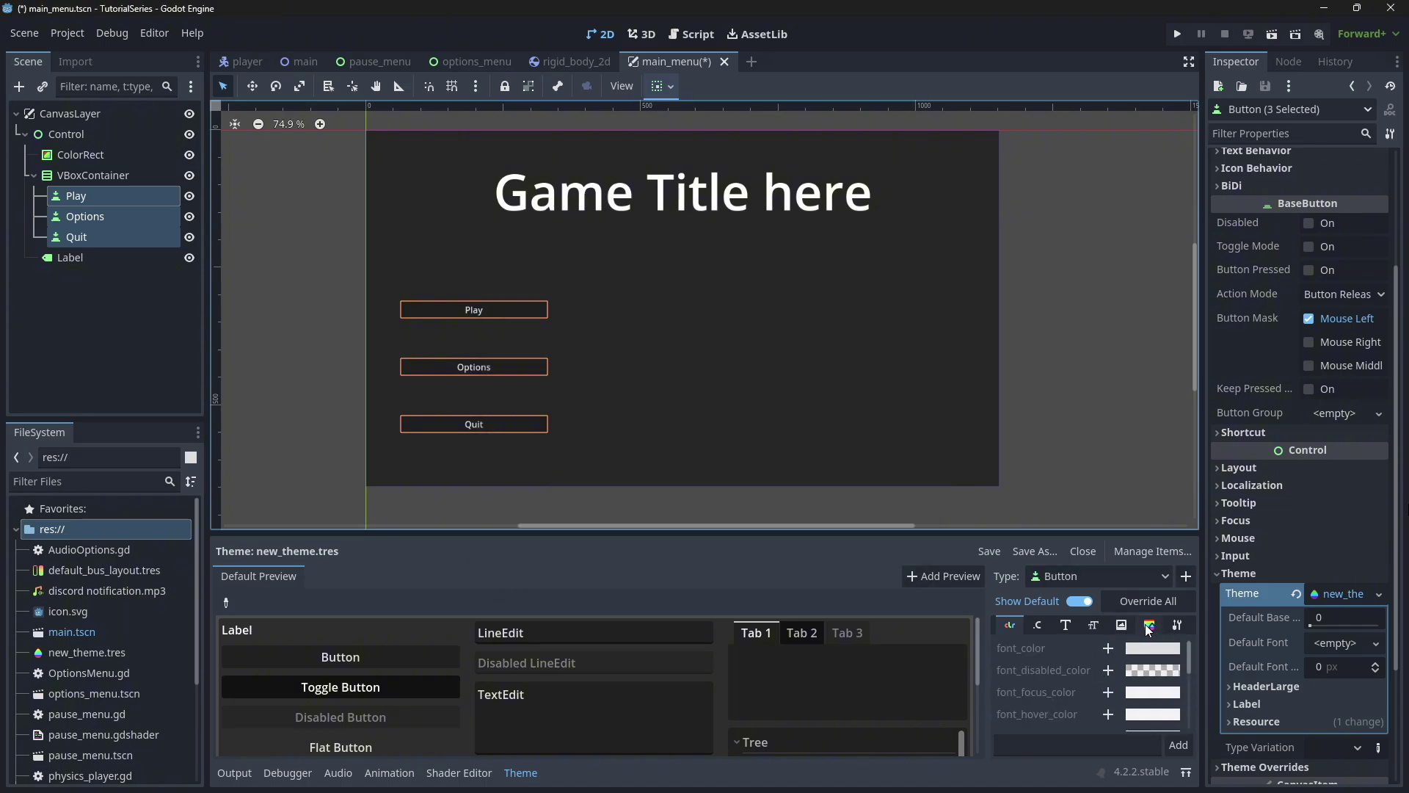
click(1148, 625)
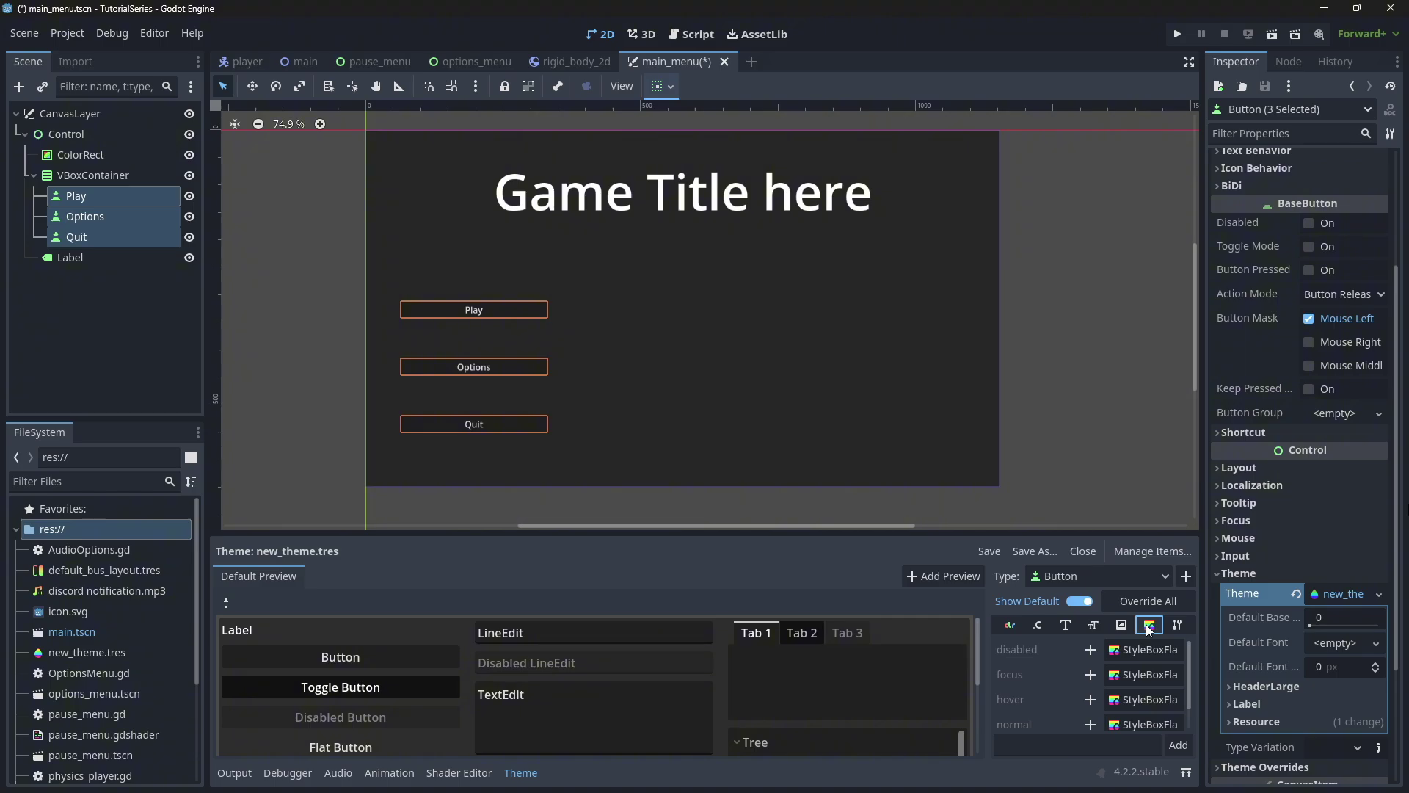
scroll(1013, 706, down, 2)
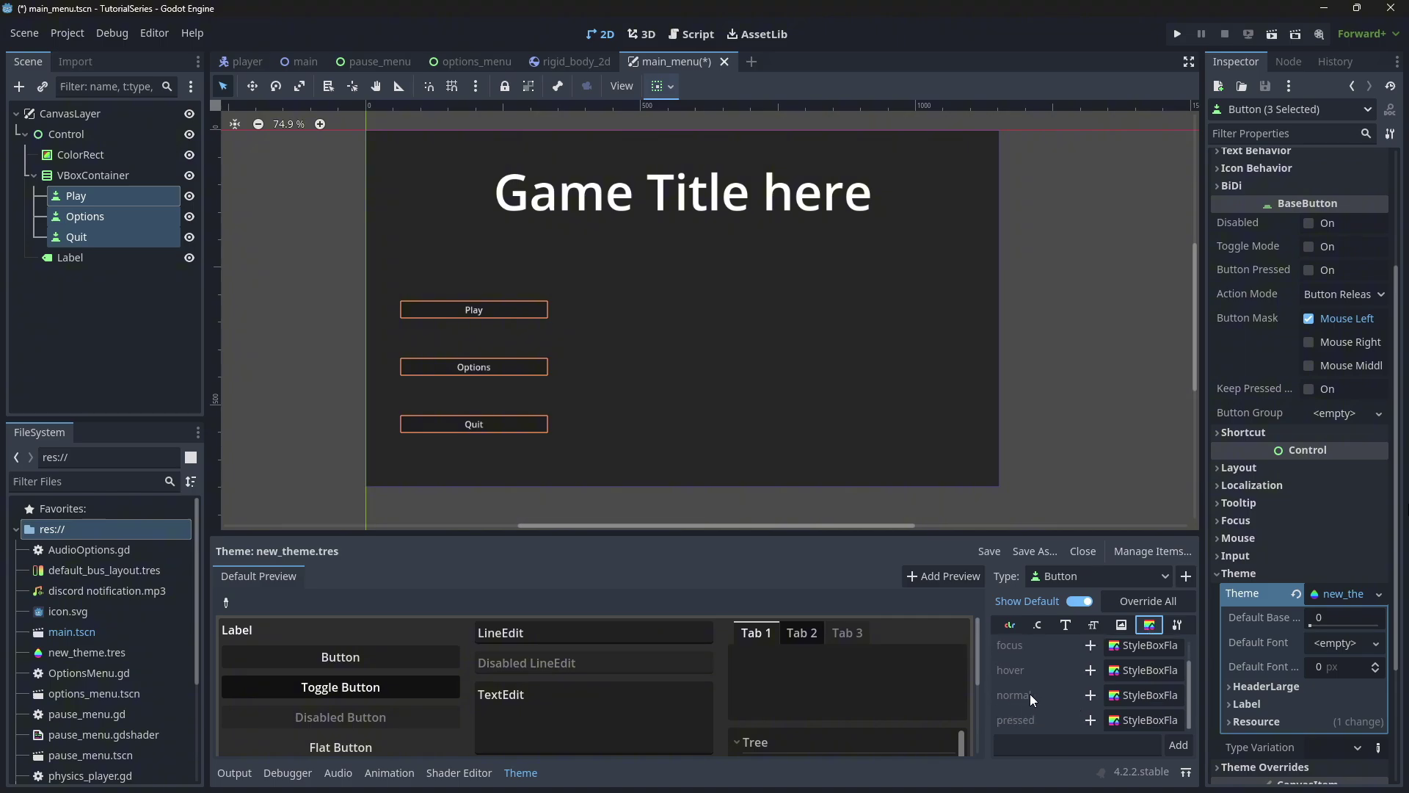
scroll(1027, 675, up, 1)
scroll(1078, 680, down, 1)
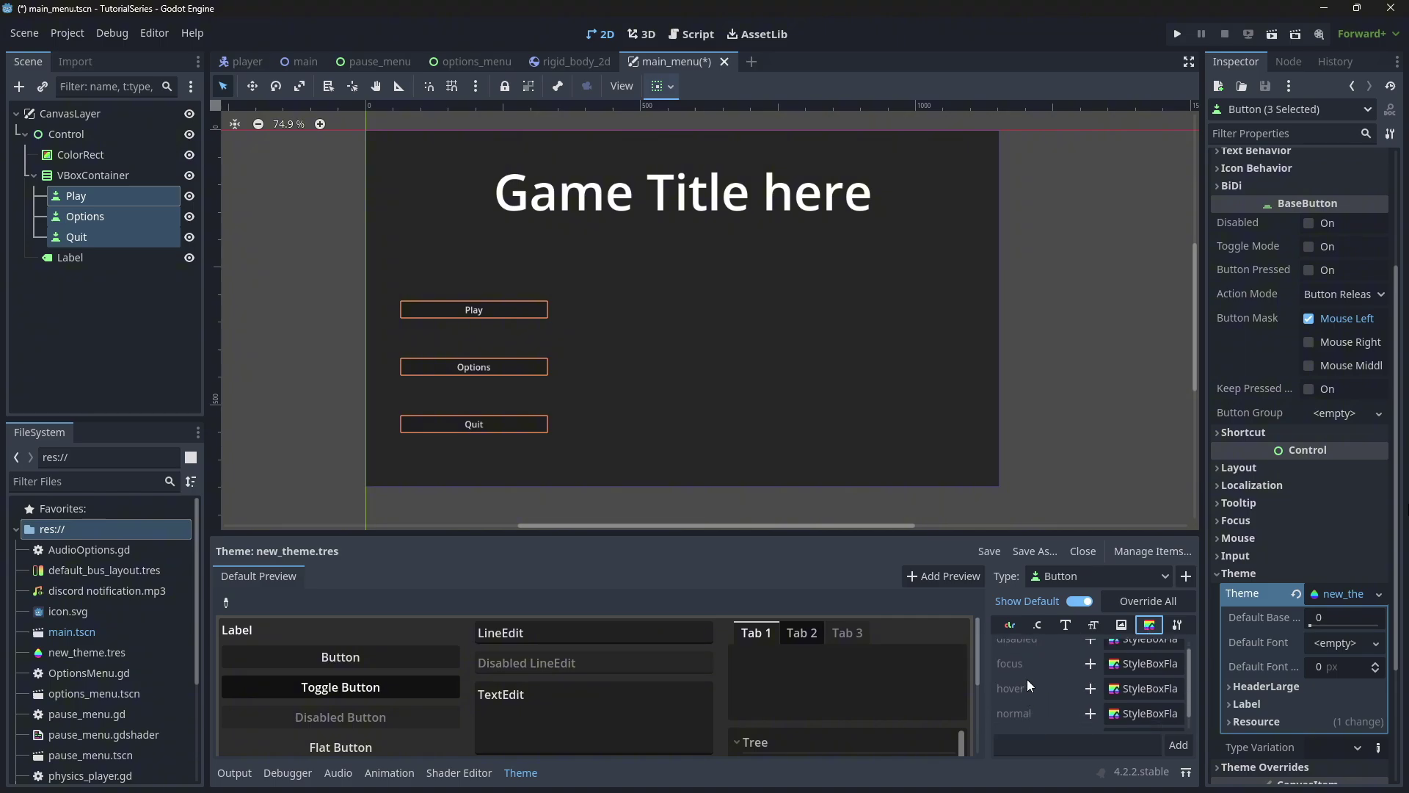
click(1131, 670)
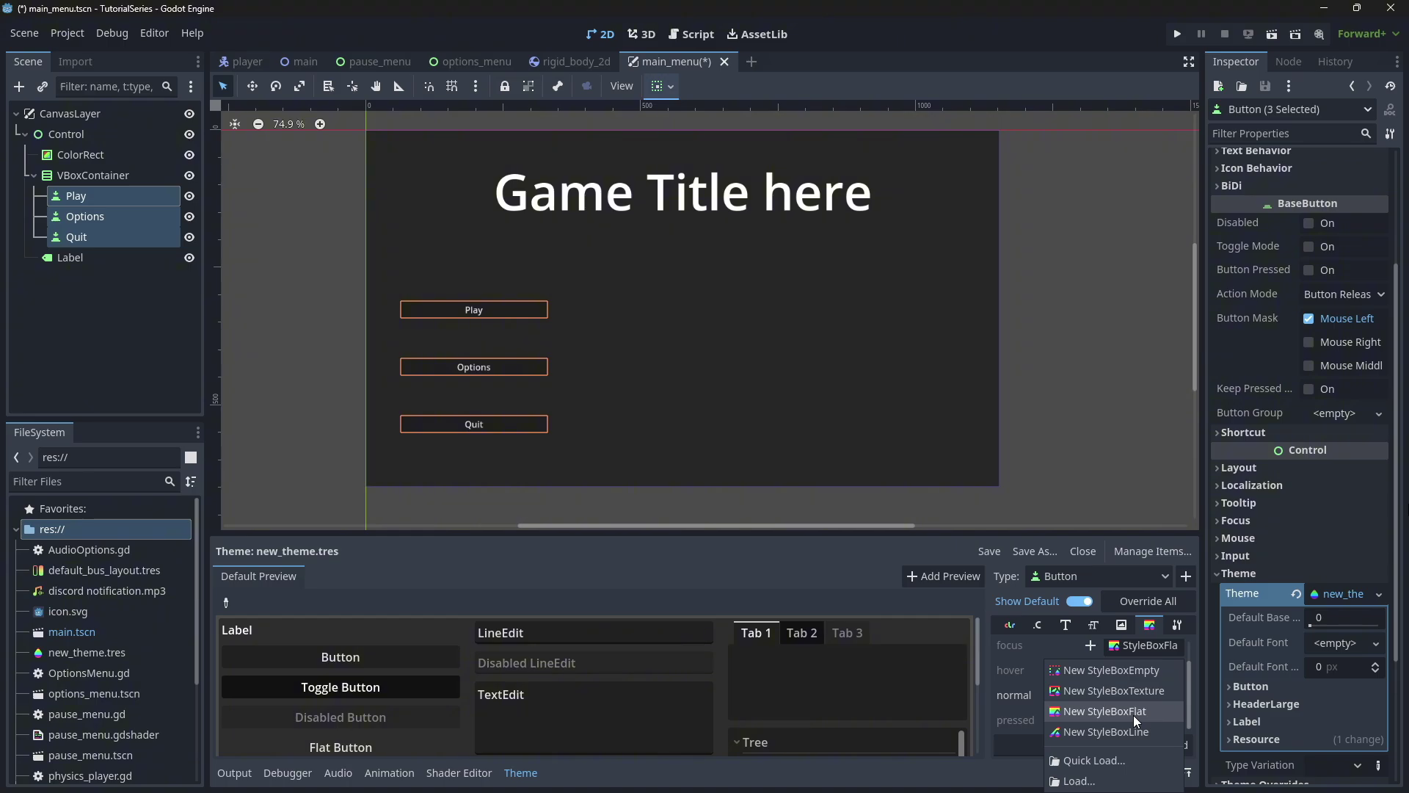
Give the Button normal state a New StyleBoxFlat with a light-grey e5e5e5 background.
click(1134, 714)
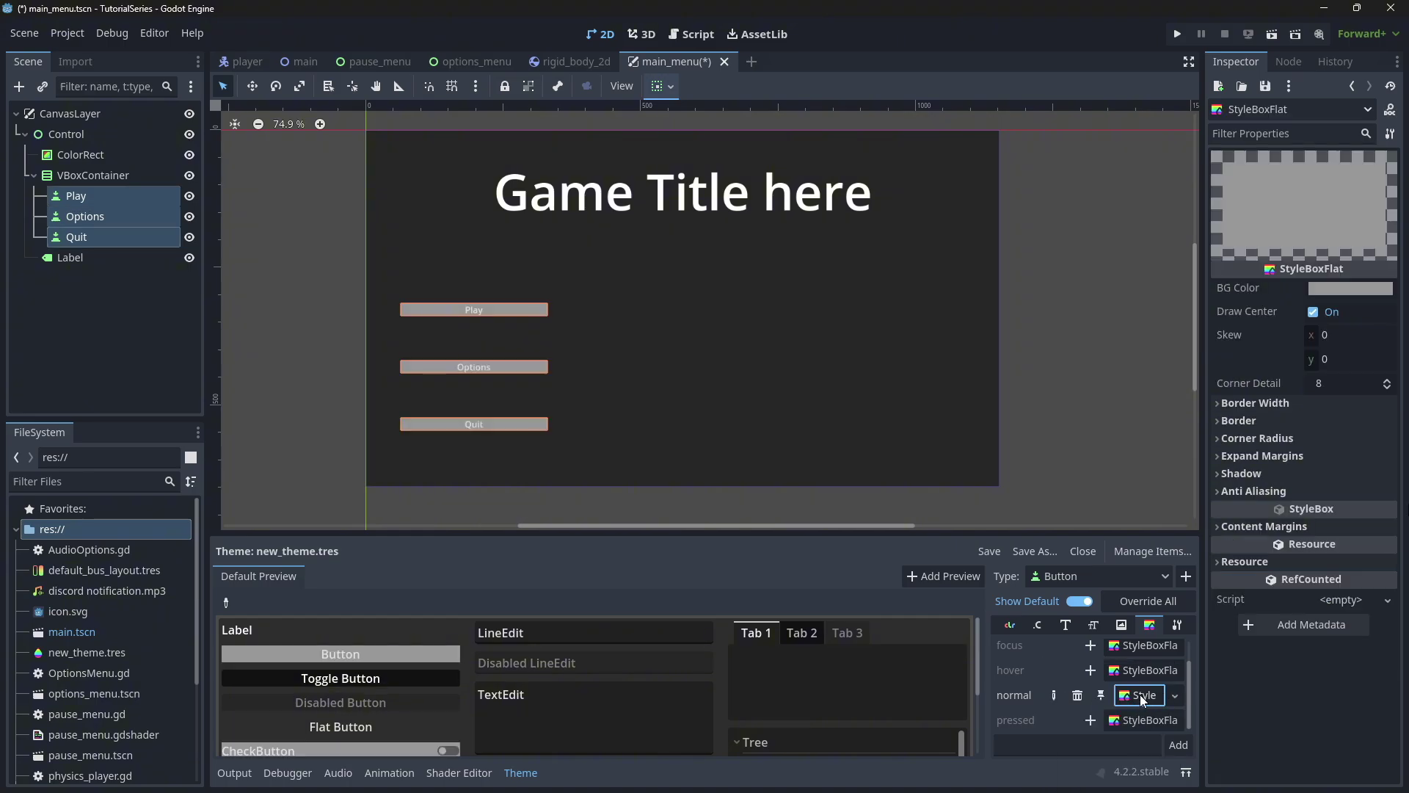
click(1175, 693)
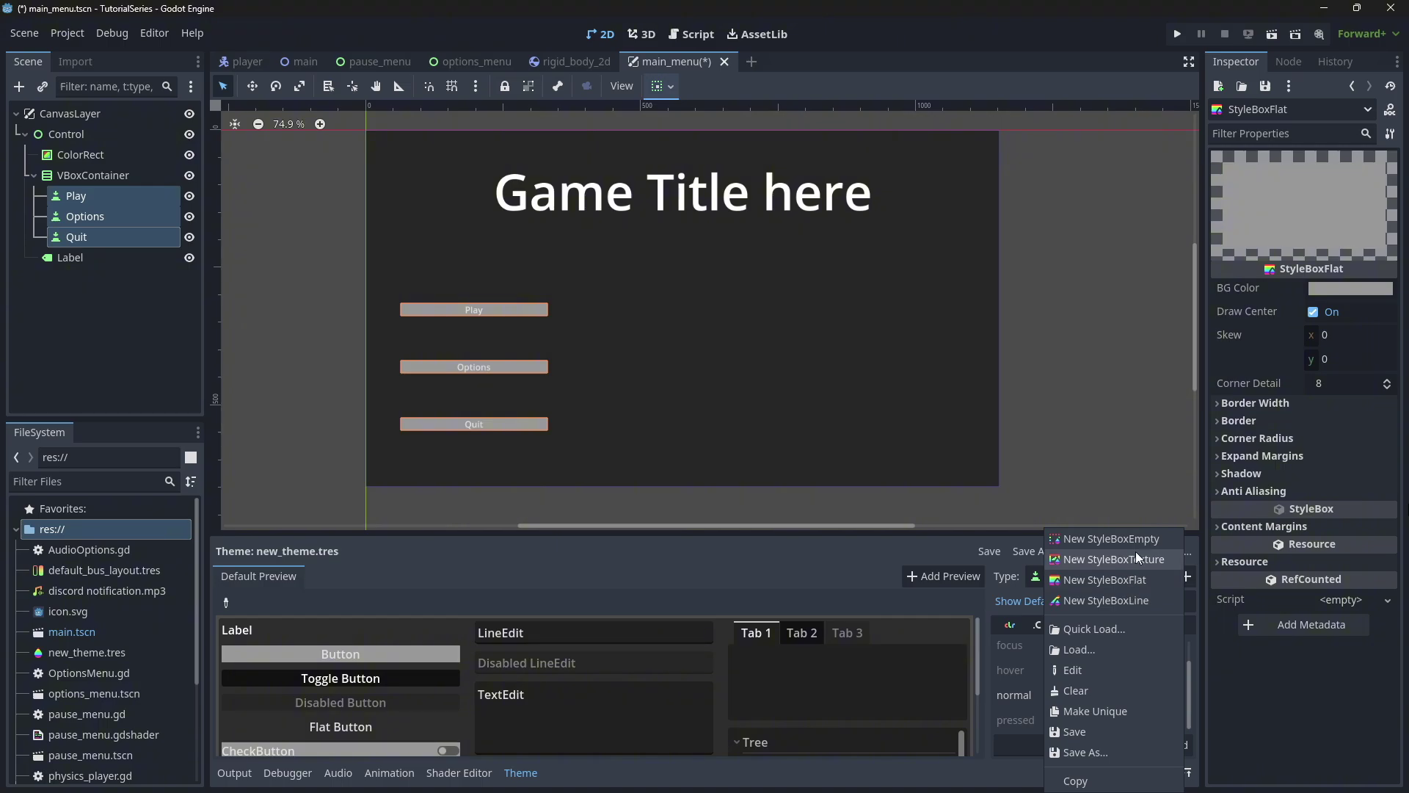
click(1107, 580)
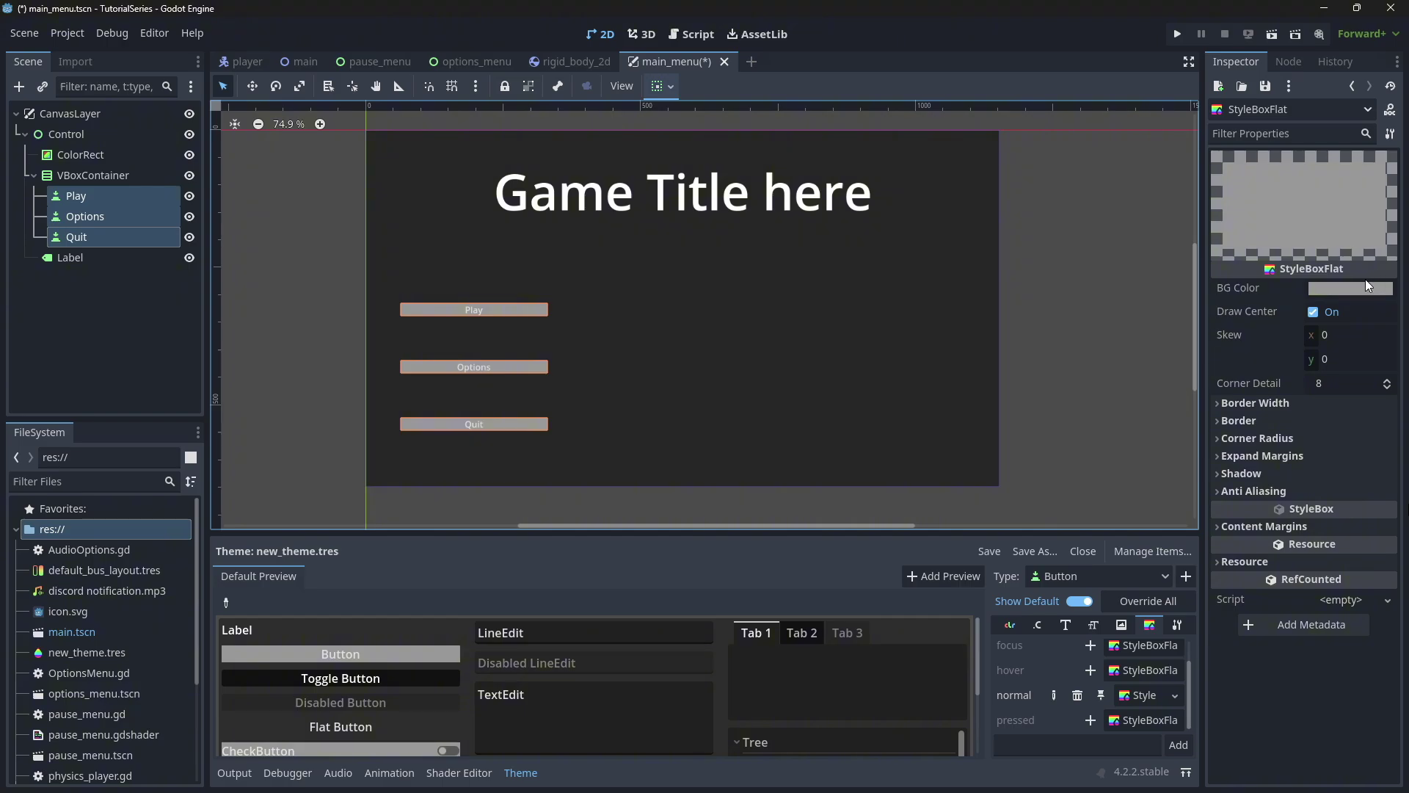
click(1332, 290)
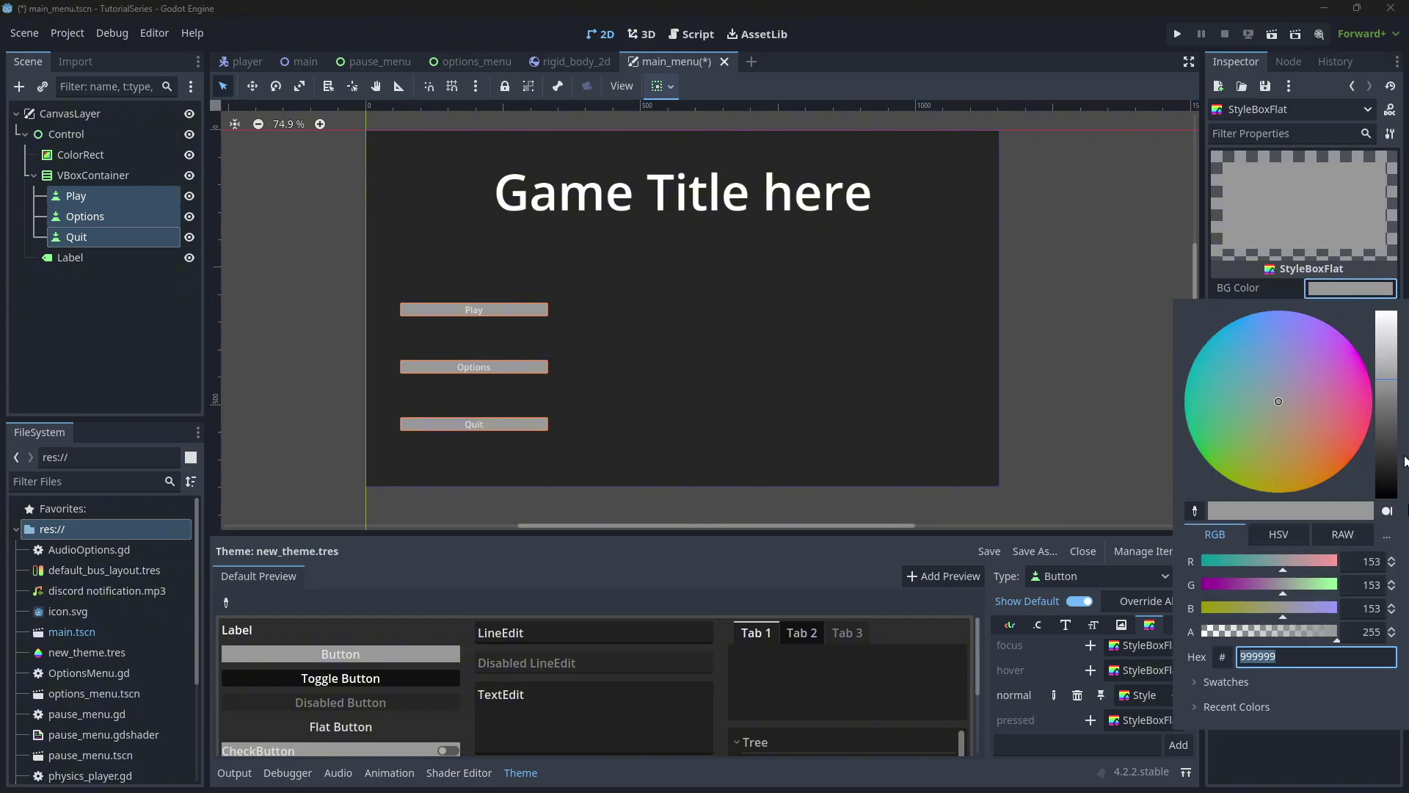
mouse_move(1382, 332)
mouse_down()
mouse_move(1386, 353)
mouse_move(1390, 334)
mouse_up()
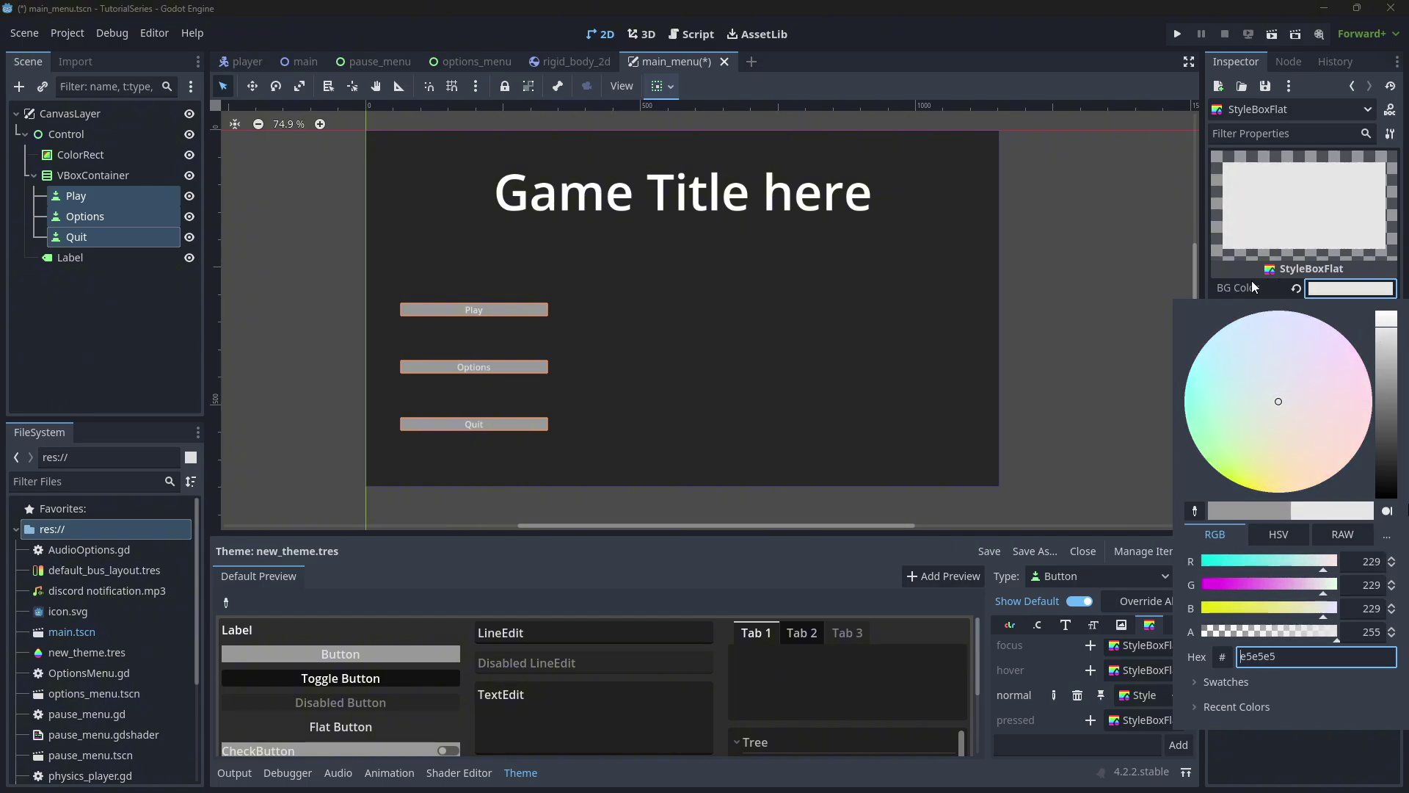
click(1325, 424)
Try border widths of 20 and 40 px and a 15 px corner radius, then reset the corners to 0.
drag(1325, 424, 1315, 433)
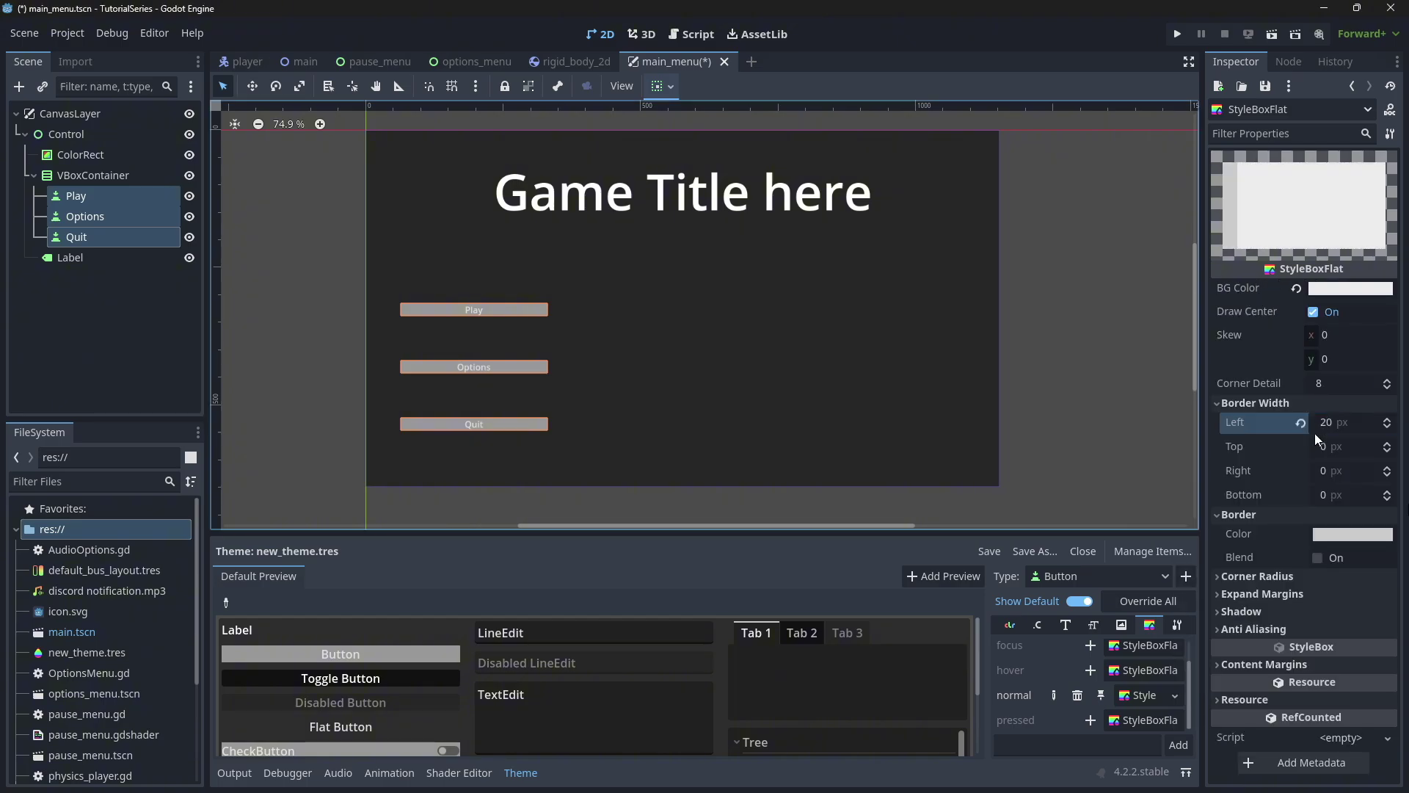
click(1319, 443)
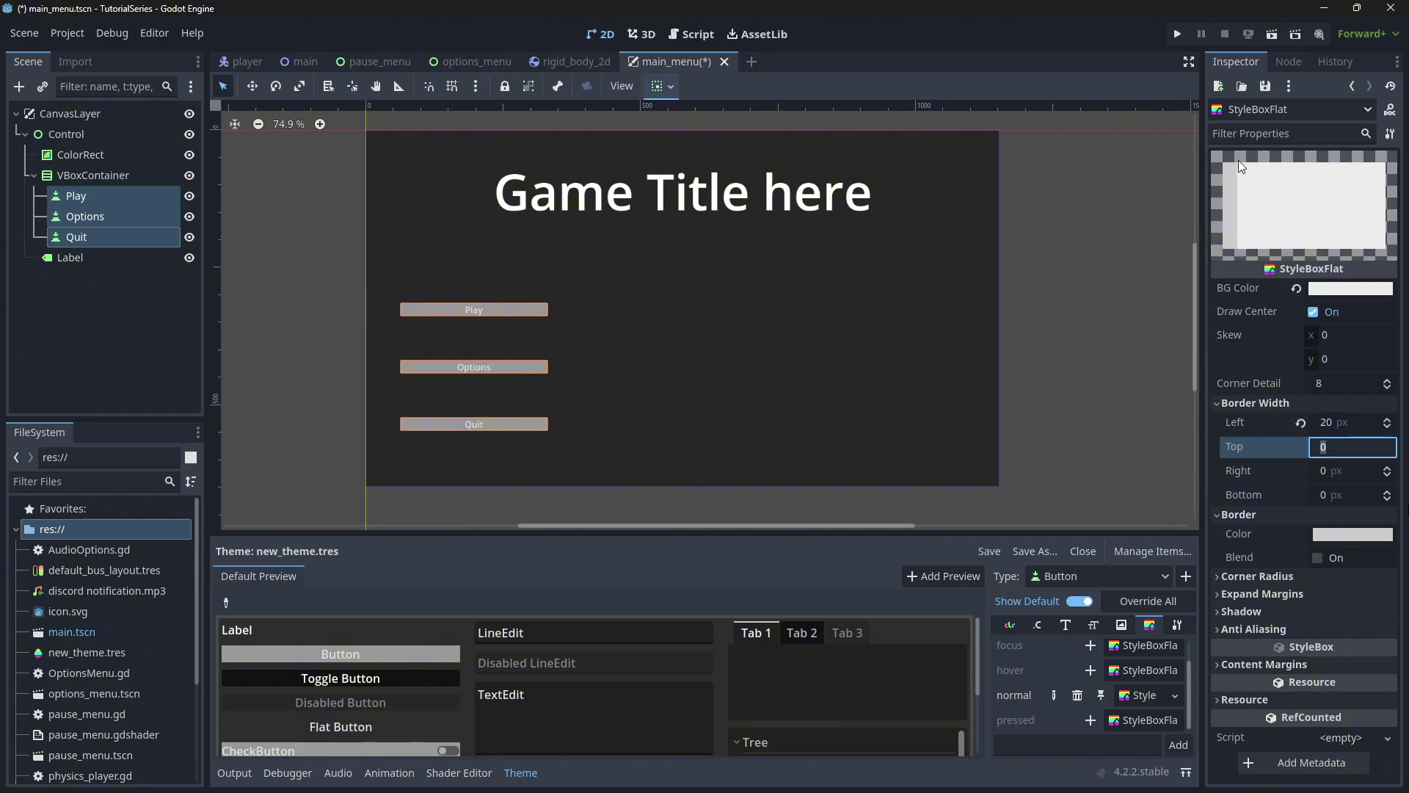
drag(1320, 463, 1354, 522)
click(1255, 403)
click(1257, 483)
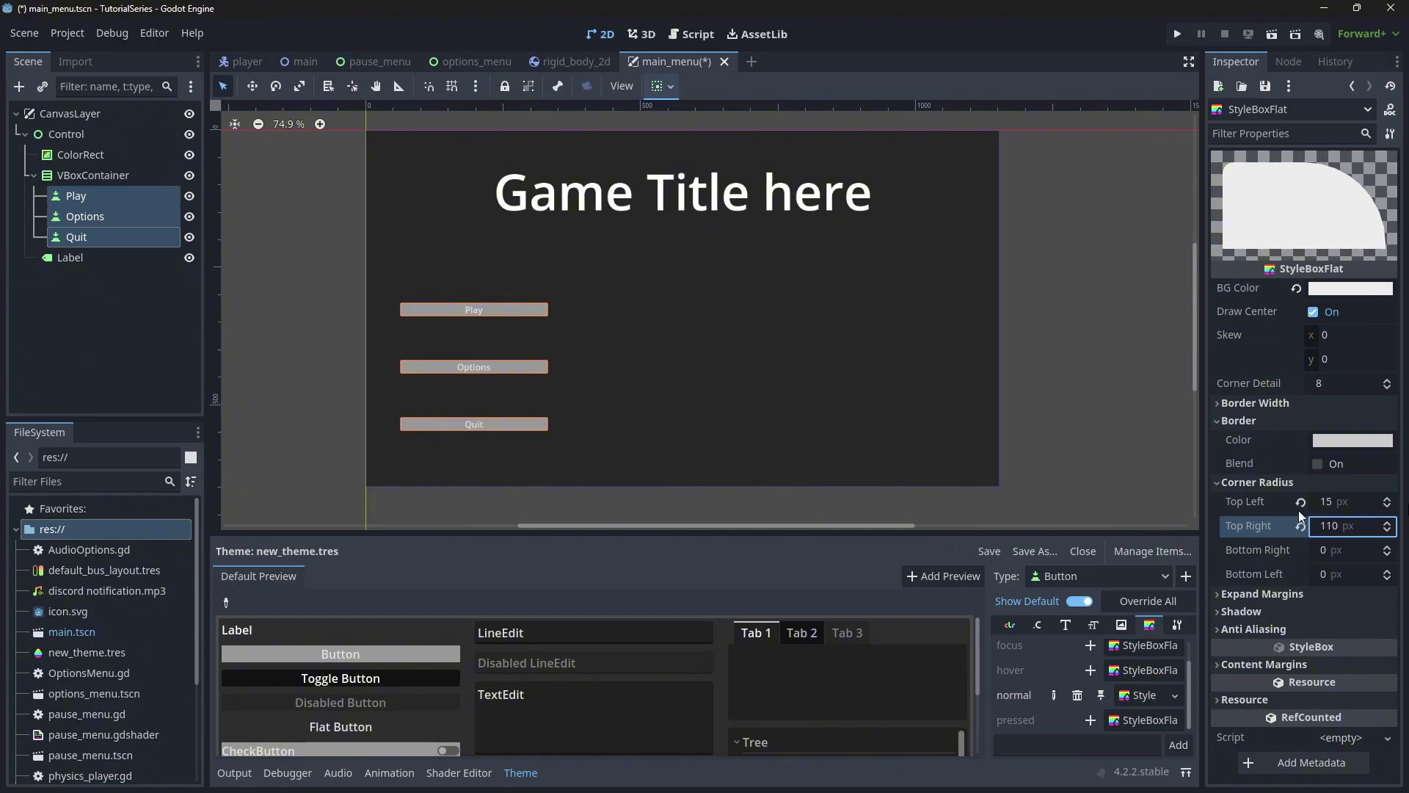
click(1300, 502)
click(1300, 526)
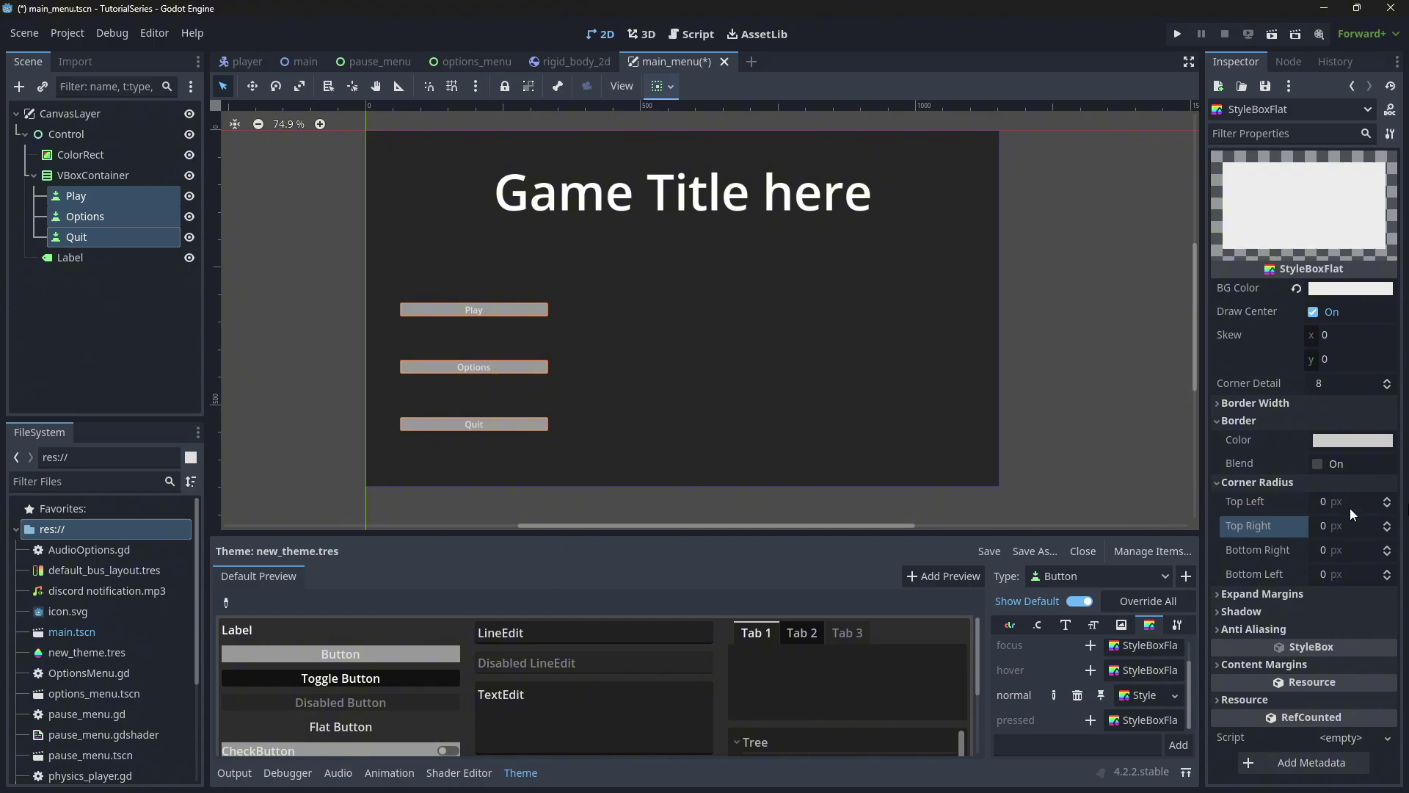
Set the Button font_color to dark 1d1d1d.
click(1010, 625)
click(1152, 647)
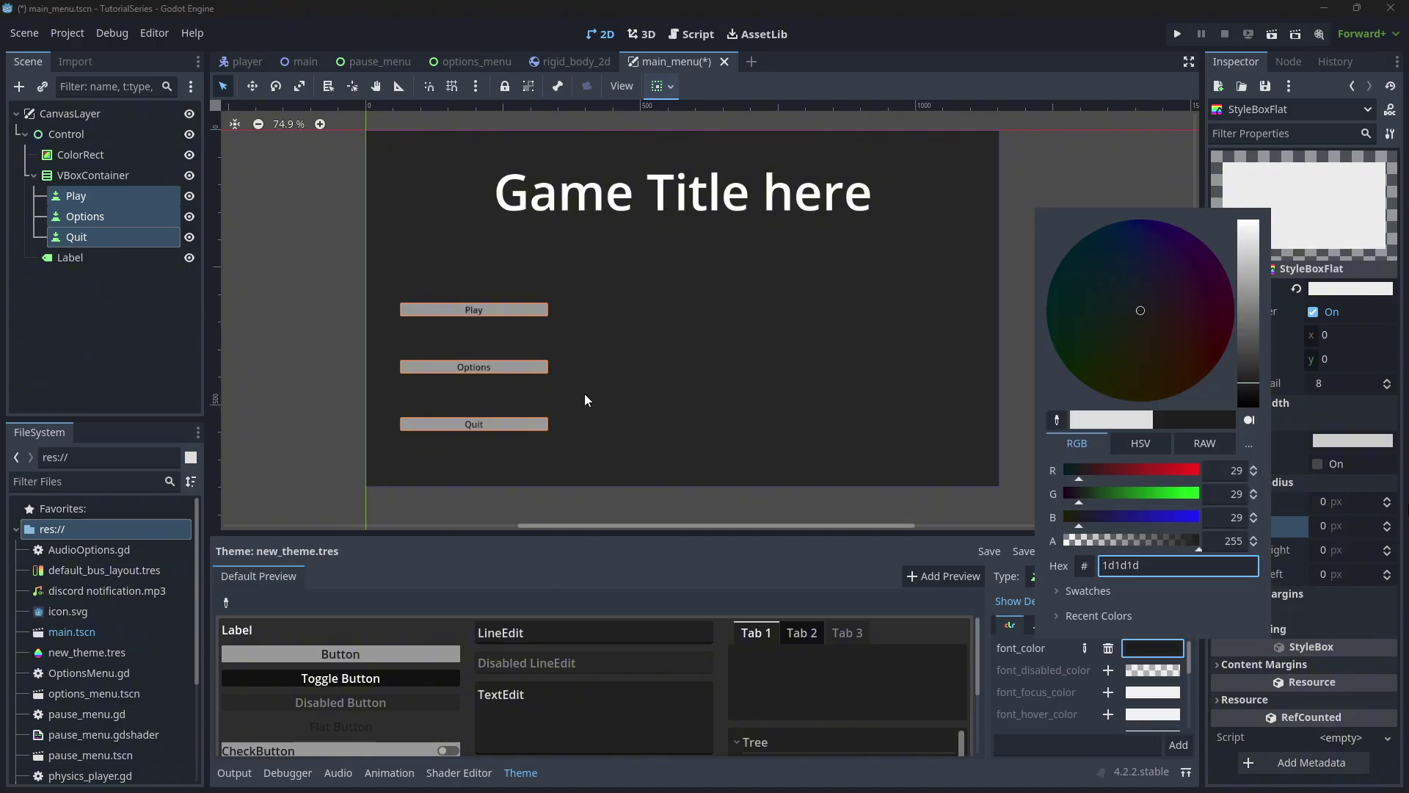
click(1010, 652)
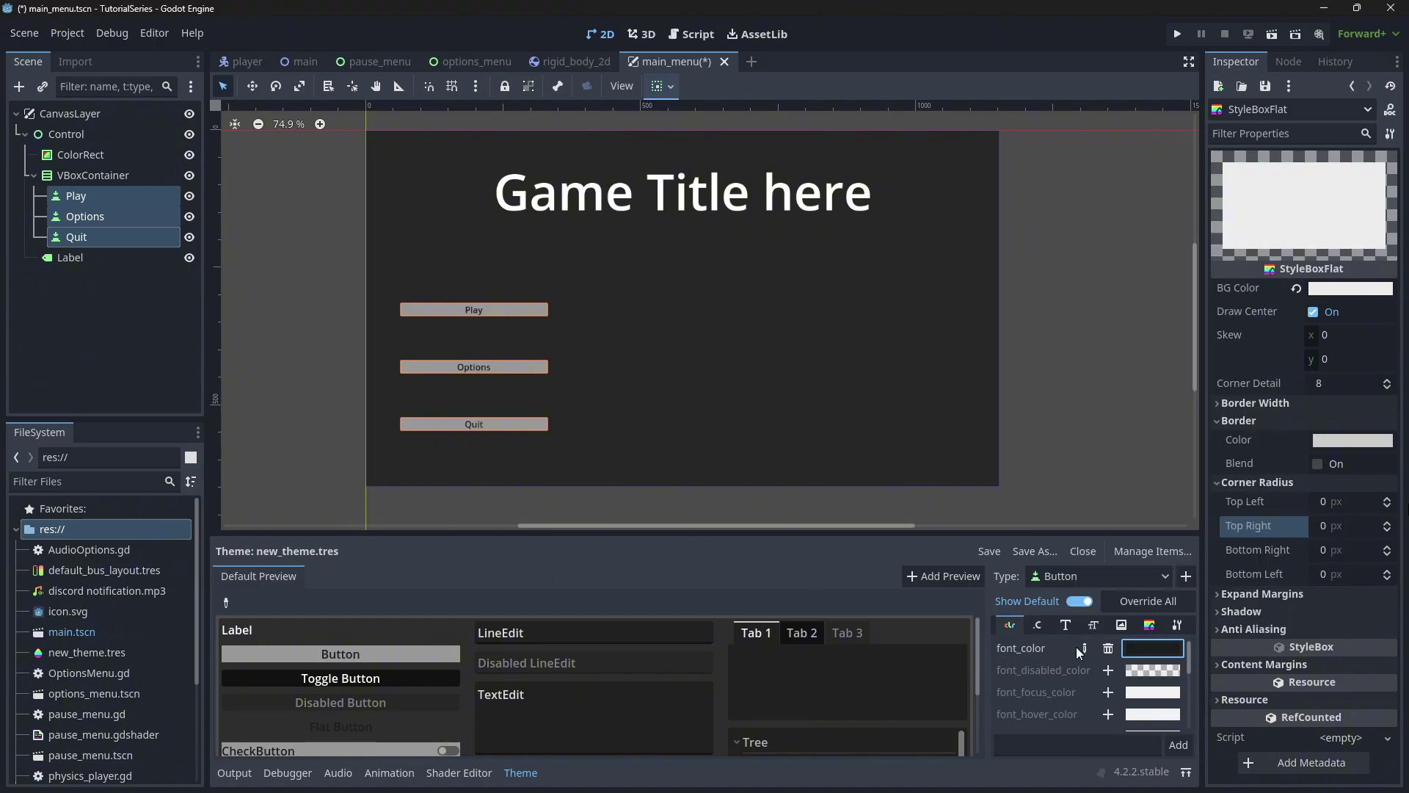
scroll(1117, 680, down, 5)
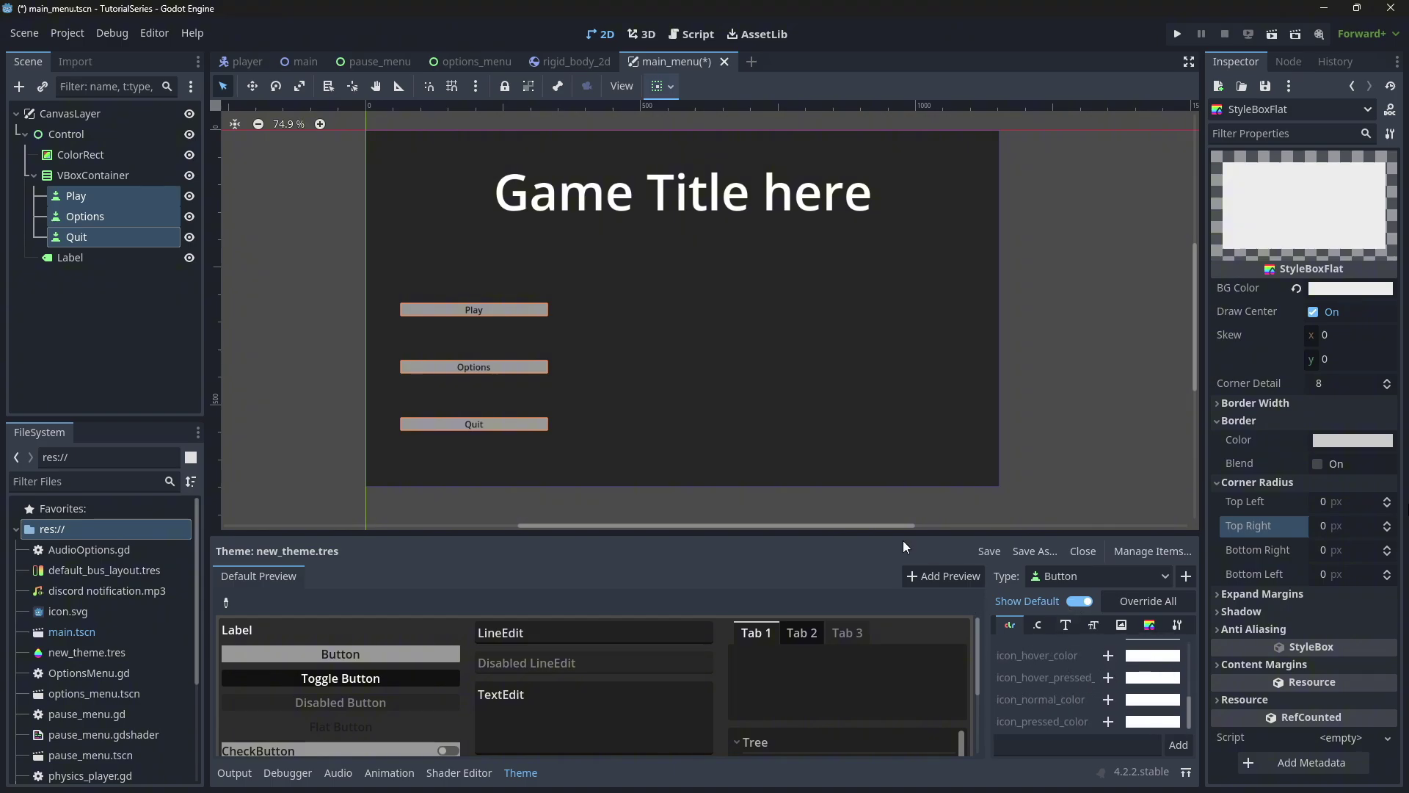
scroll(645, 381, up, 2)
scroll(502, 373, down, 1)
scroll(440, 388, down, 2)
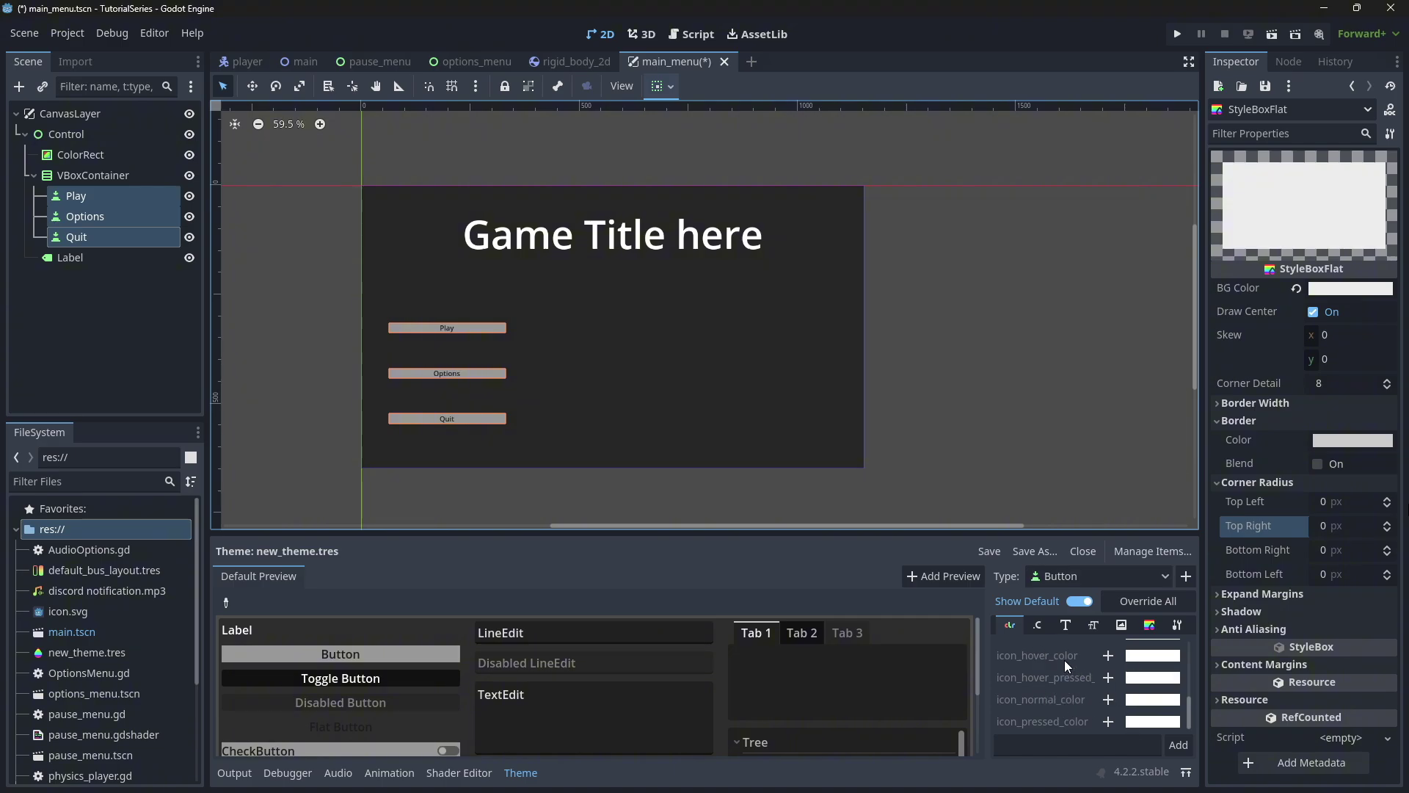
Save the theme, then attach a new res://main_menu.gd script to the CanvasLayer root.
click(989, 551)
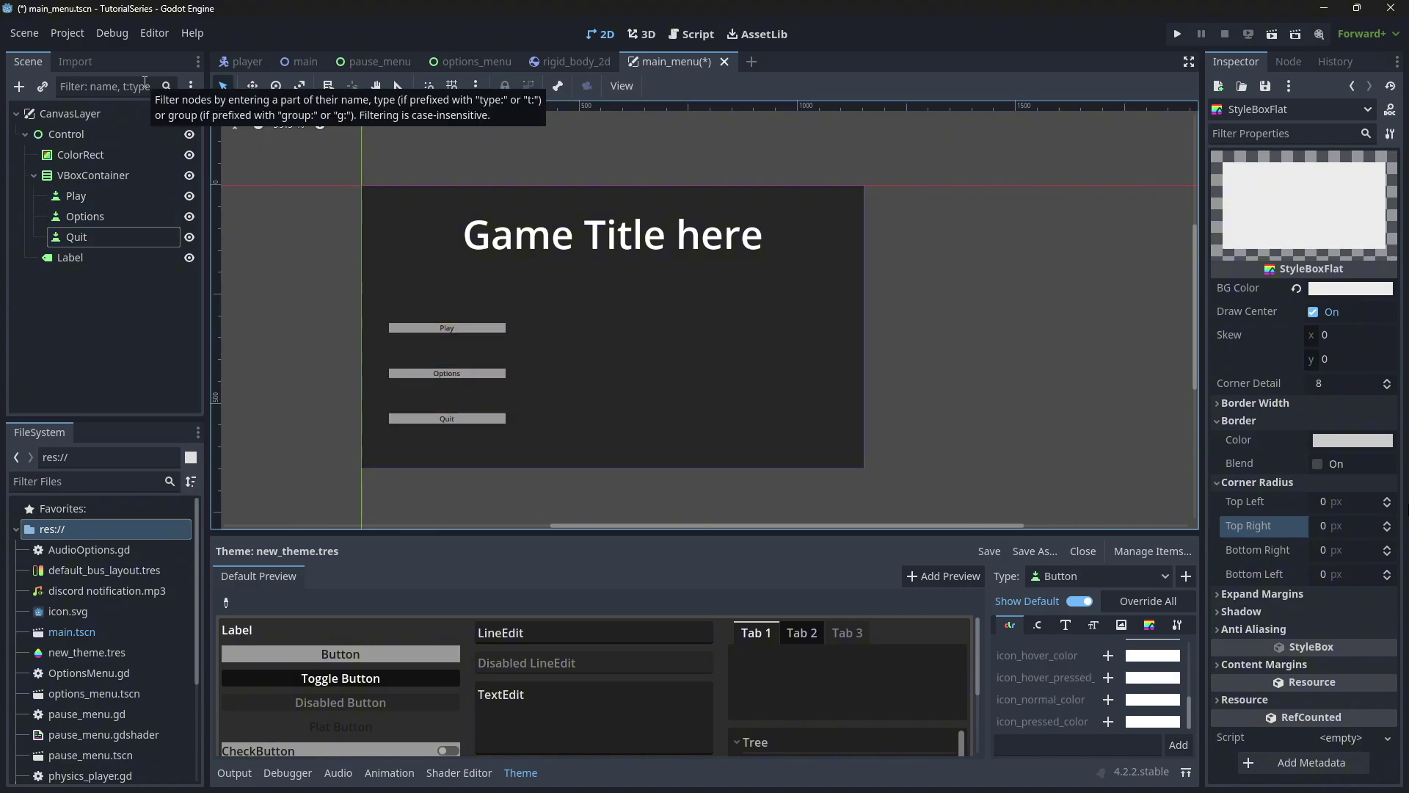
click(76, 196)
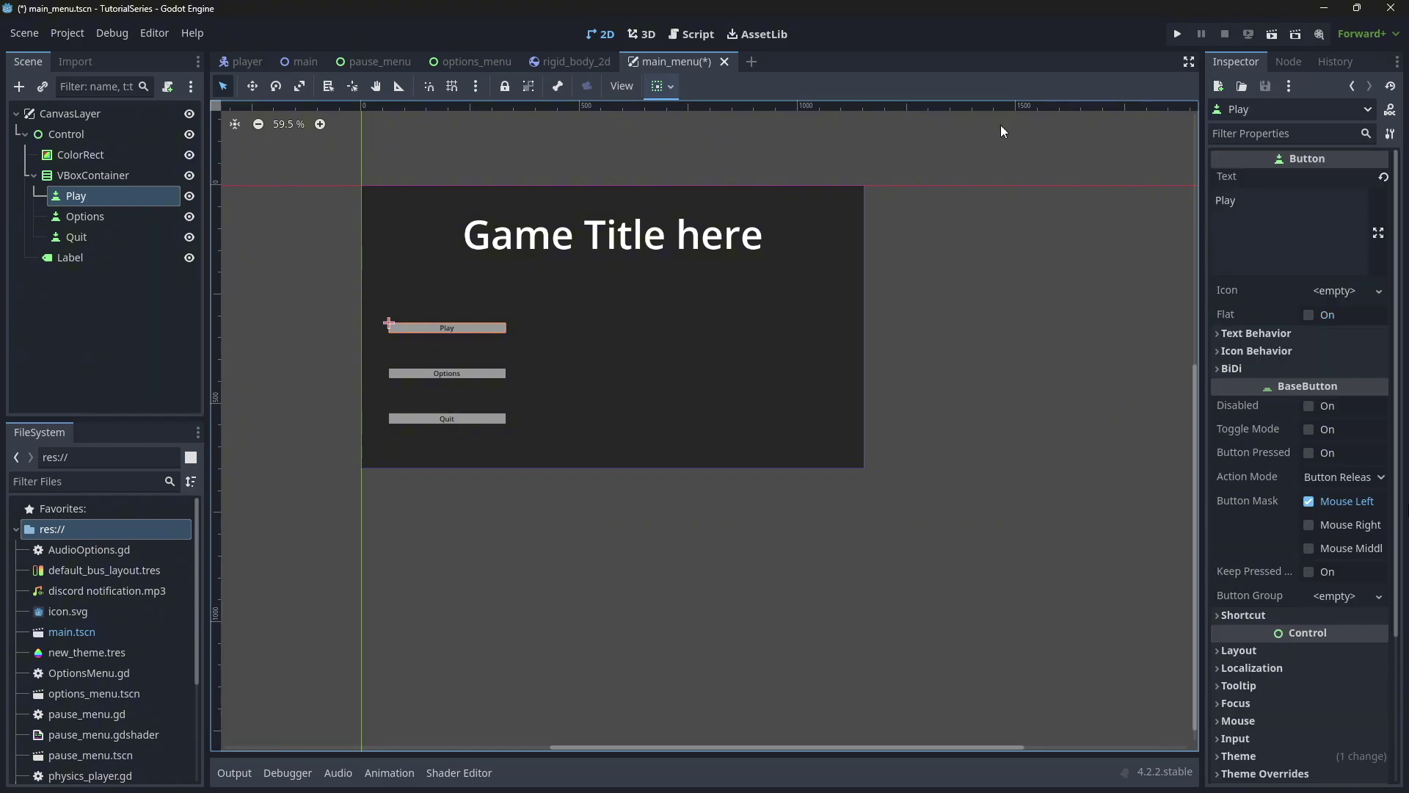
click(1289, 62)
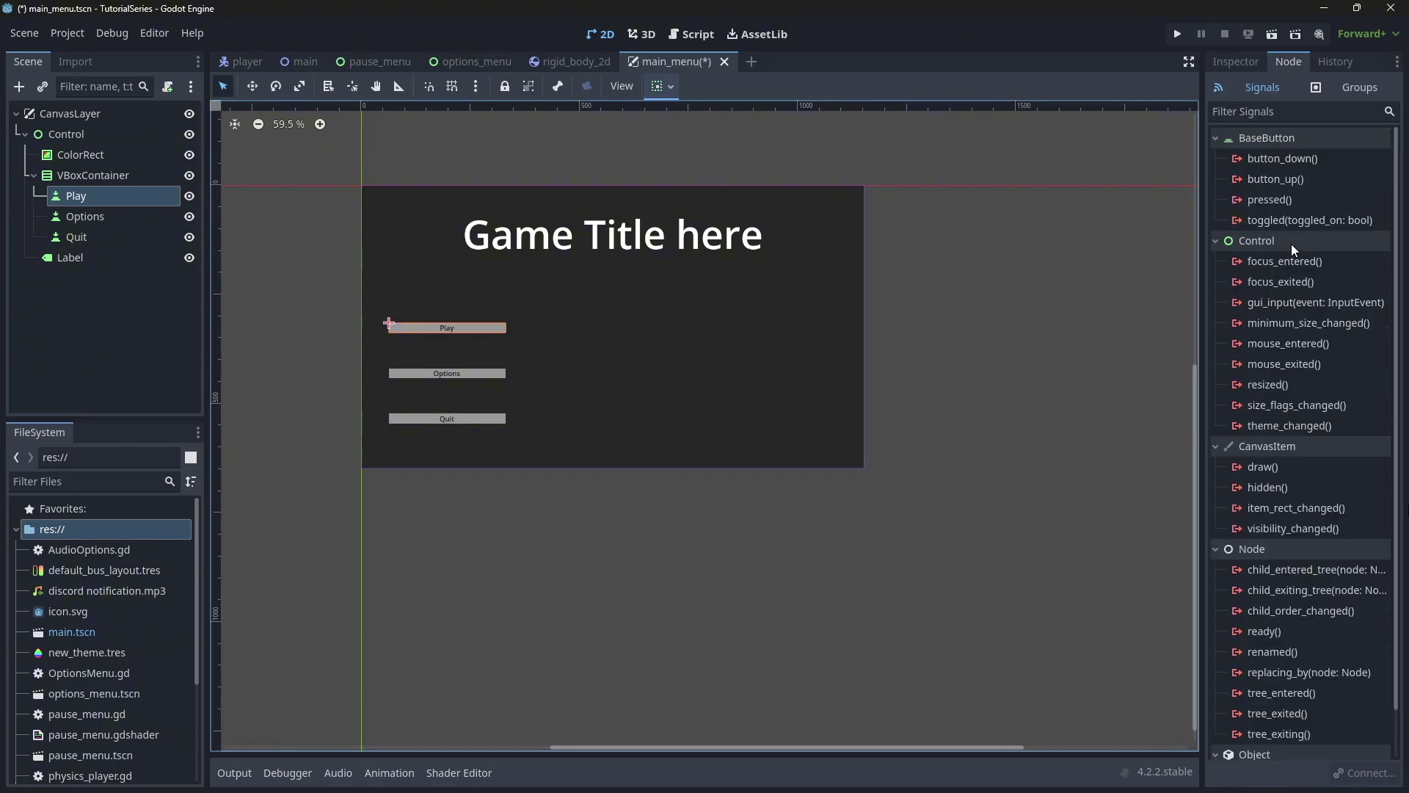
click(129, 113)
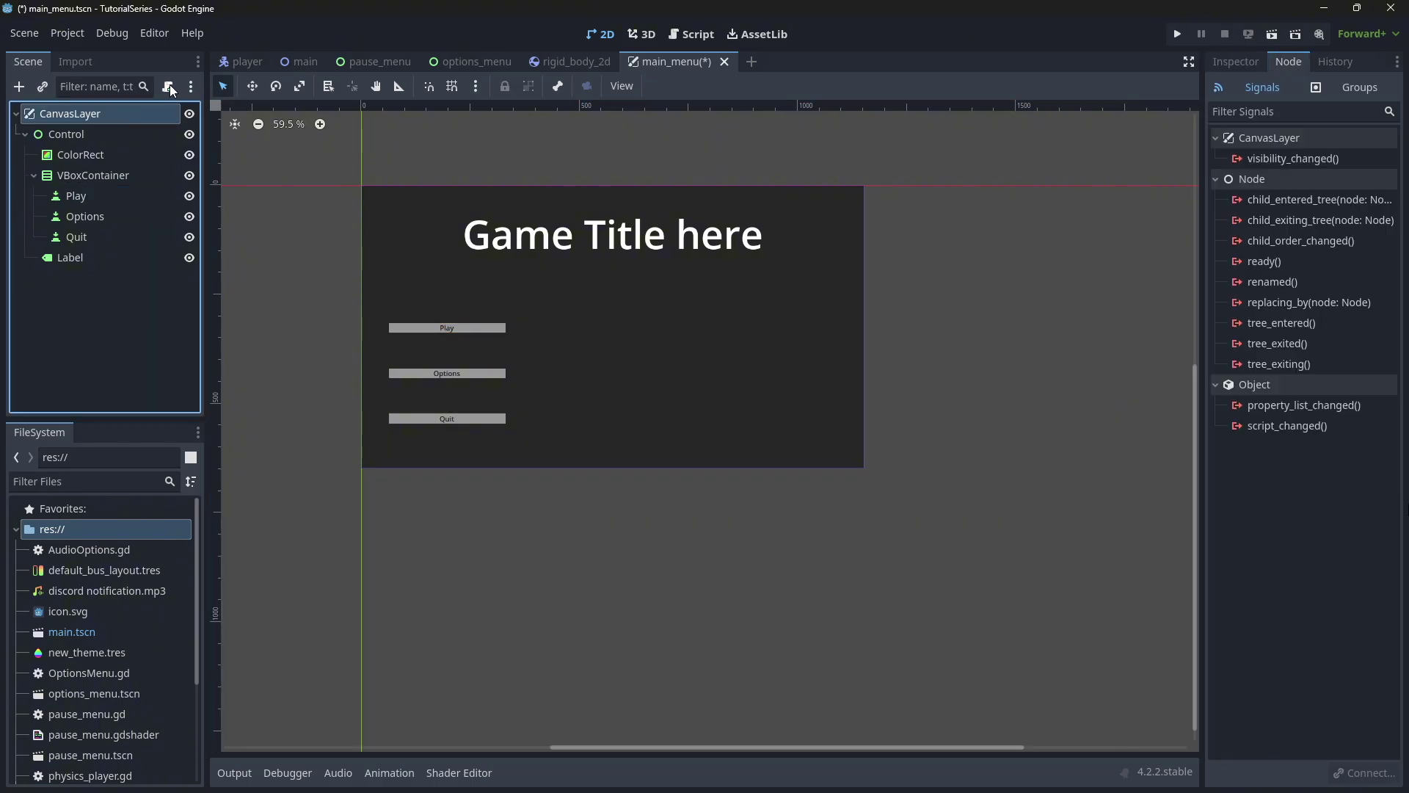
click(169, 87)
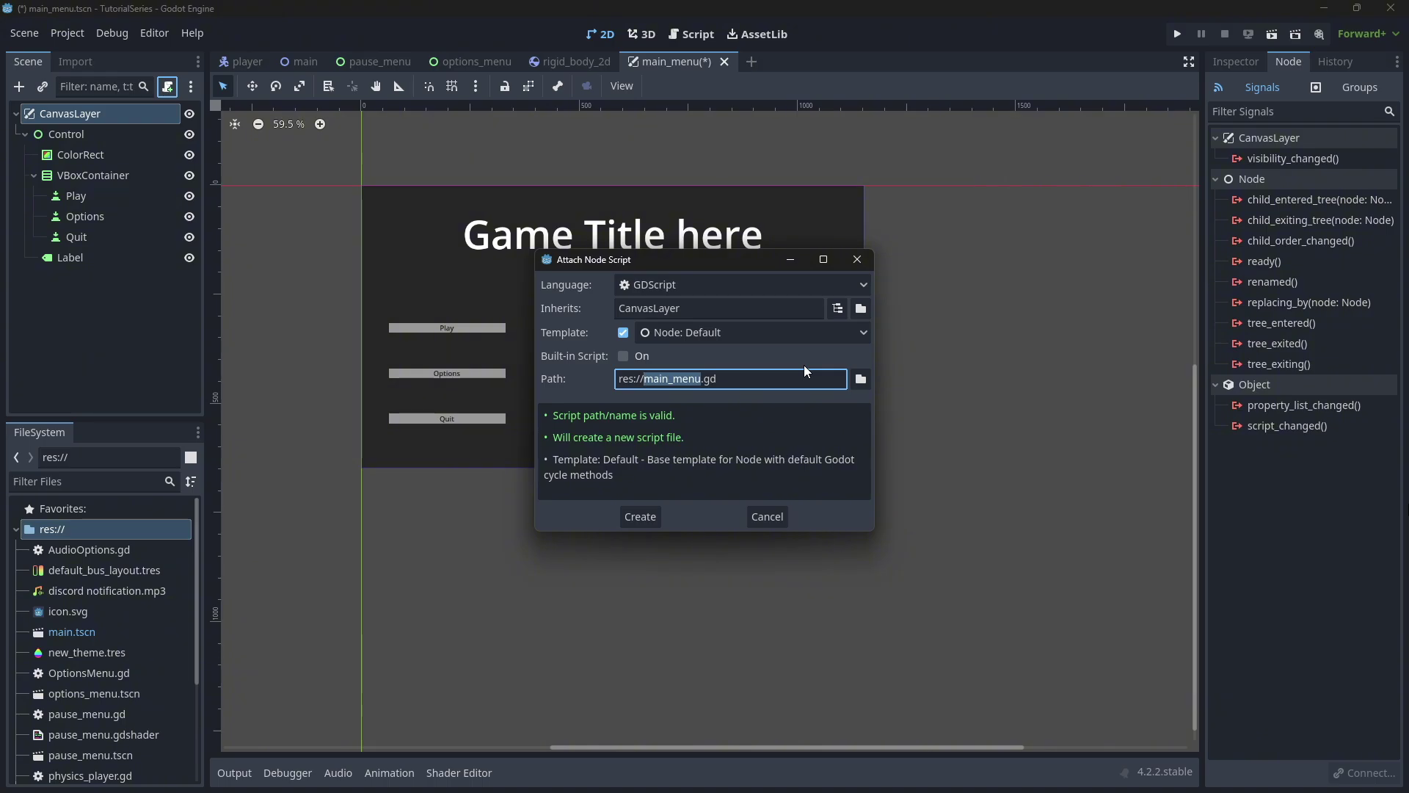
key(Return)
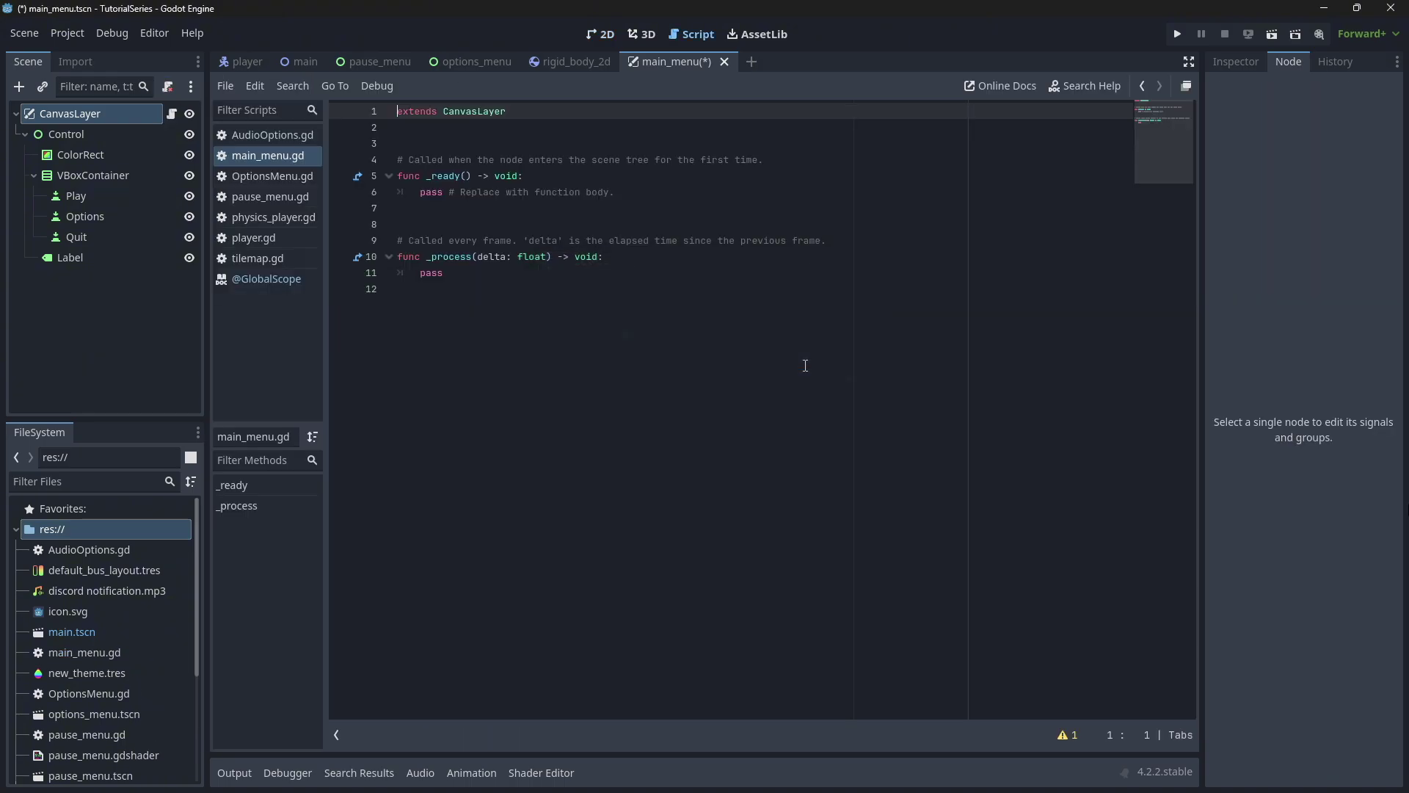
Connect the pressed() signals of Play, Options and Quit to new handlers in main_menu.gd.
click(86, 132)
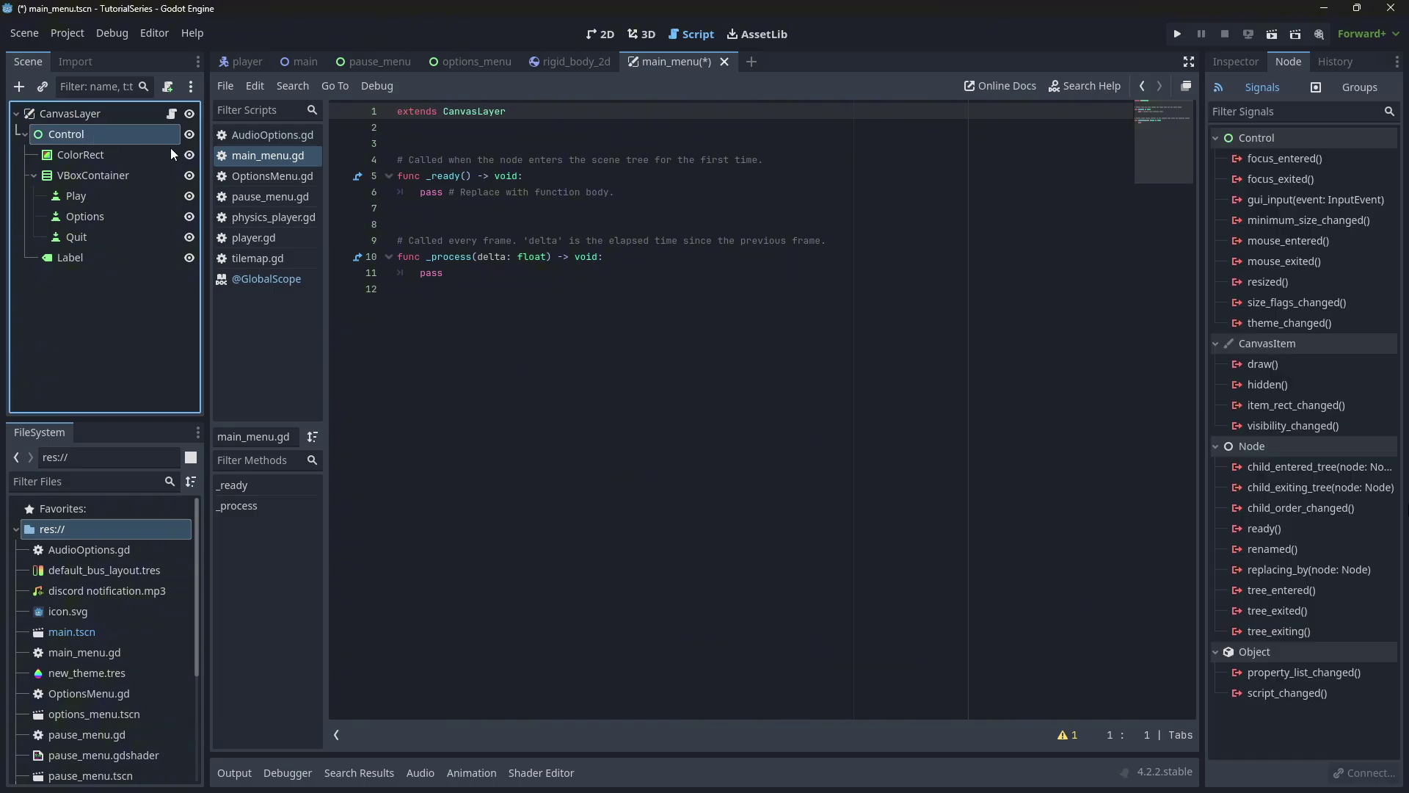
click(76, 195)
double_click(1275, 200)
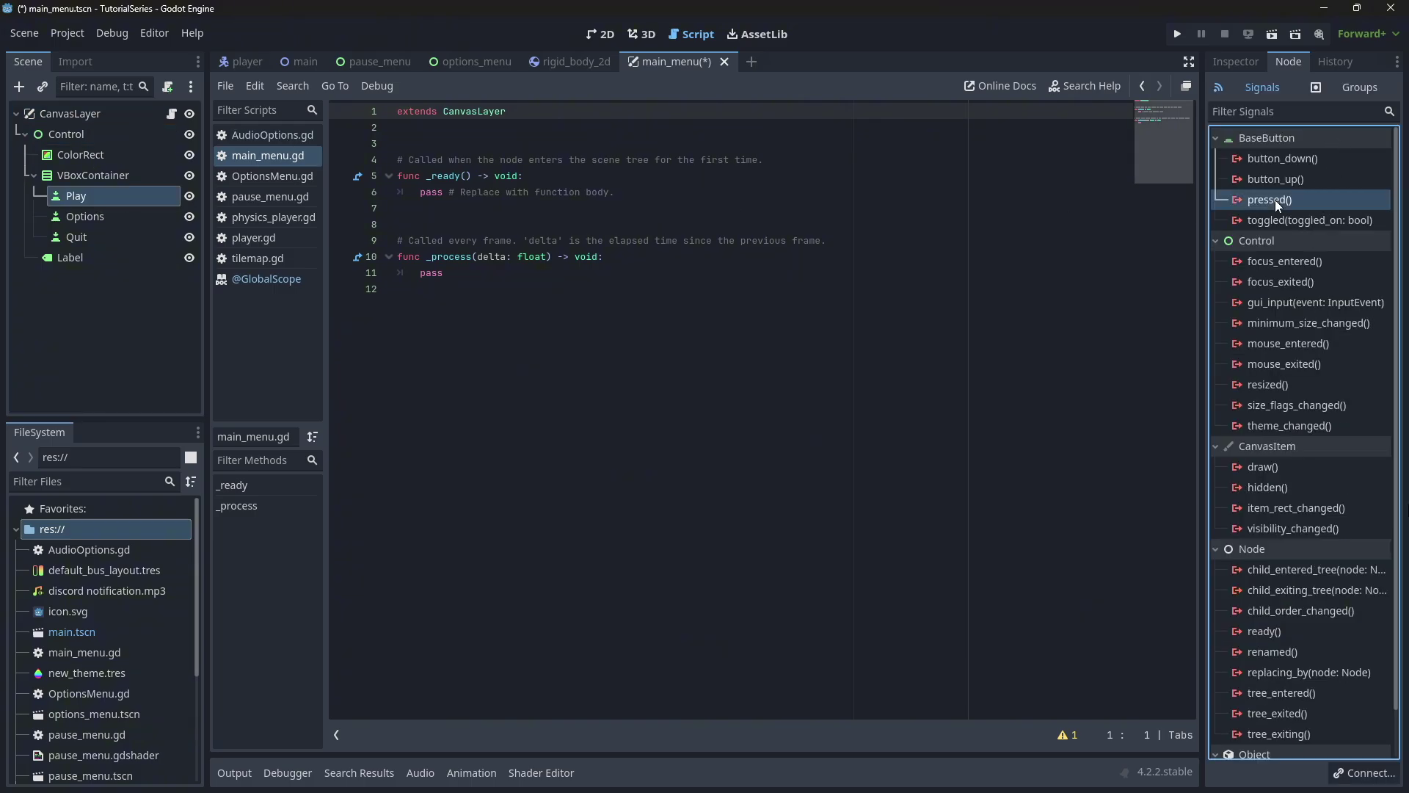
key(Return)
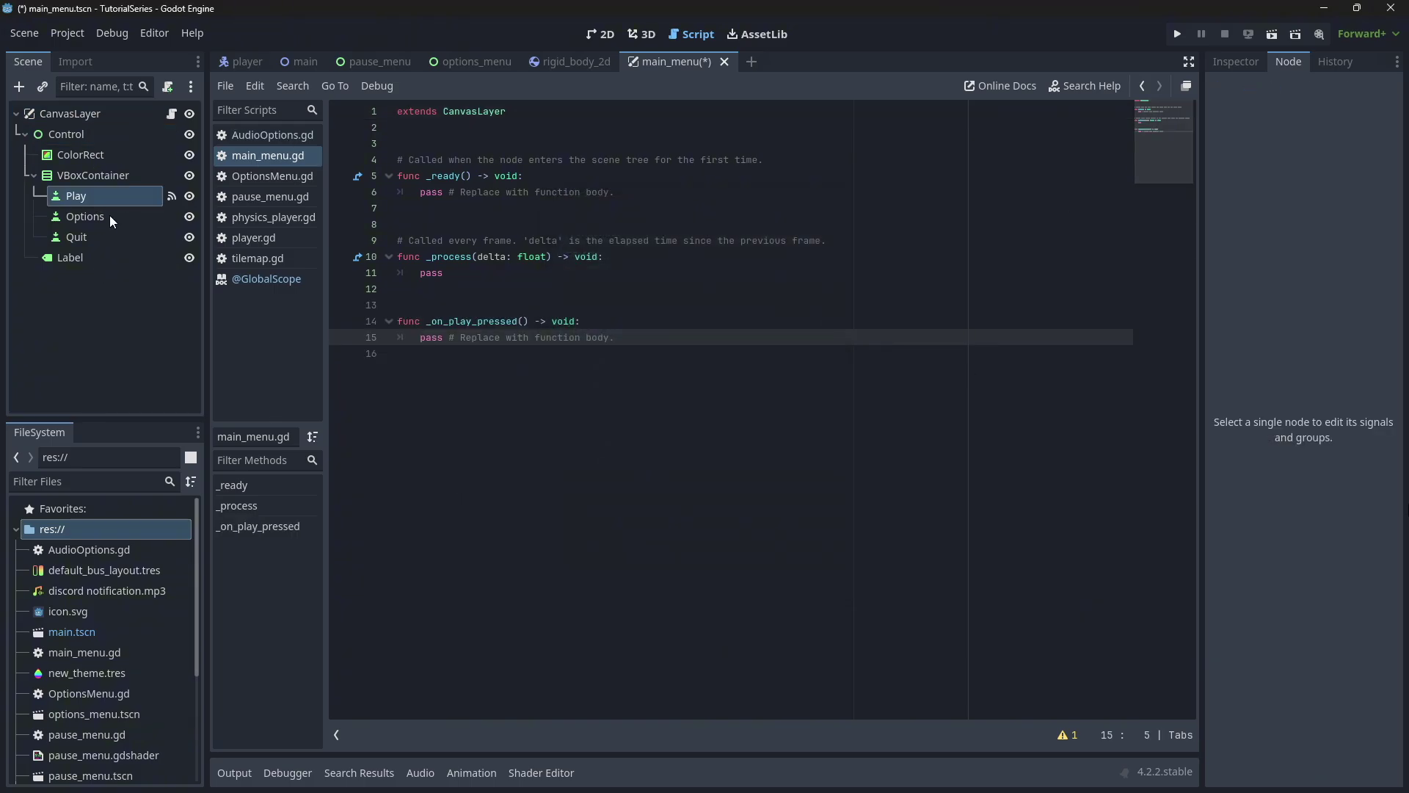
click(108, 215)
double_click(1270, 200)
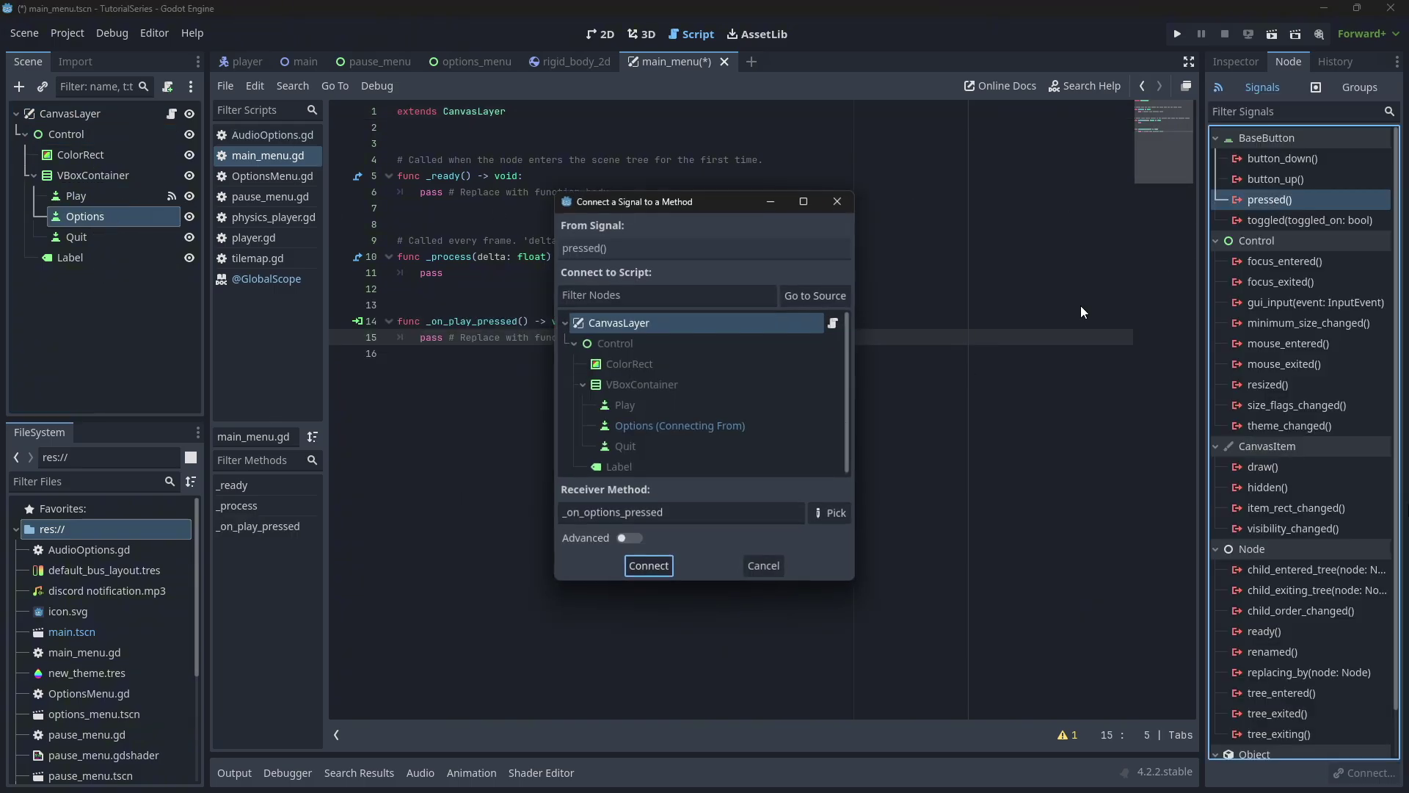
click(646, 566)
click(119, 237)
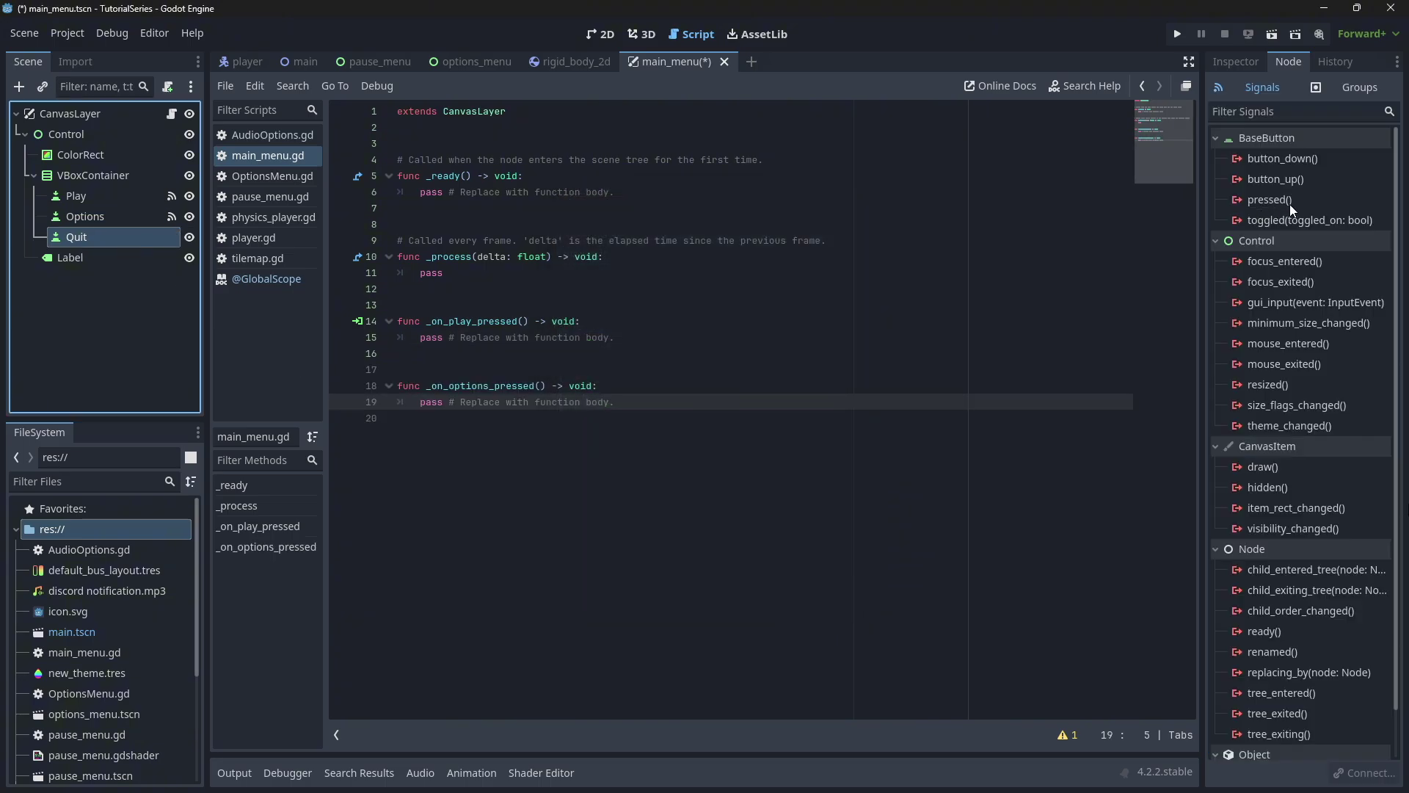
double_click(1285, 200)
click(649, 566)
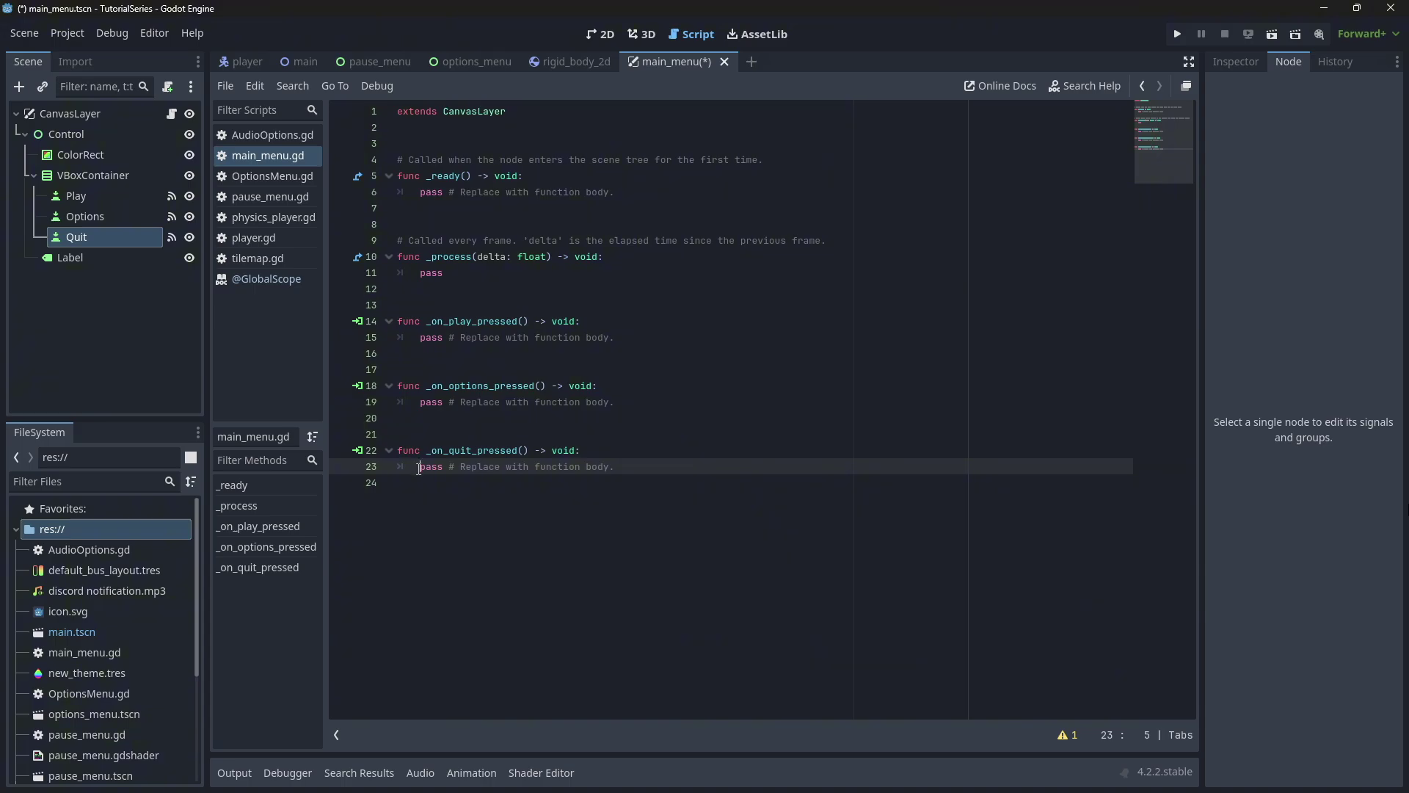
Replace the pass stub in _on_quit_pressed with get_tree().quit().
drag(420, 466, 726, 463)
key(BackSpace)
text(get_tree())
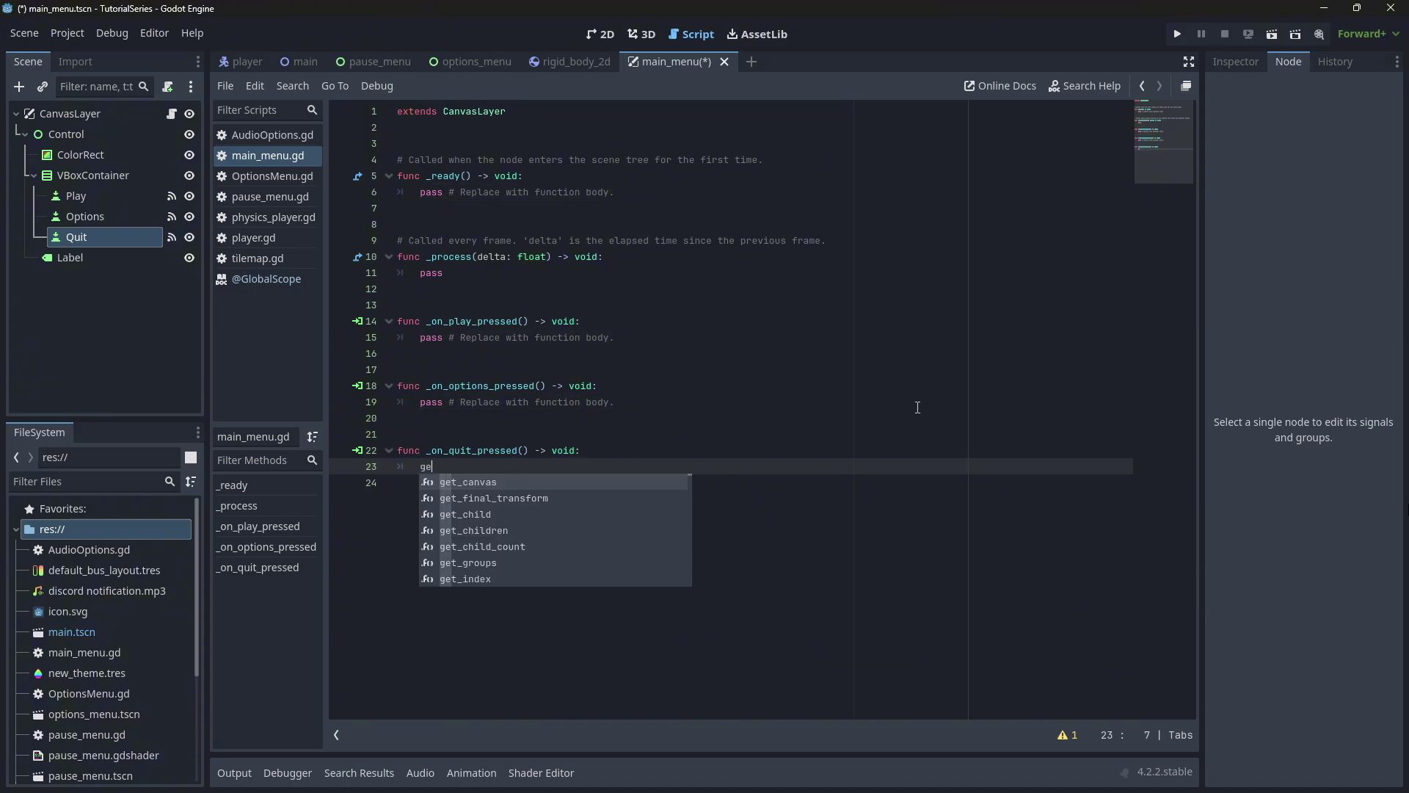
key(Return)
text(.quit())
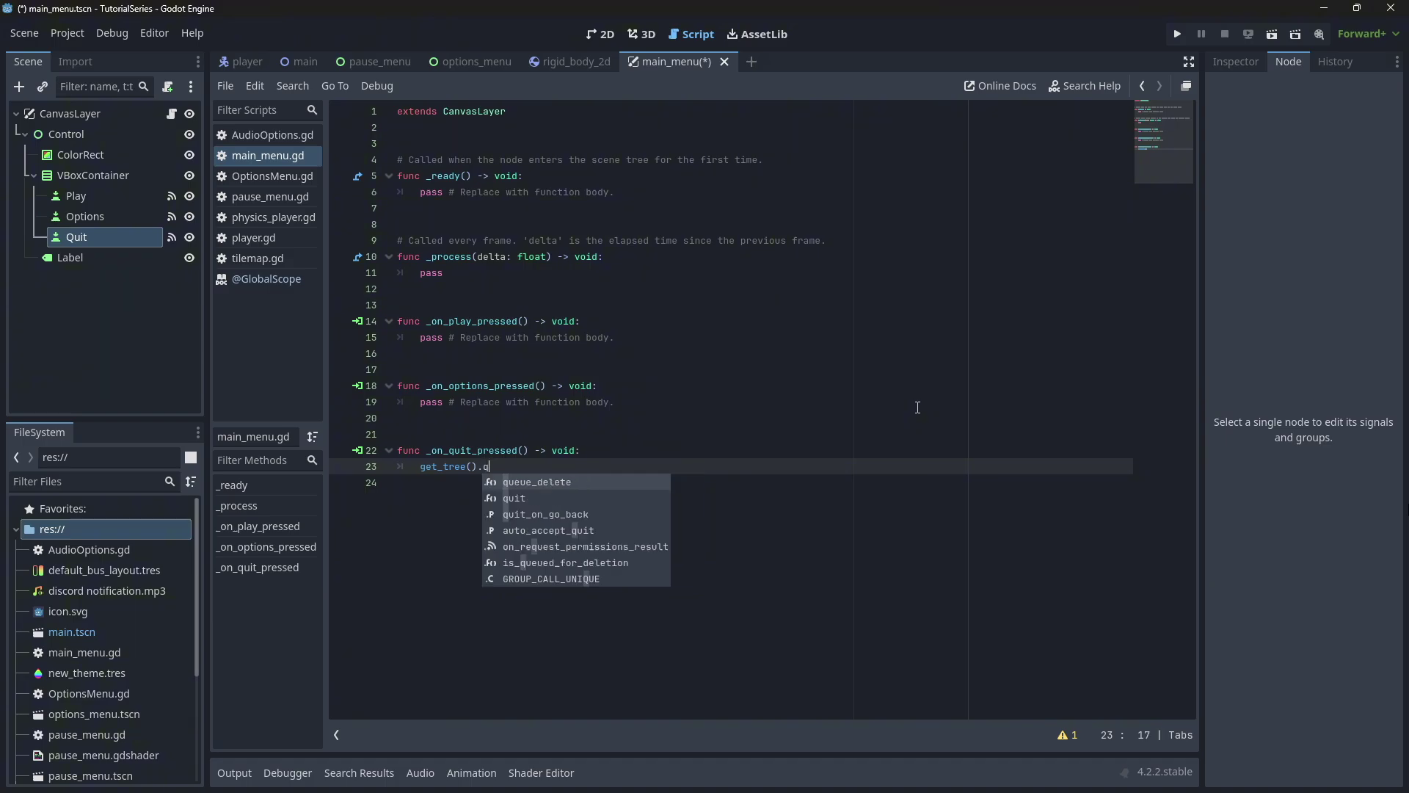
key(Return)
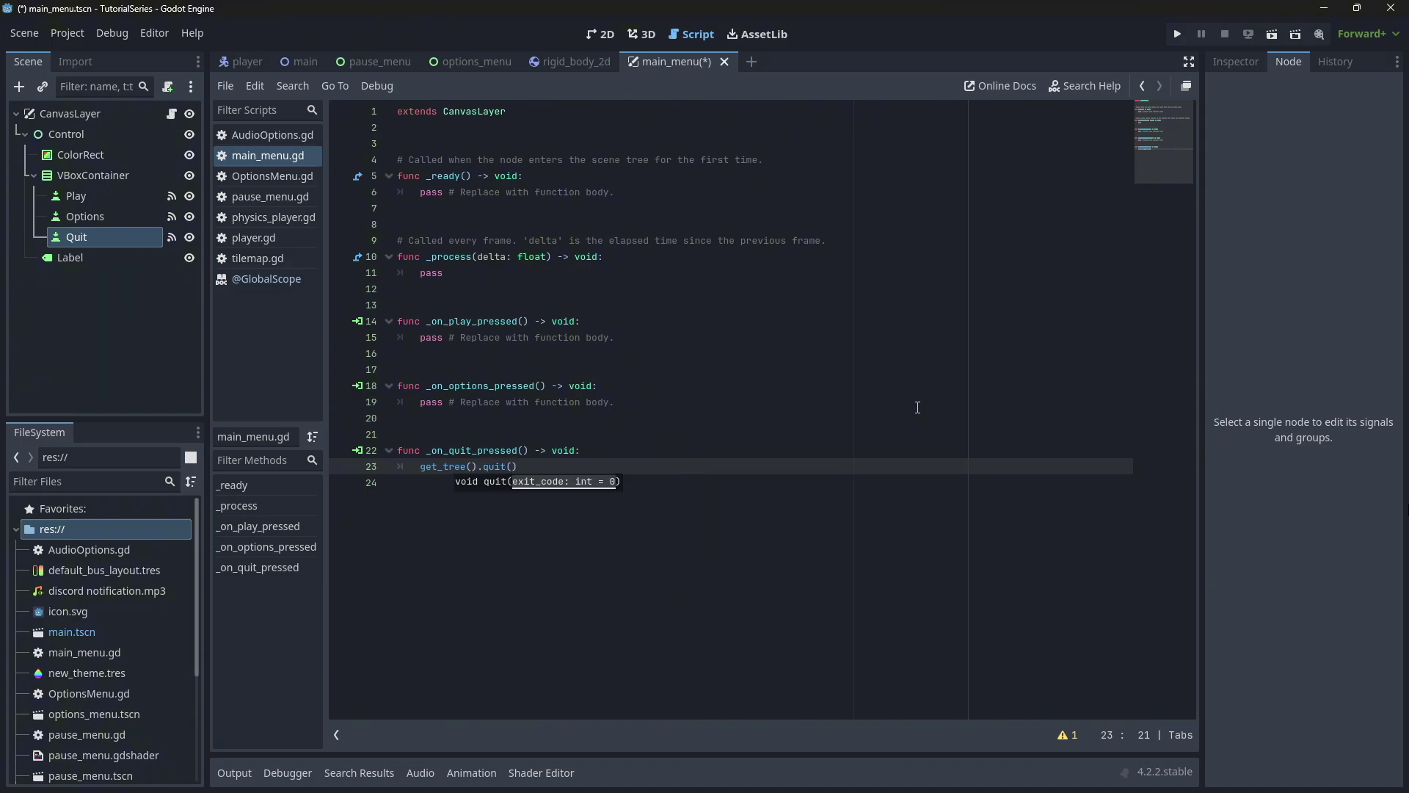
drag(620, 401, 411, 401)
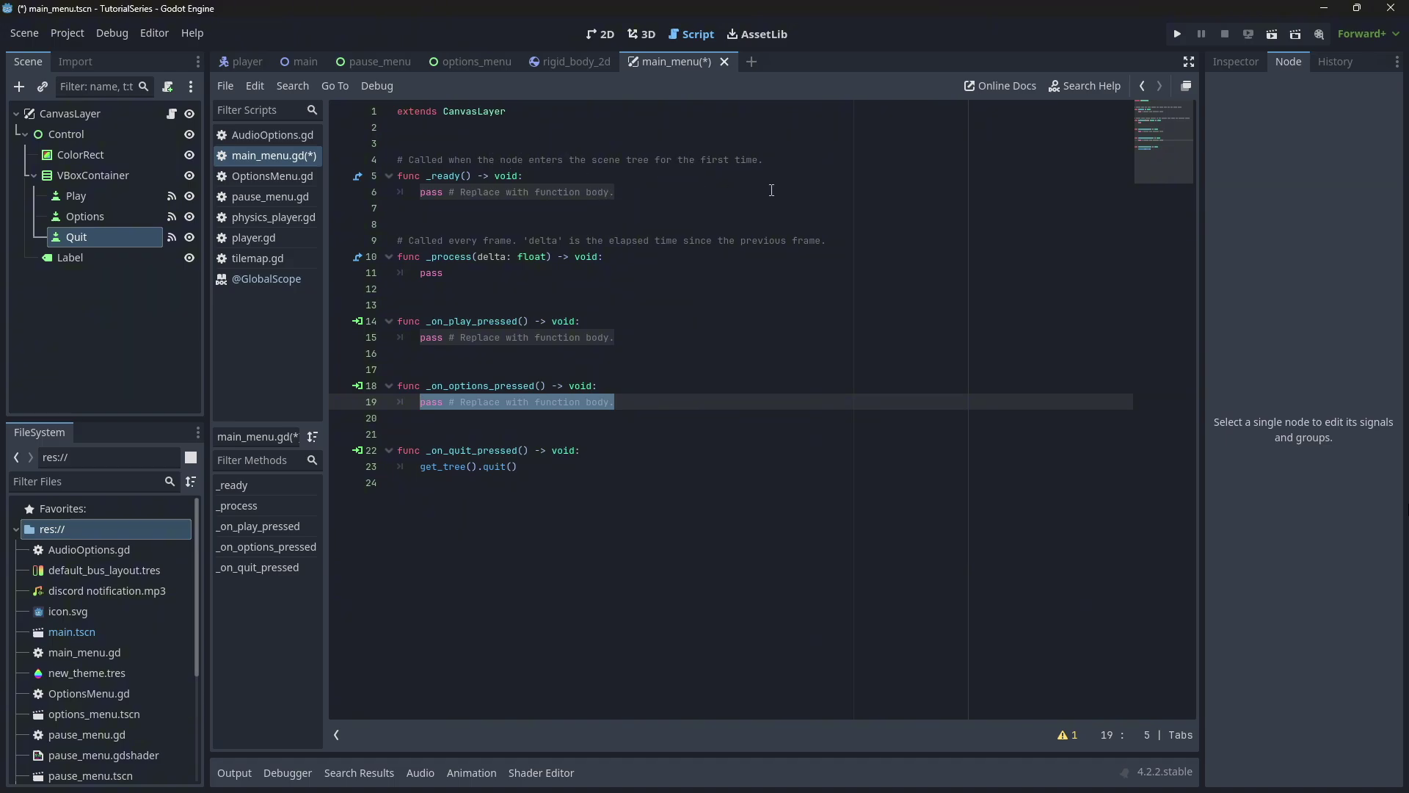
click(419, 338)
Type a throwaway preload test line near the top of main_menu.gd, then delete it.
click(734, 144)
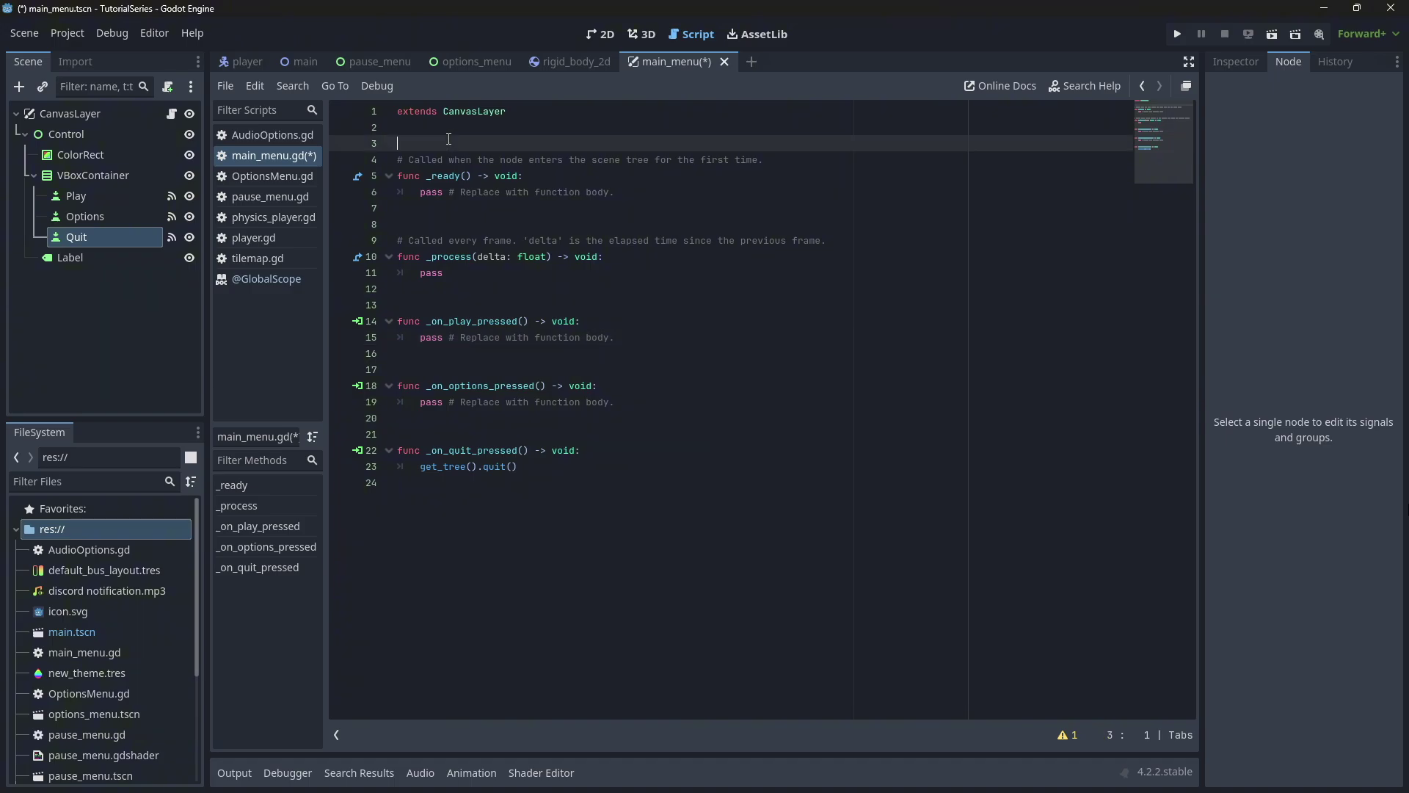
key(Return)
key(Up)
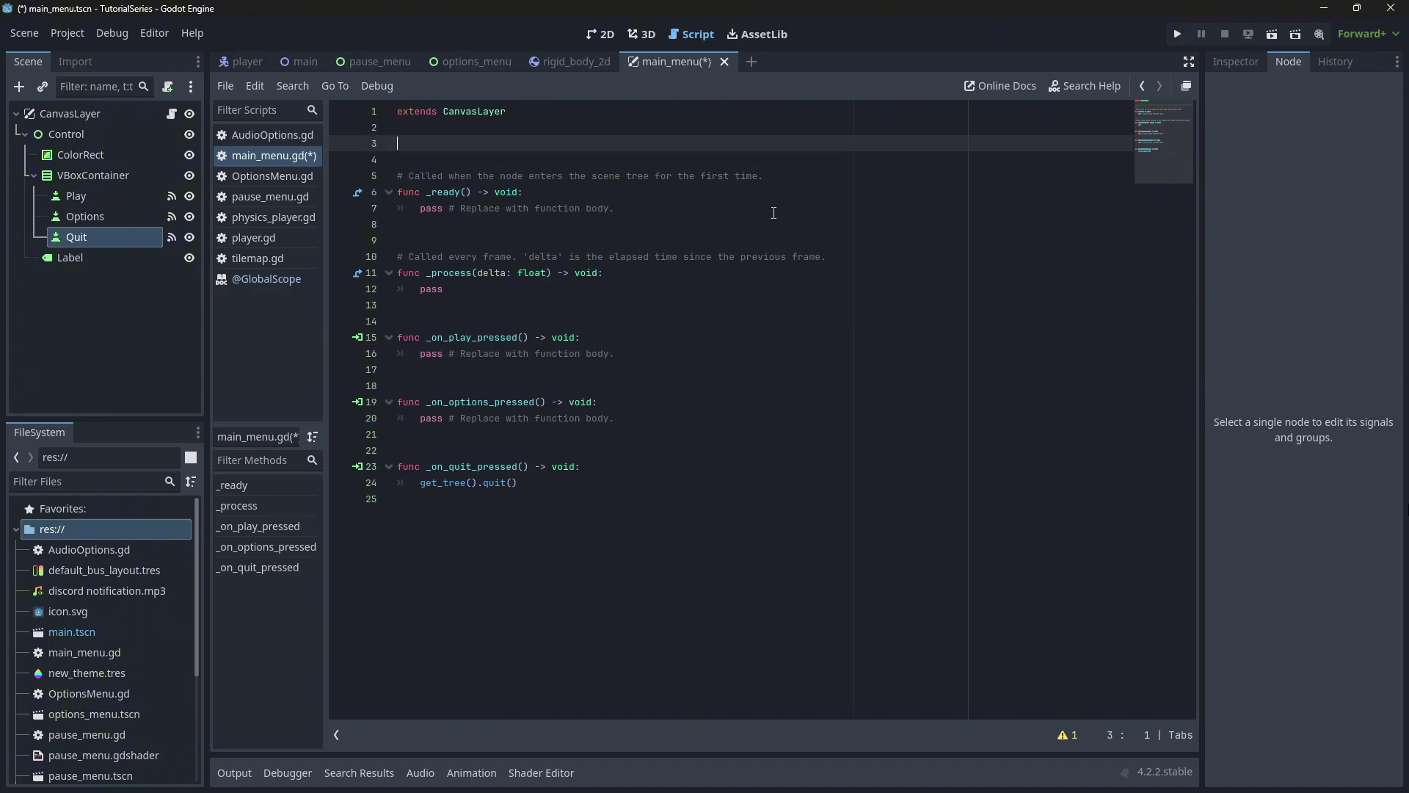
text(eouhef =)
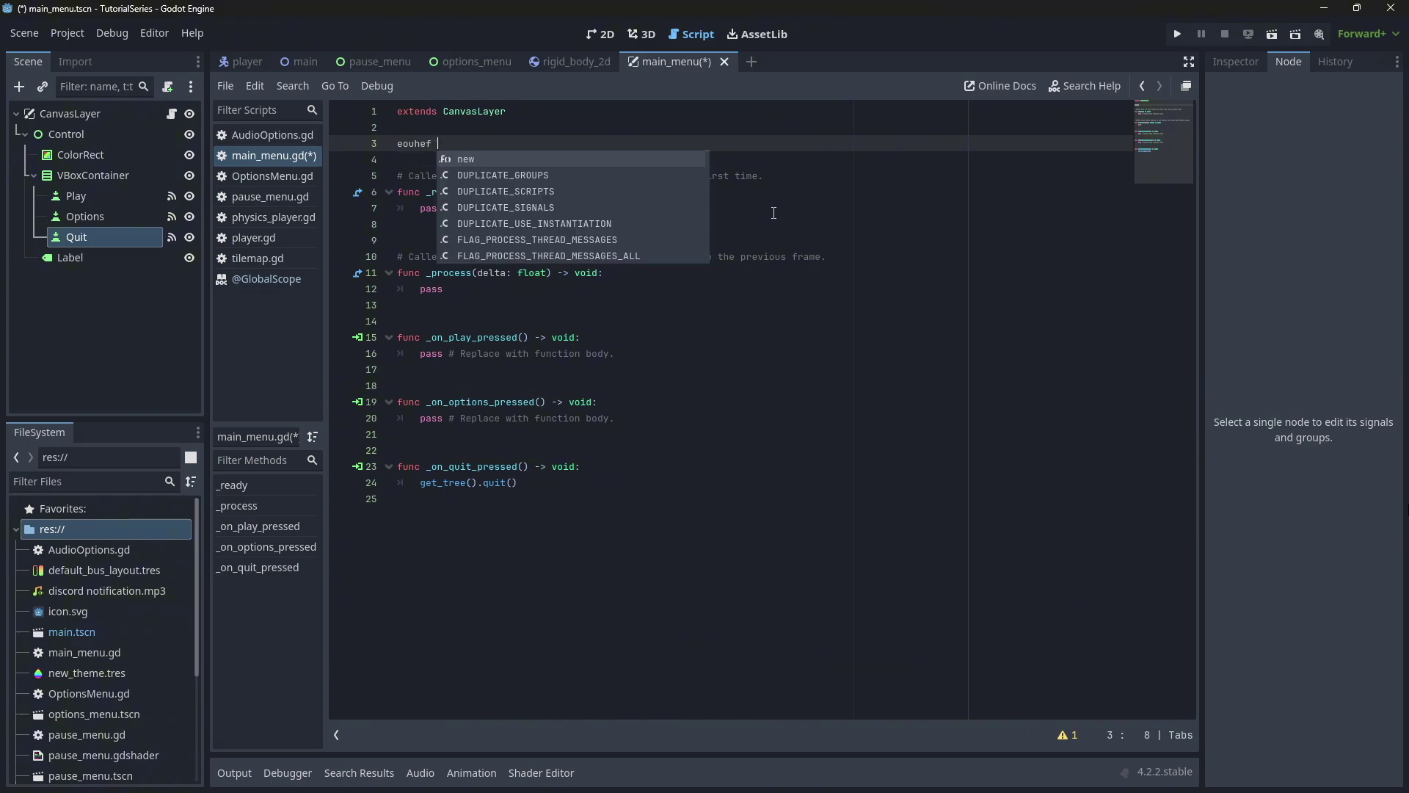
text(e)
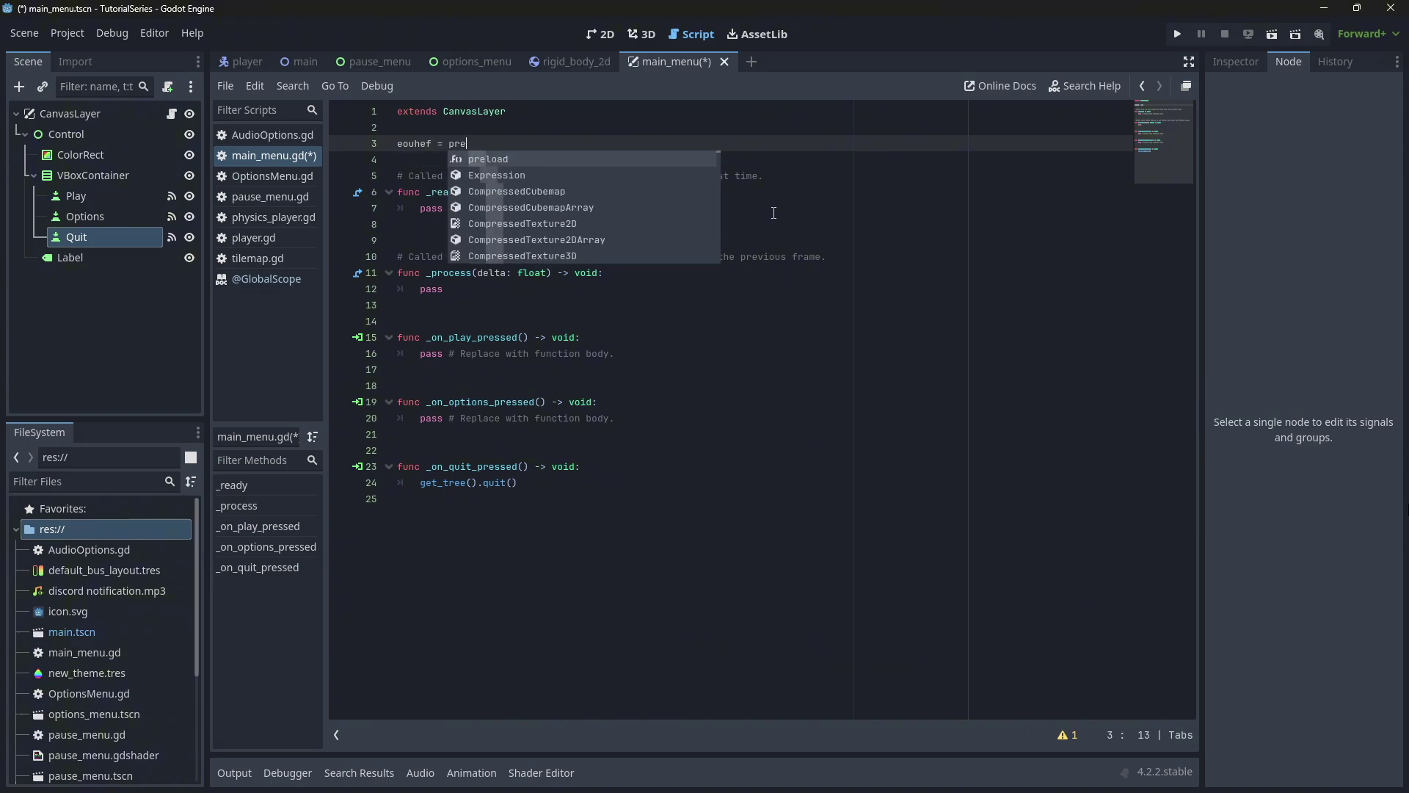
key(Return)
text(hefhuew)
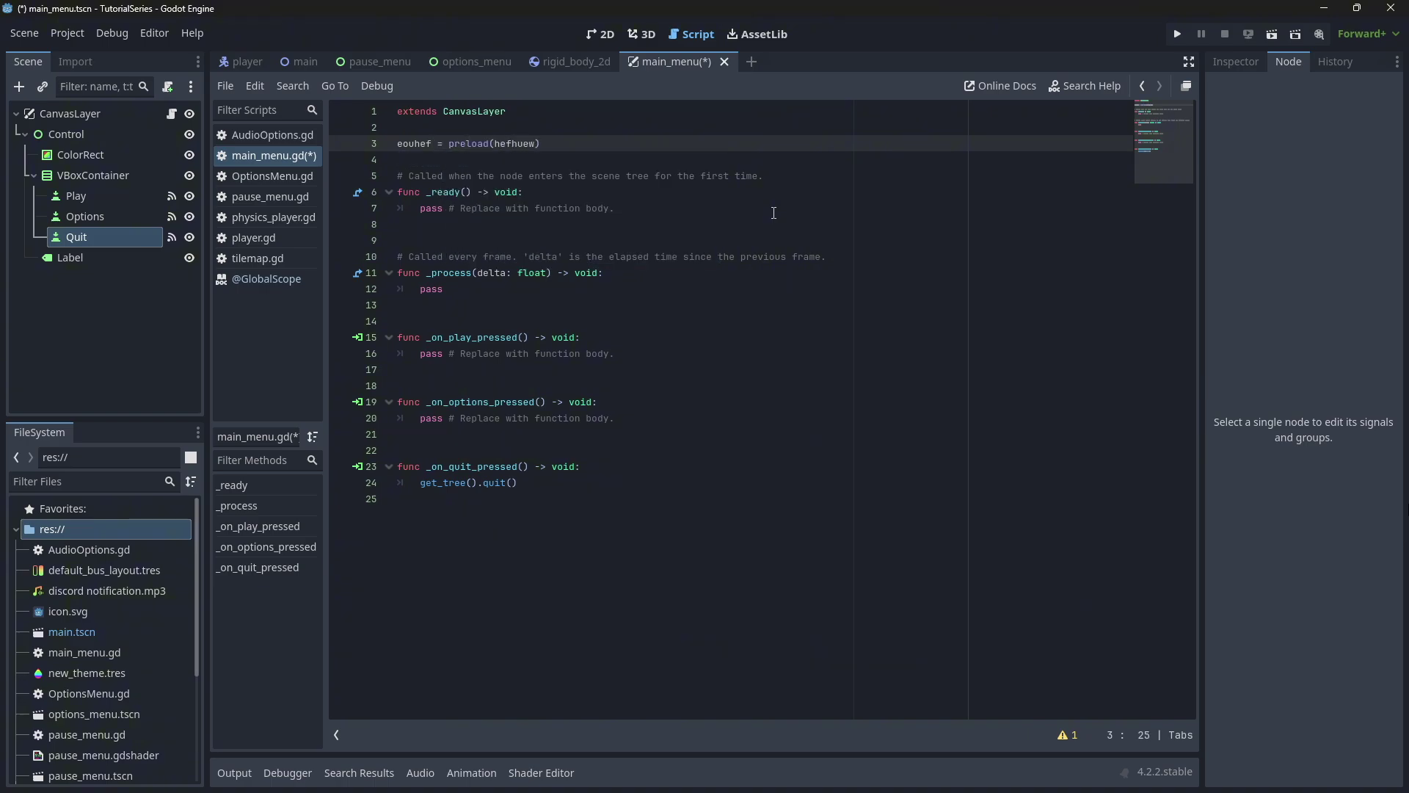
key(ctrl+BackSpace)
key(ctrl+BackSpace)
key(ctrl+BackSpace)
key(ctrl+BackSpace)
key(ctrl+BackSpace)
Make _on_play_pressed call get_tree().change_scene_to_file("res://main.tscn").
drag(420, 353, 657, 352)
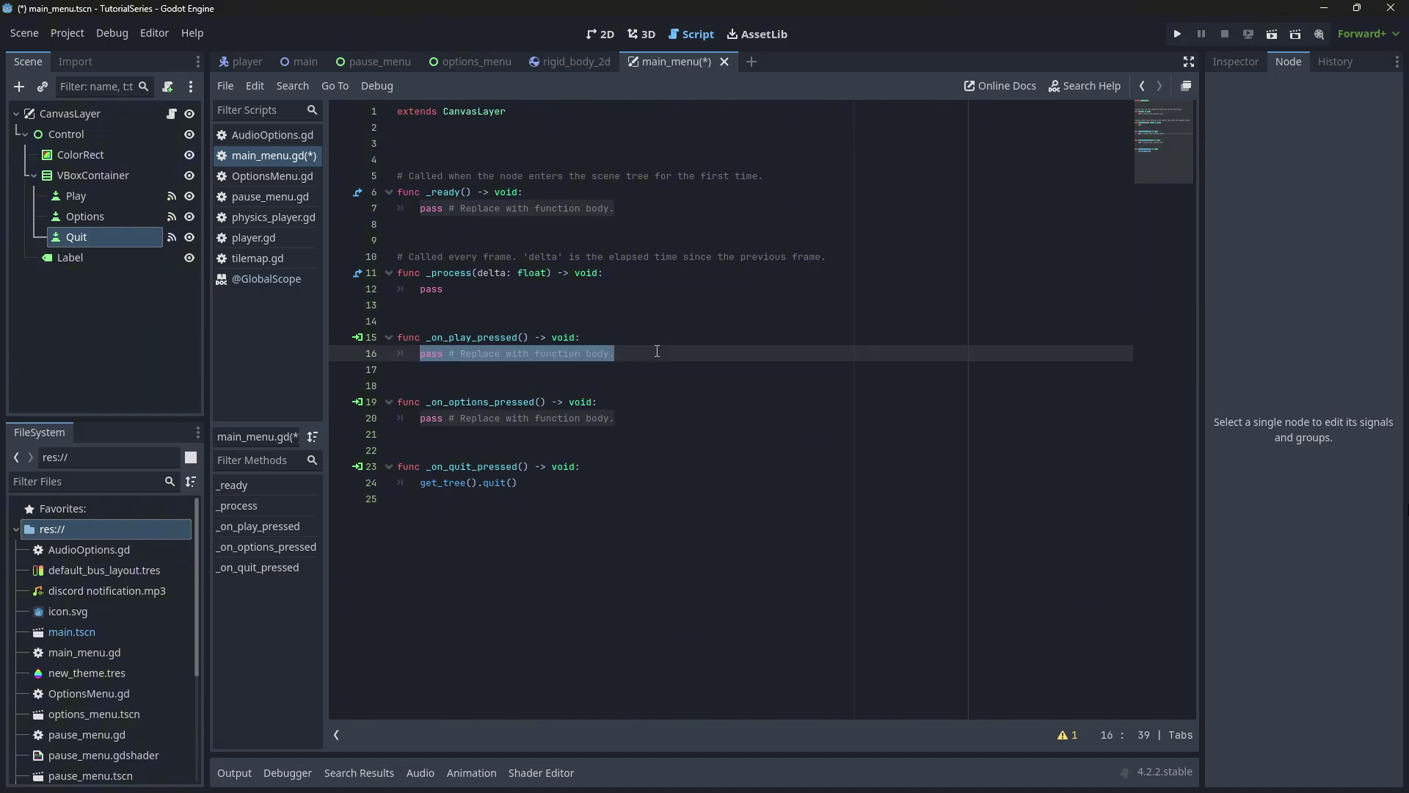
key(BackSpace)
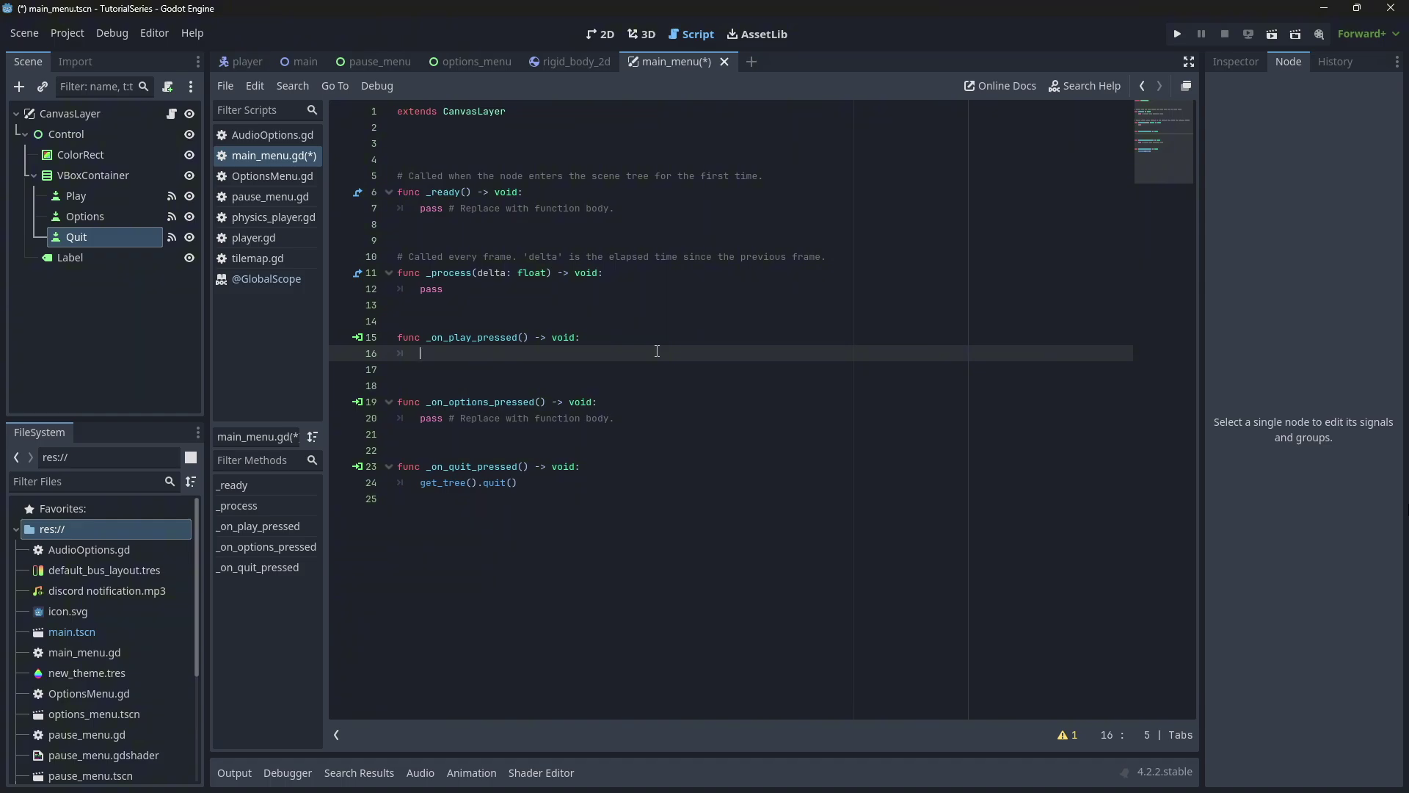
text(get_tr)
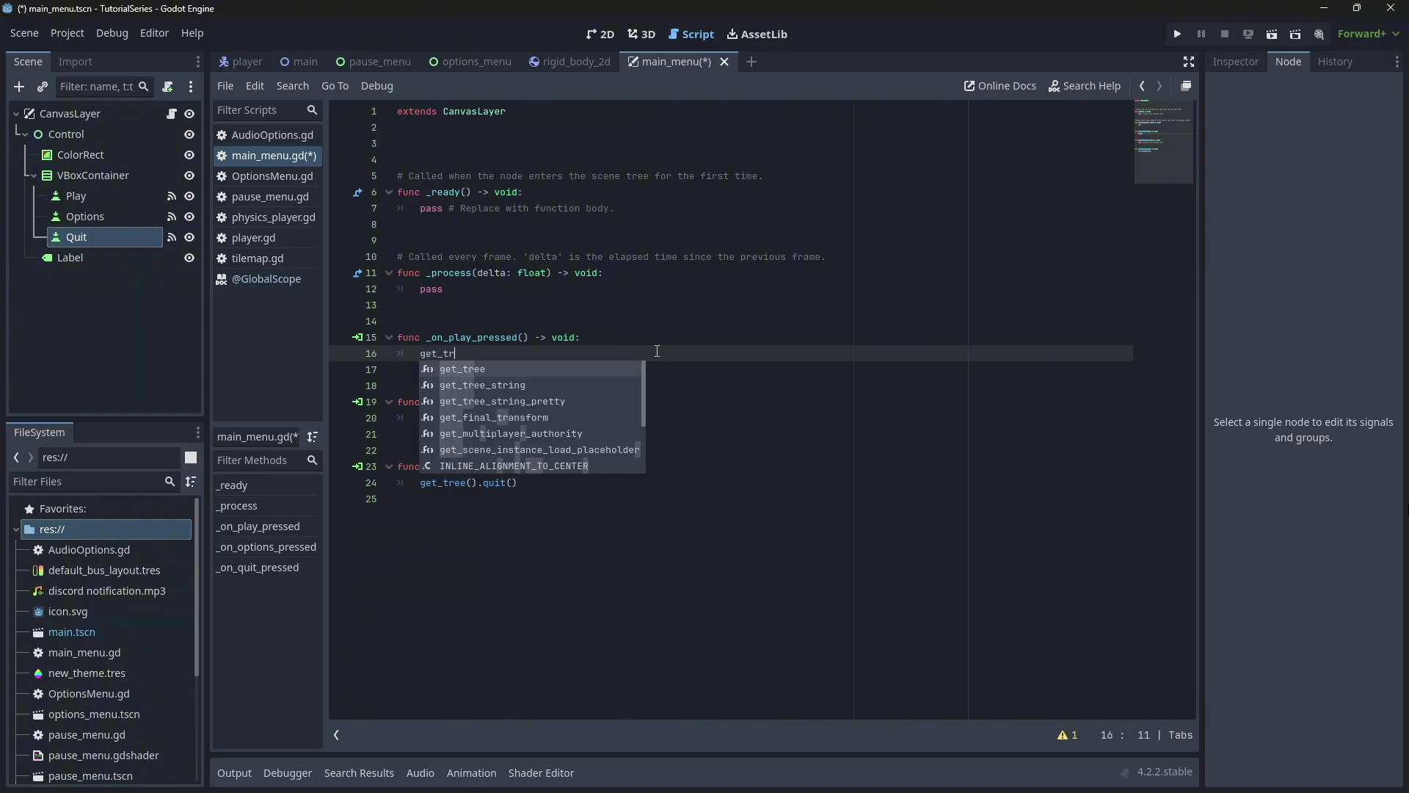
text(ee().chan)
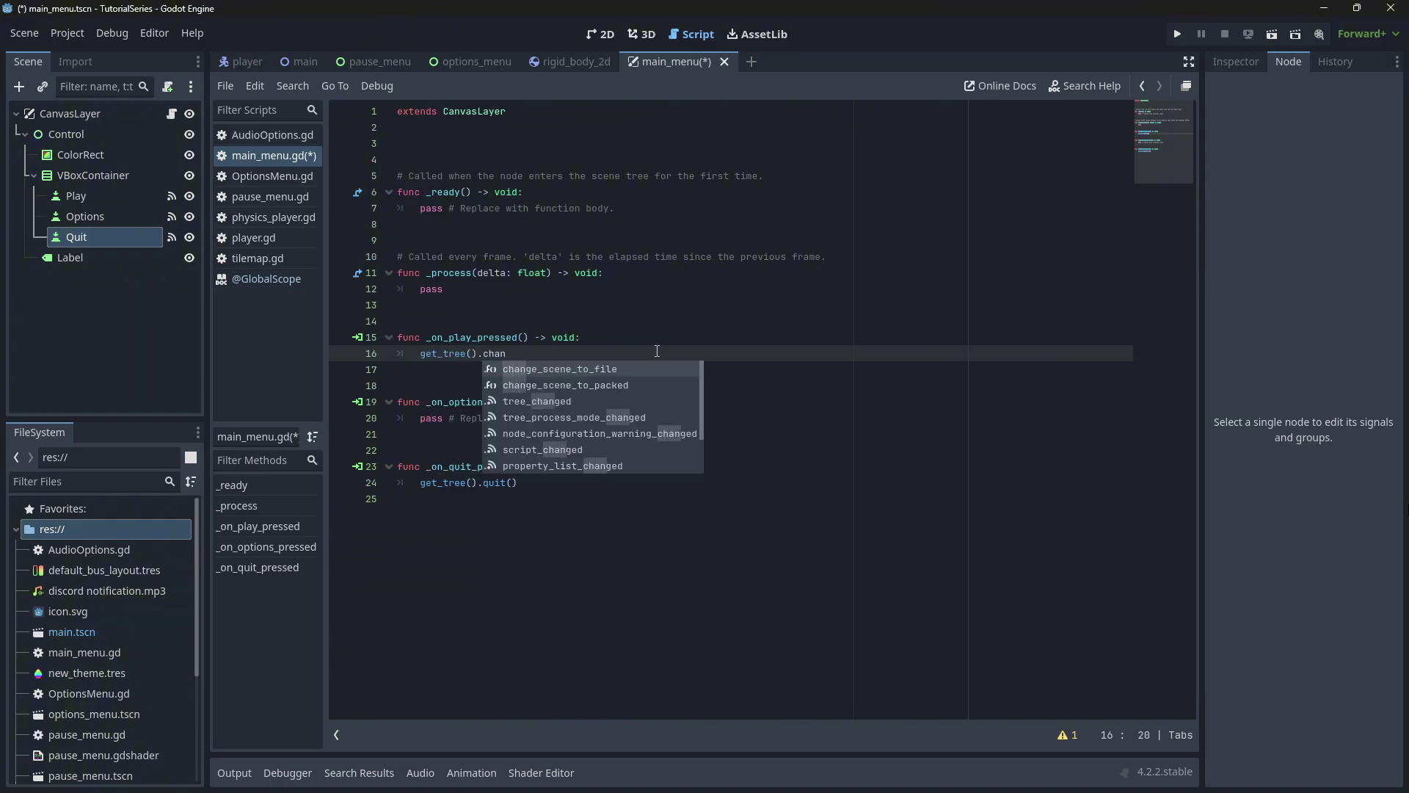
key(Return)
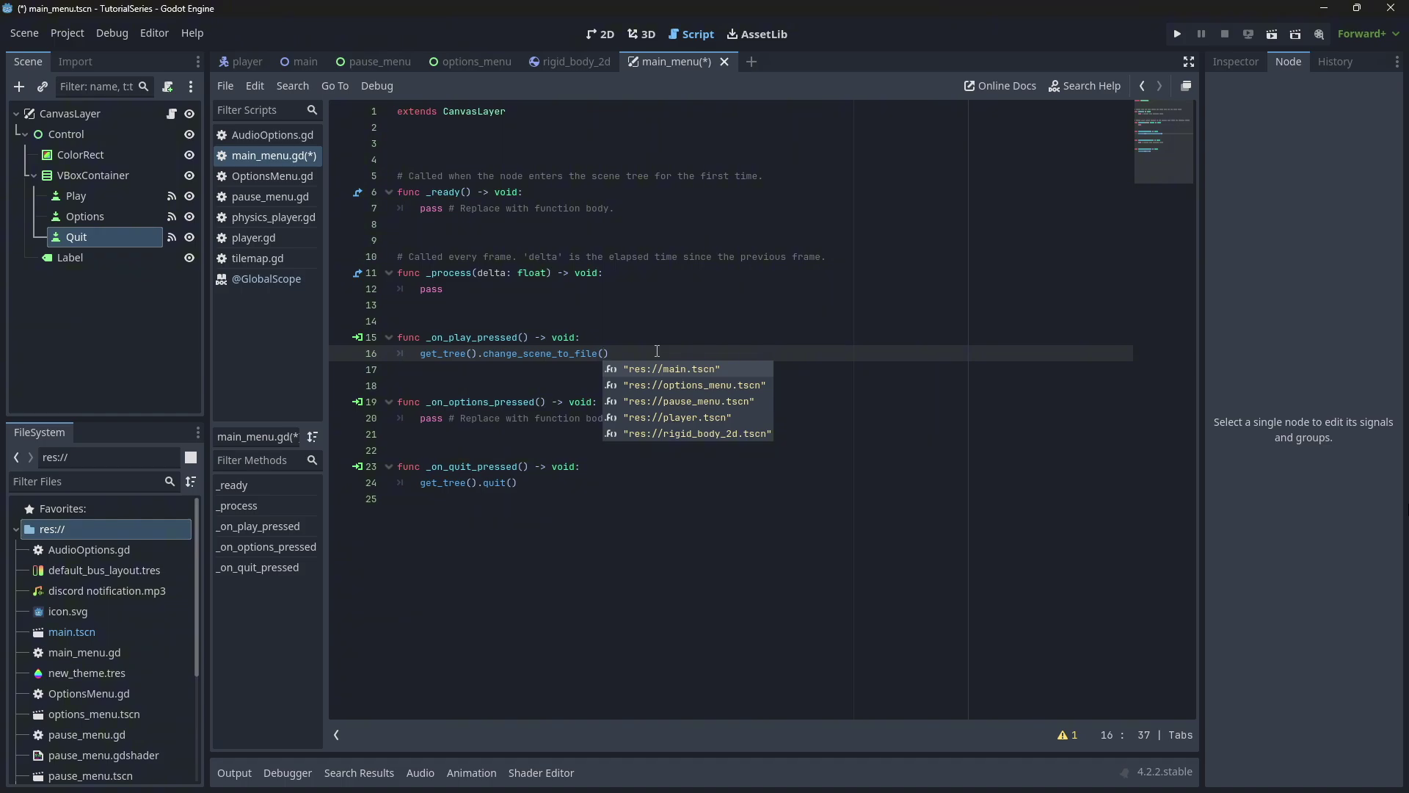
key(Return)
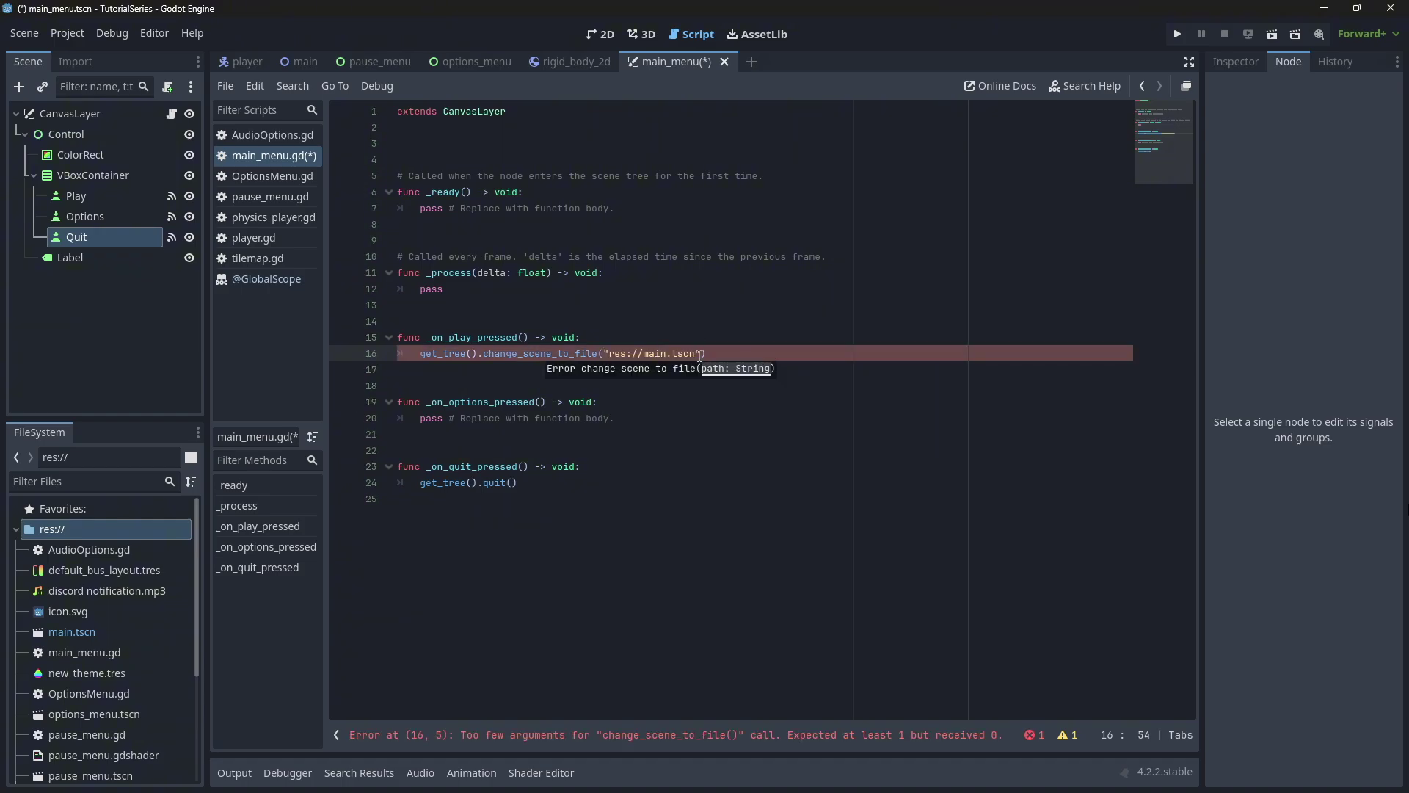
Make _on_options_pressed load res://options_menu.tscn, then run the project.
drag(615, 418, 421, 418)
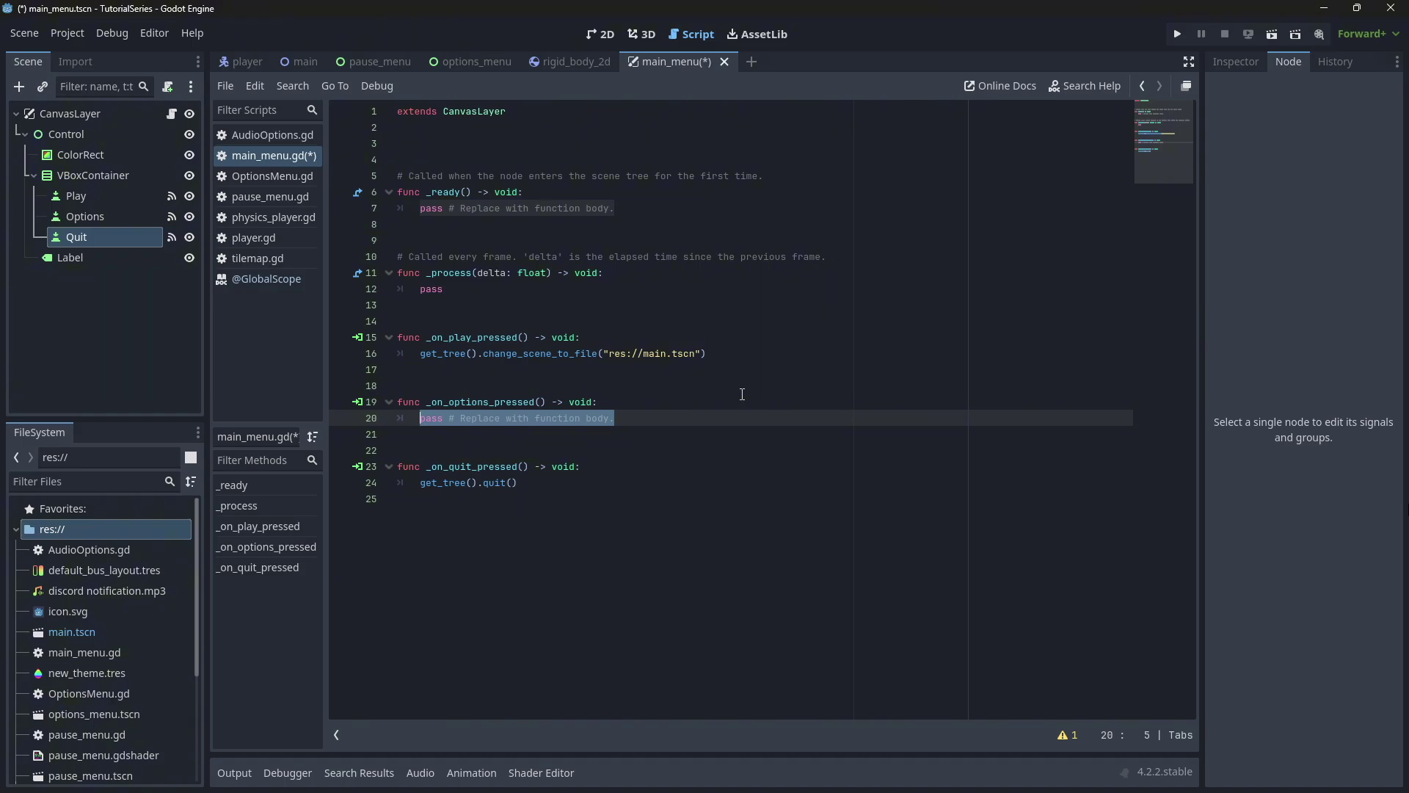
text(get_tree().change_scene_to_file("res://options_menu.tscn"))
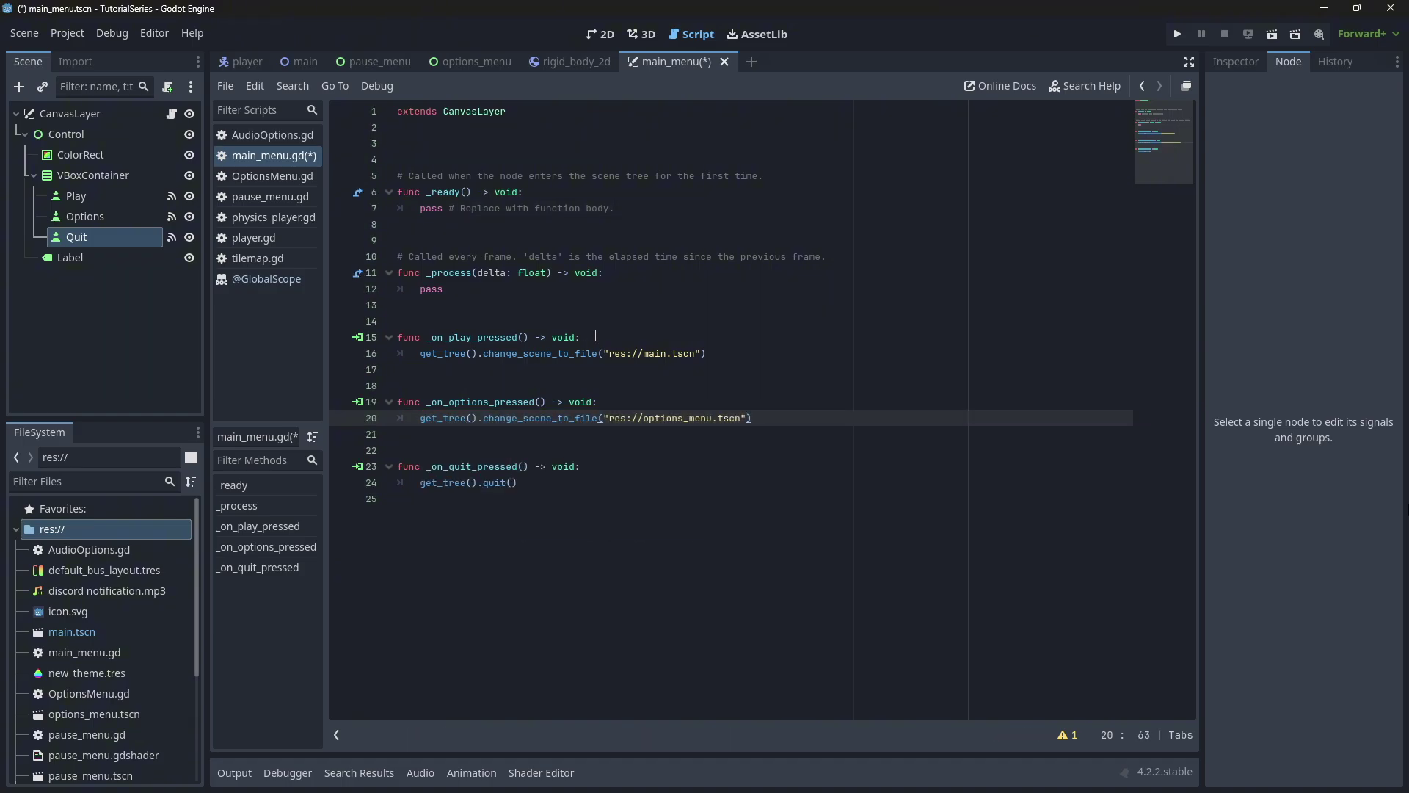
click(1173, 34)
click(1176, 34)
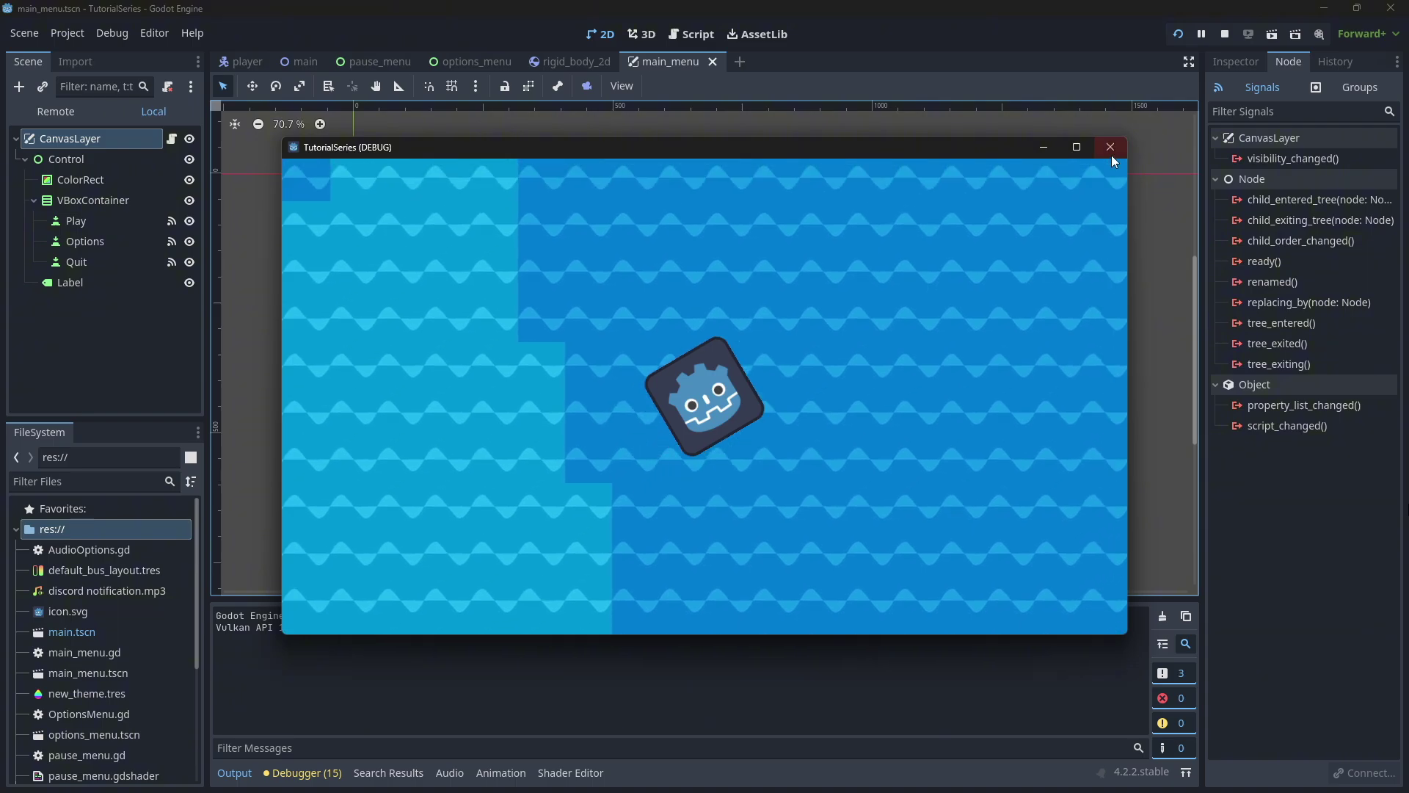
Close the running game window and bring up the Project menu.
click(1111, 148)
click(73, 34)
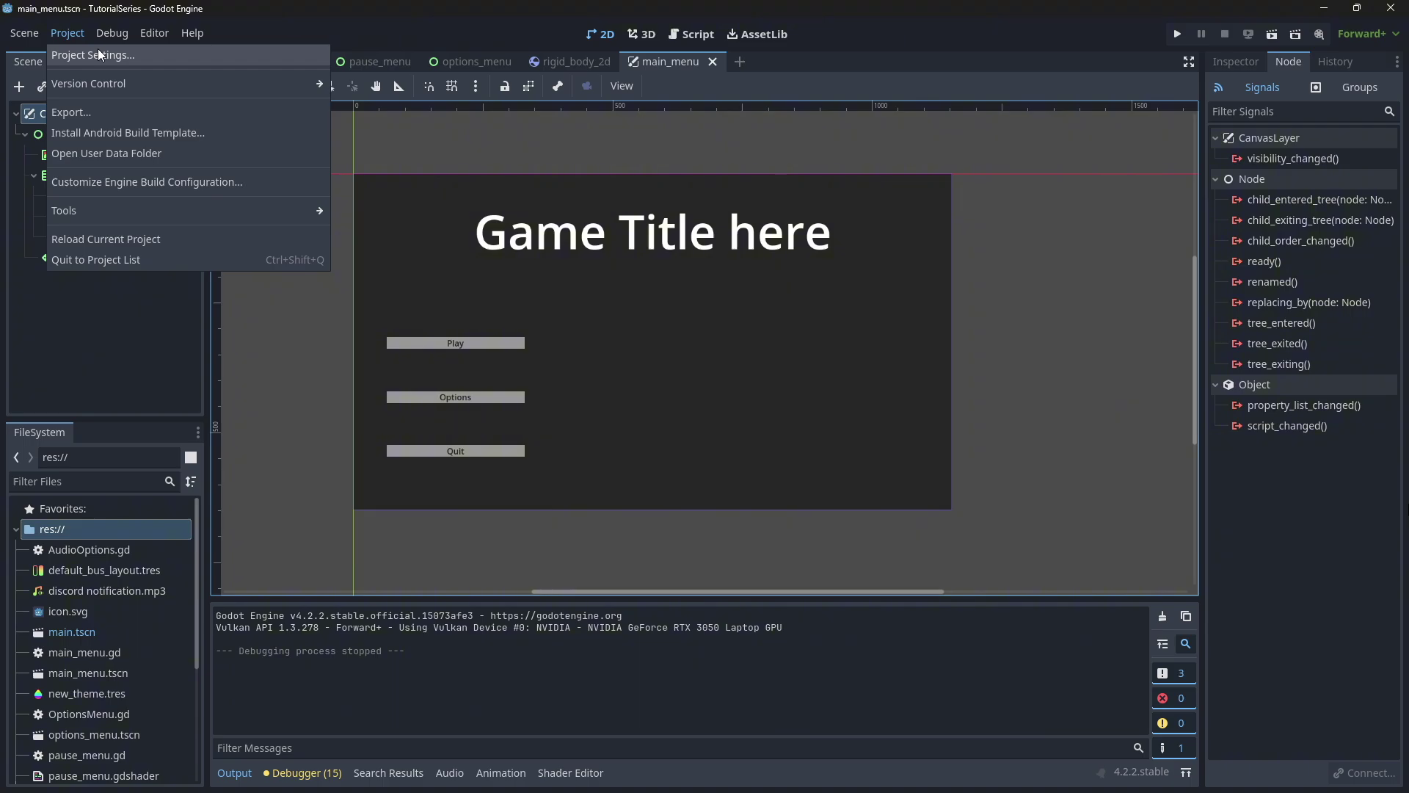
In Project Settings, change Main Scene from res://main.tscn to res://main_menu.tscn.
click(99, 54)
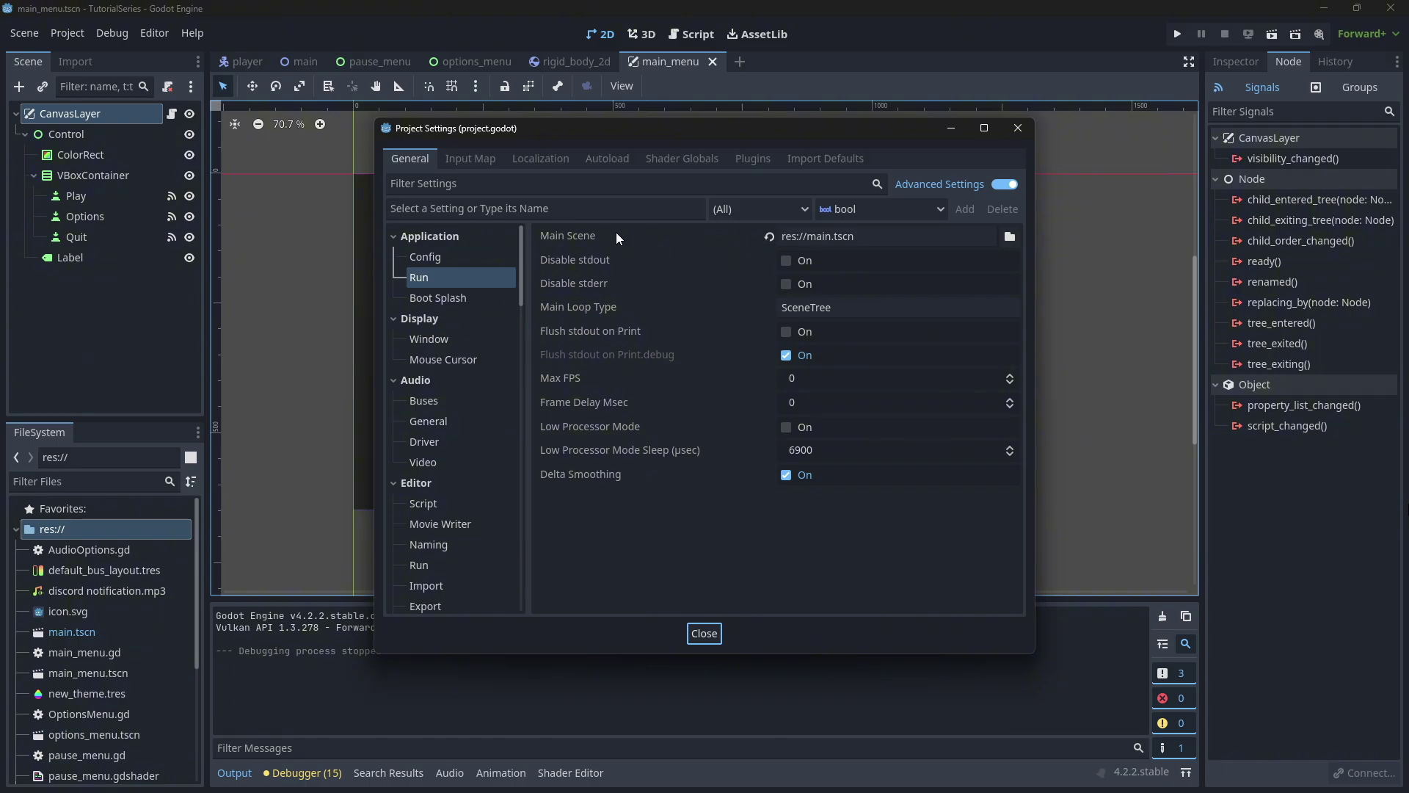
mouse_move(607, 232)
click(1009, 236)
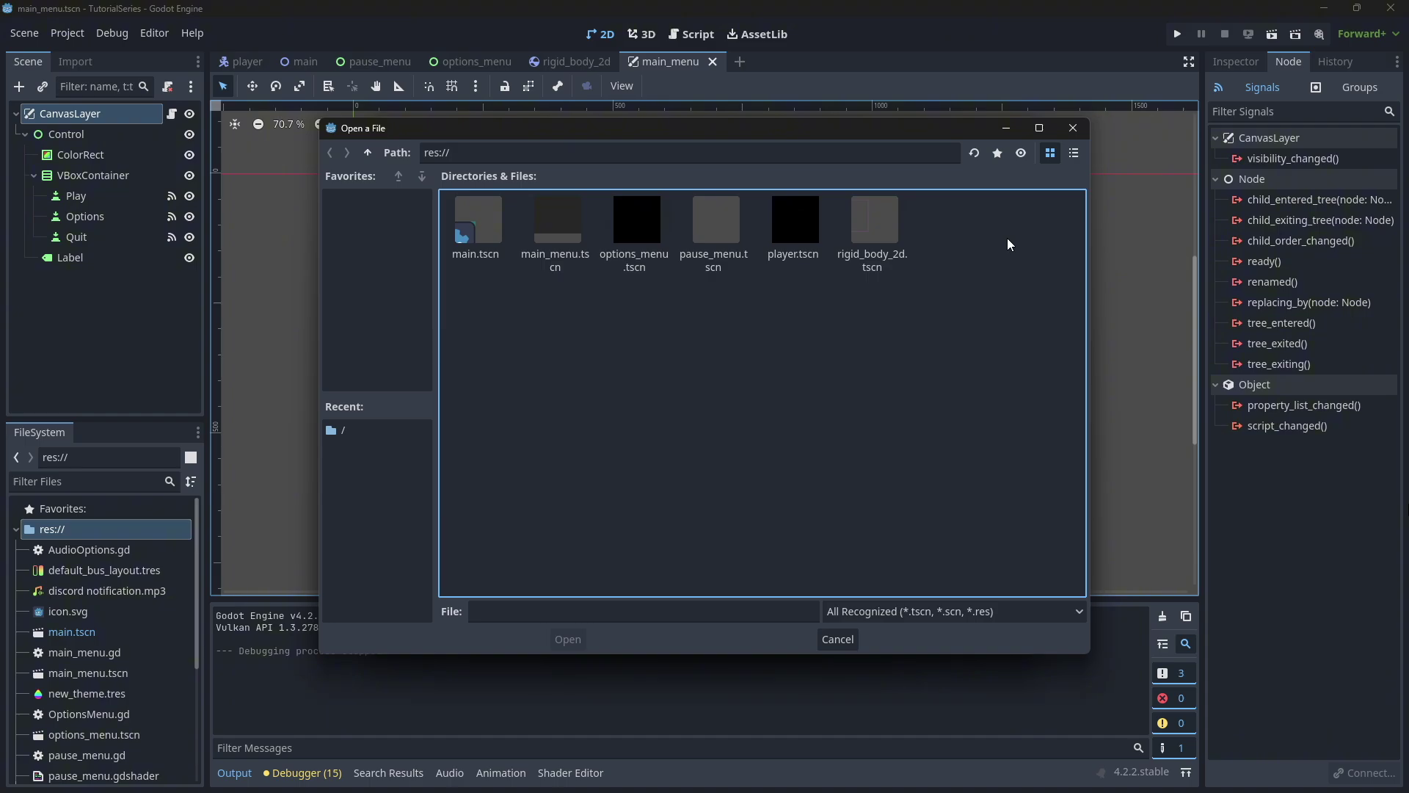
double_click(578, 253)
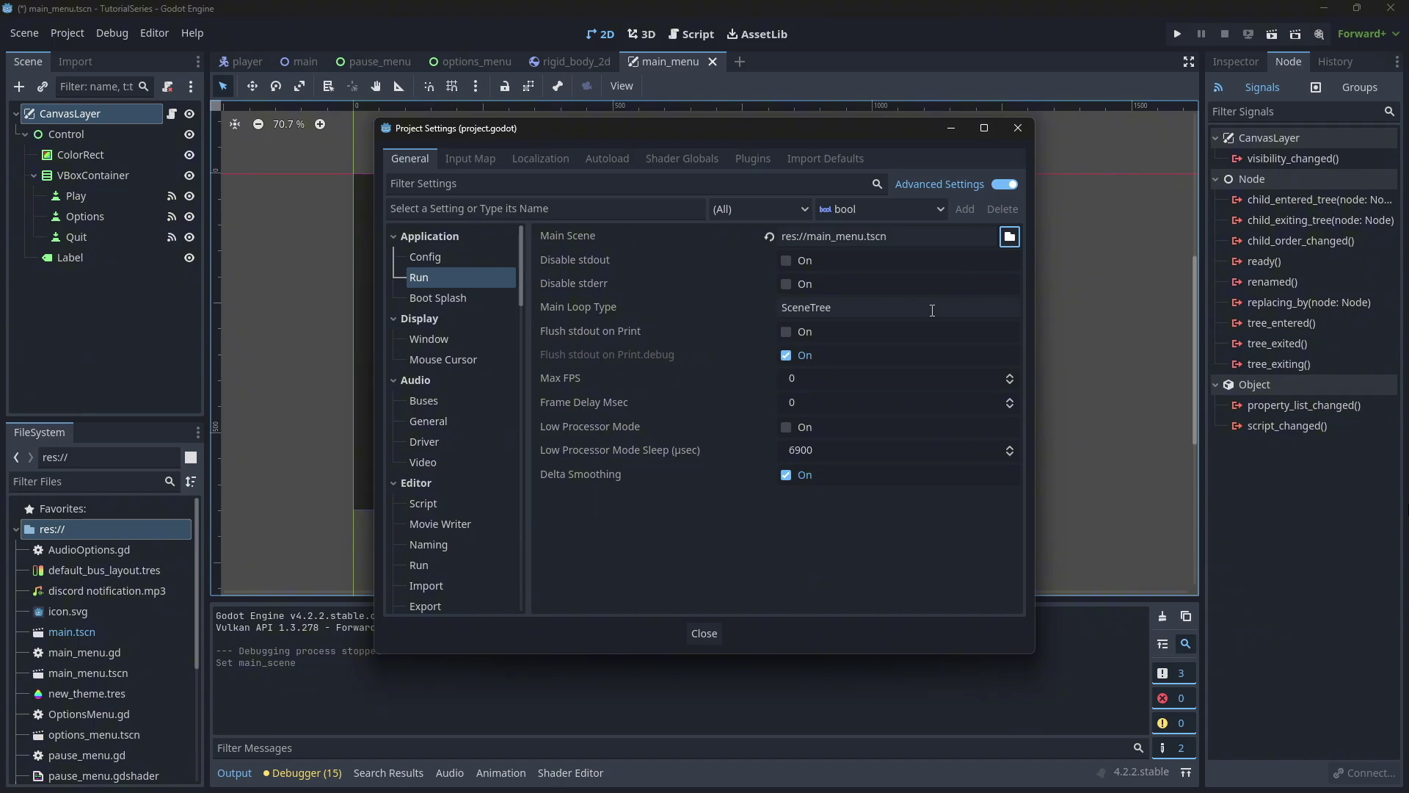
click(704, 643)
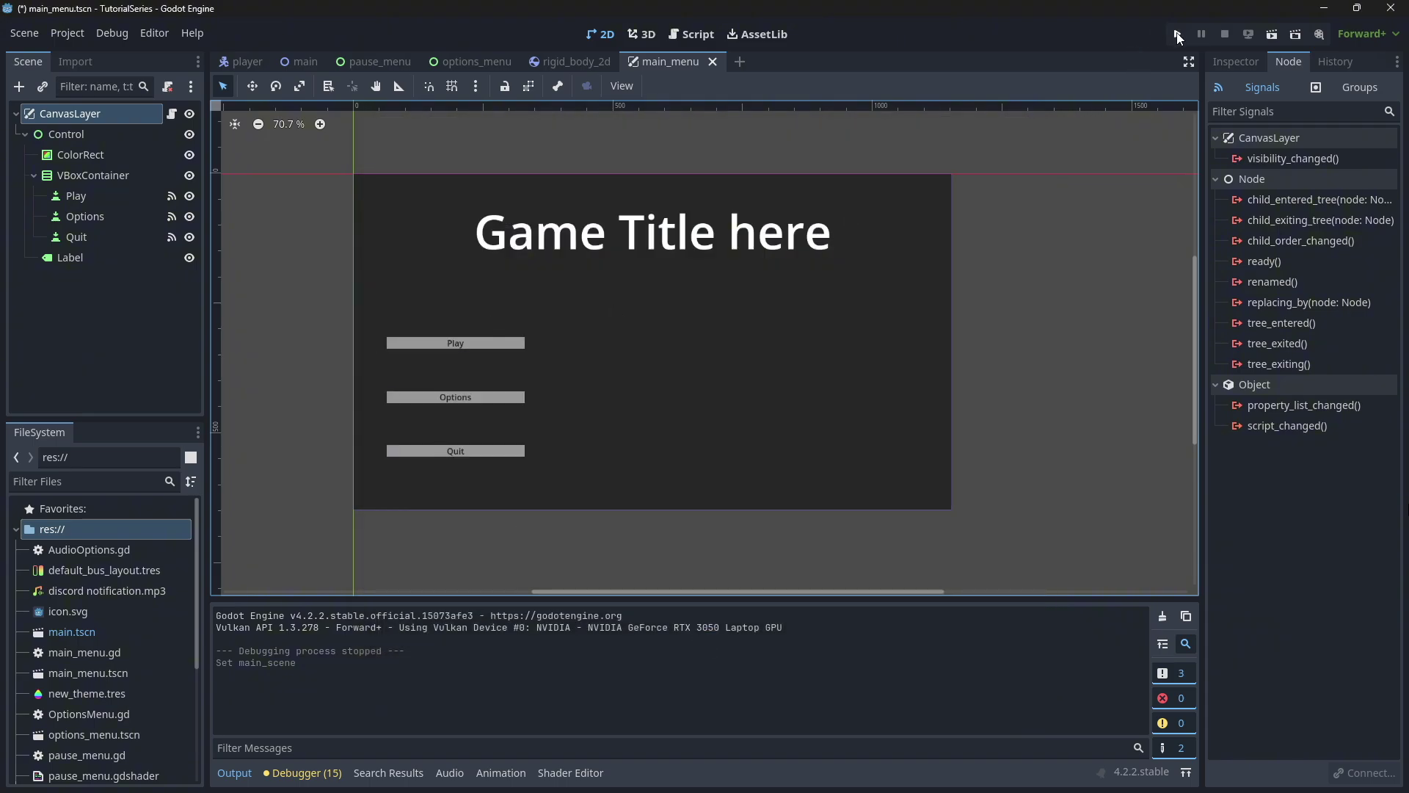
Run the game, press Play, move the player with arrow keys, and pause with Escape.
click(1178, 35)
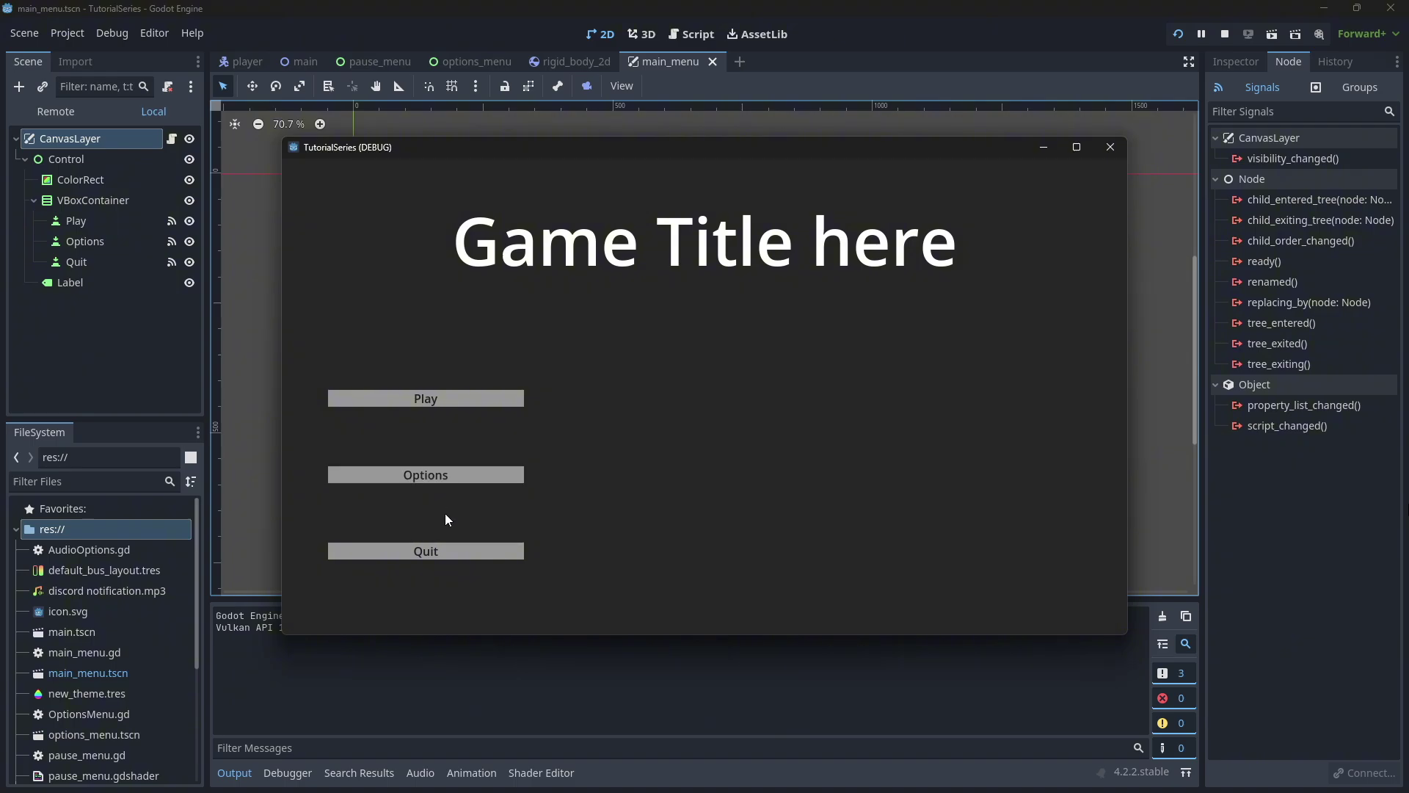
click(436, 398)
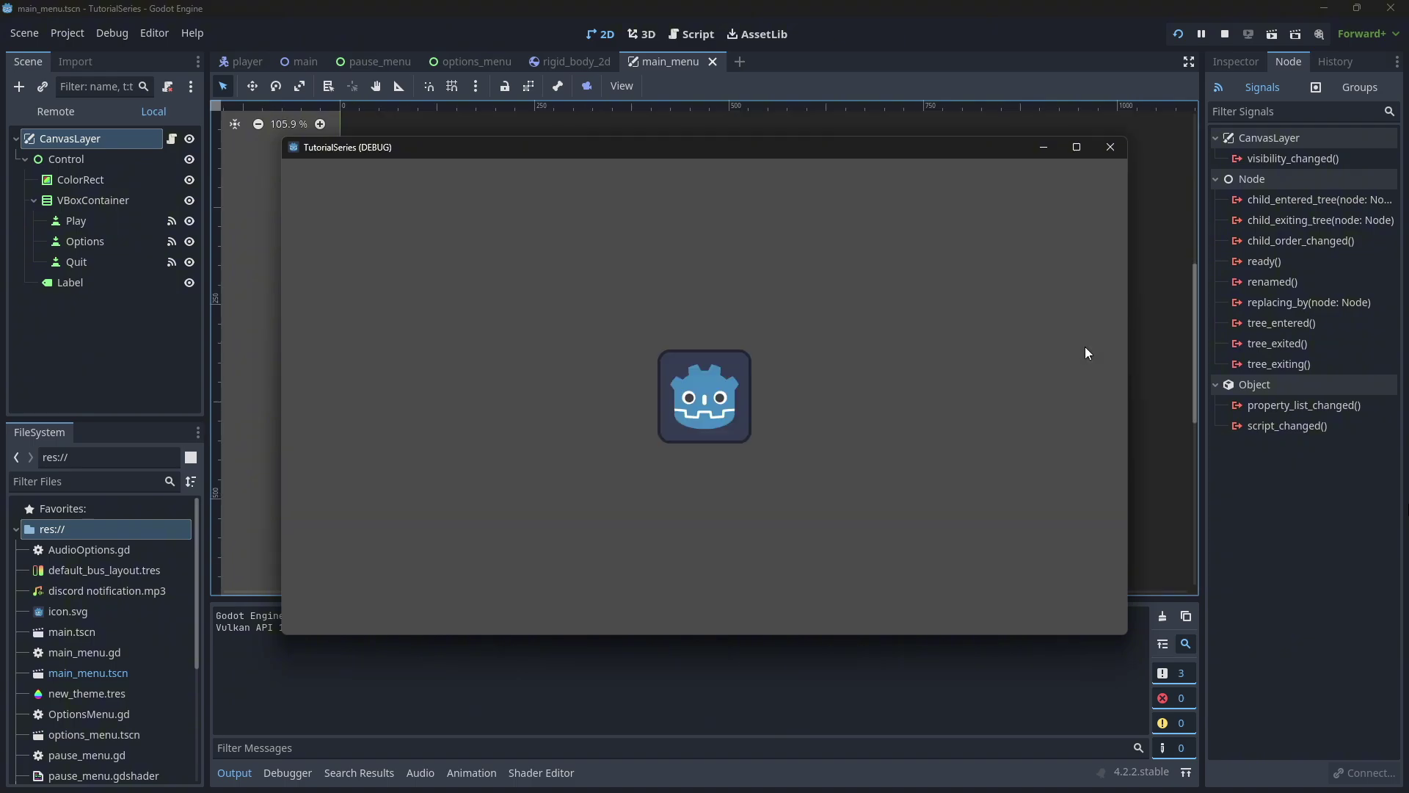
key(Right)
key(Up)
key(Left)
key(Down)
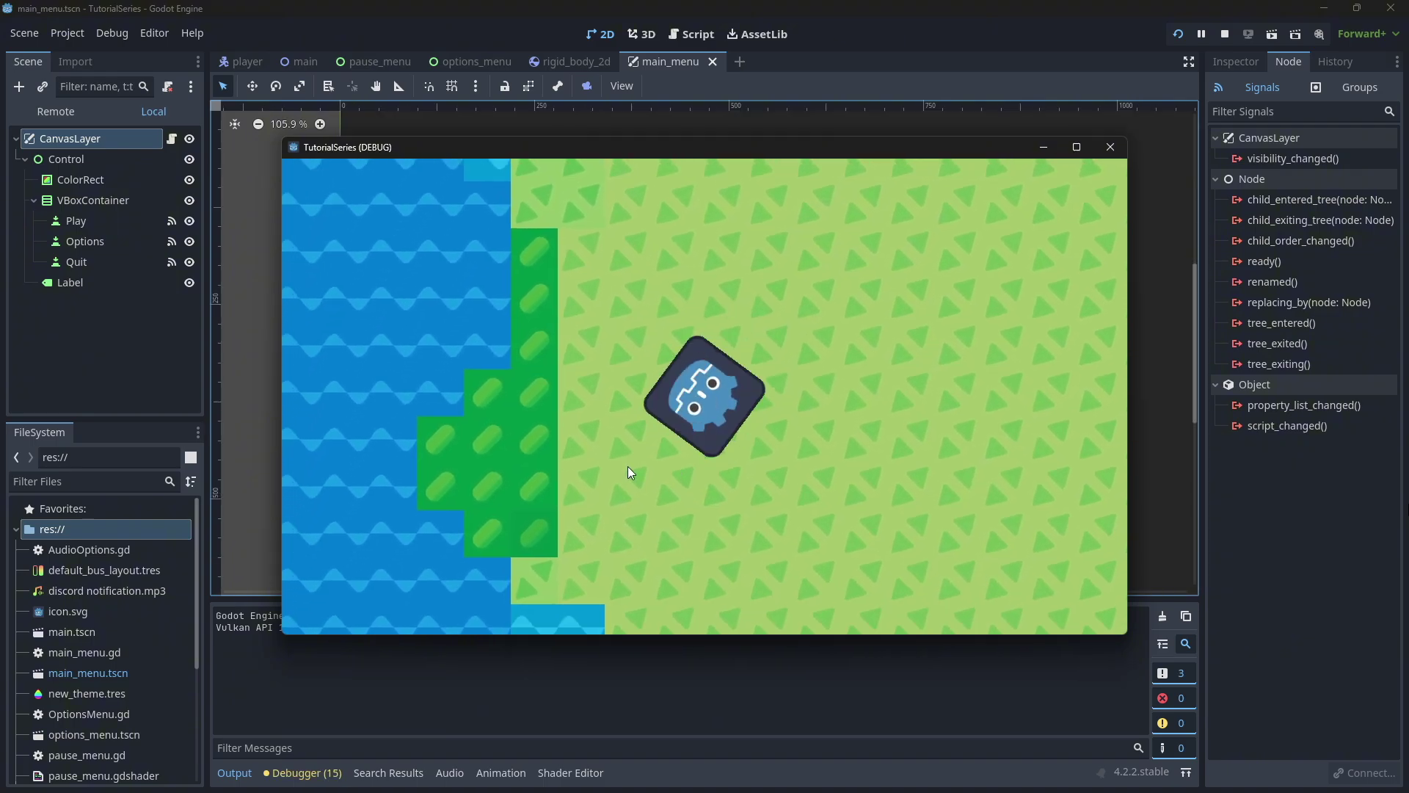
key(Right)
key(Down)
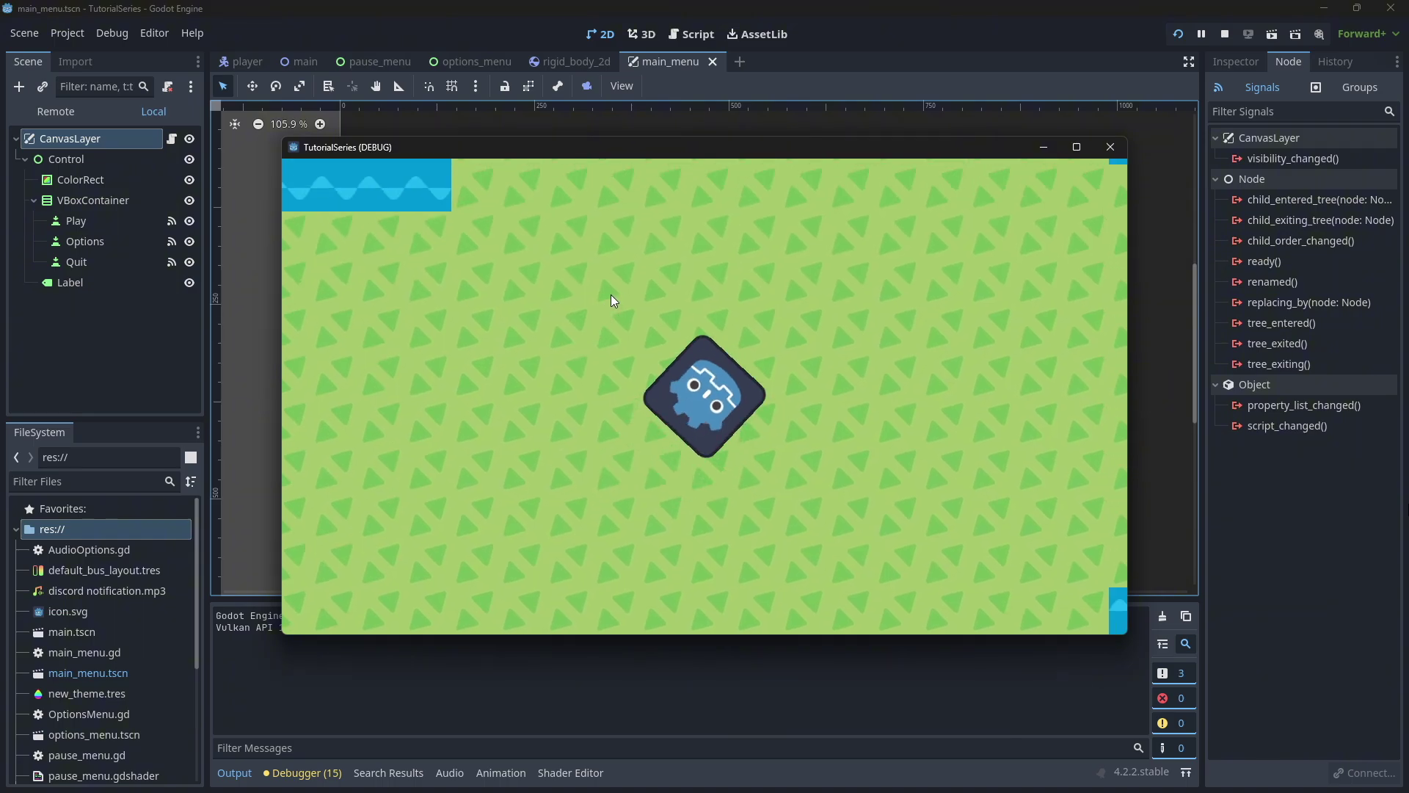
key(Escape)
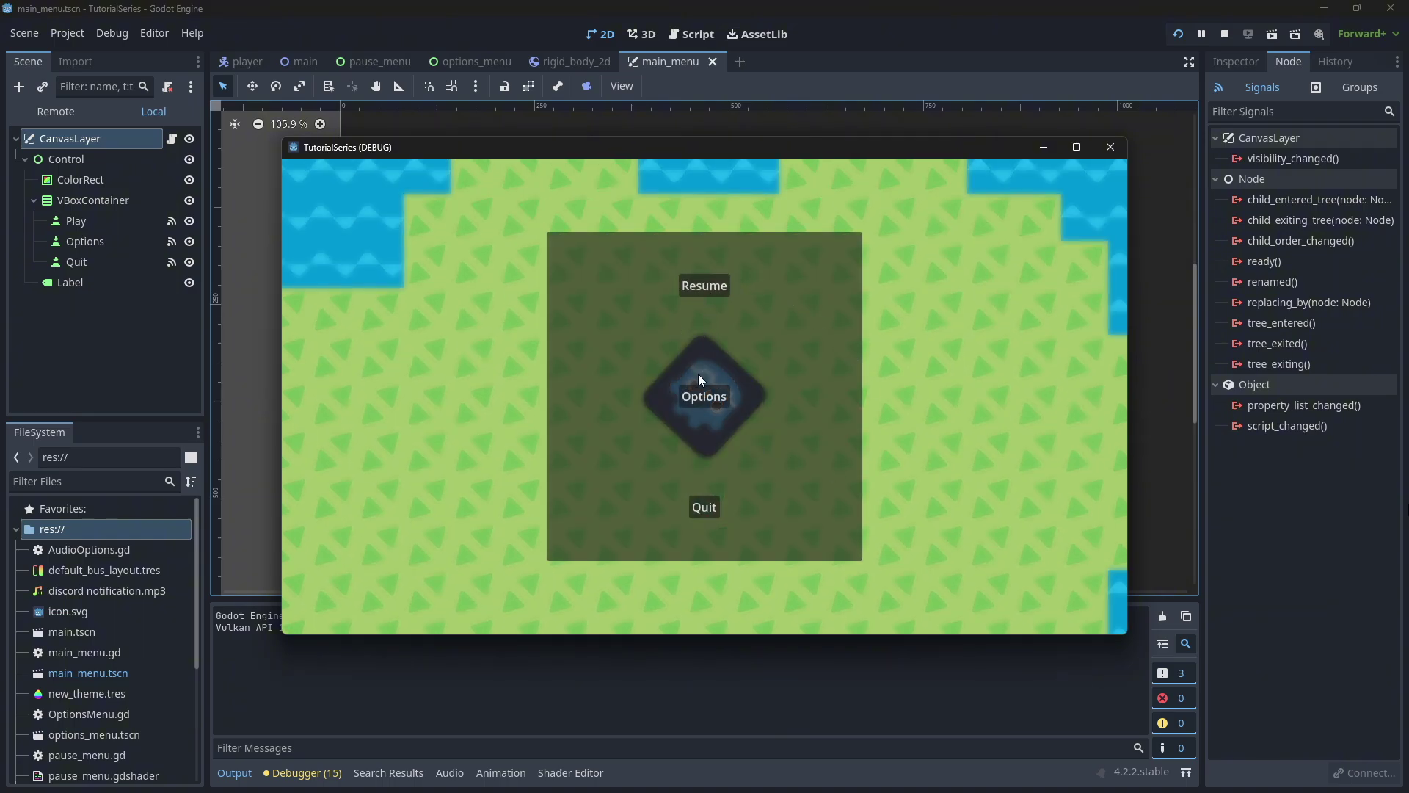